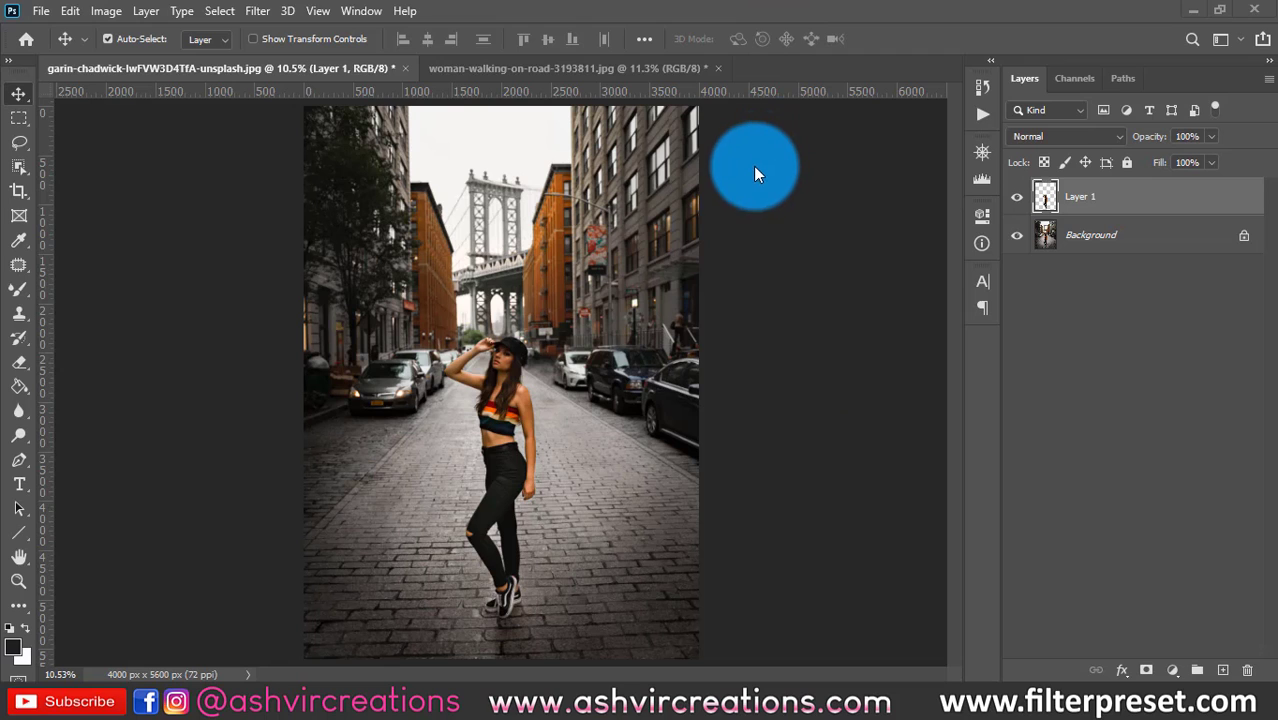
Select the woman on the Background layer with the Object Selection tool and copy her to a new layer
scroll(772, 180, down, 1)
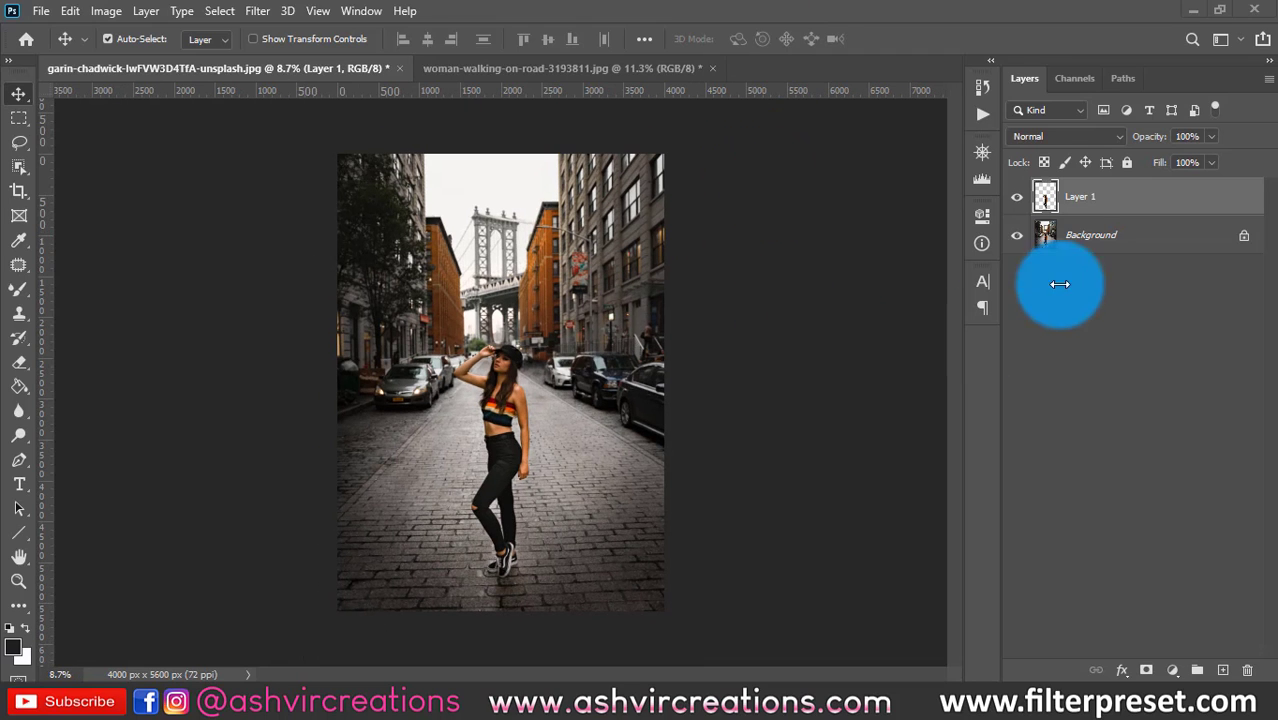
click(1106, 262)
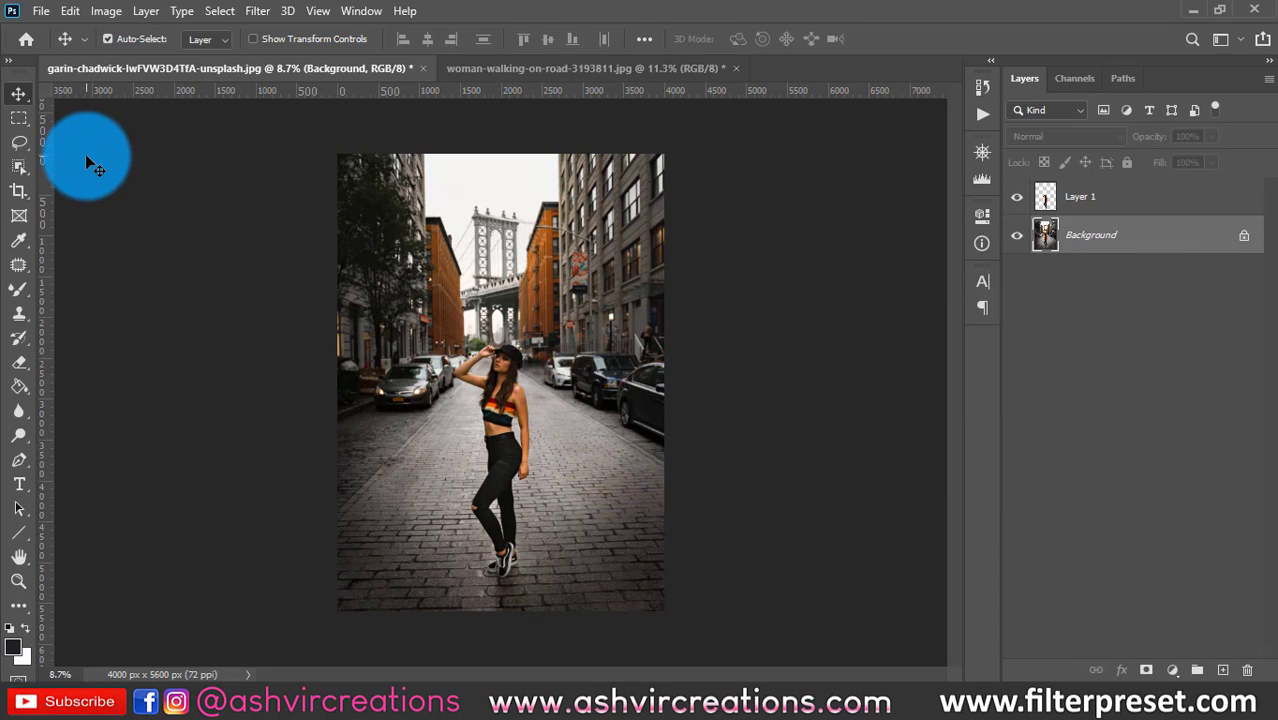
click(19, 165)
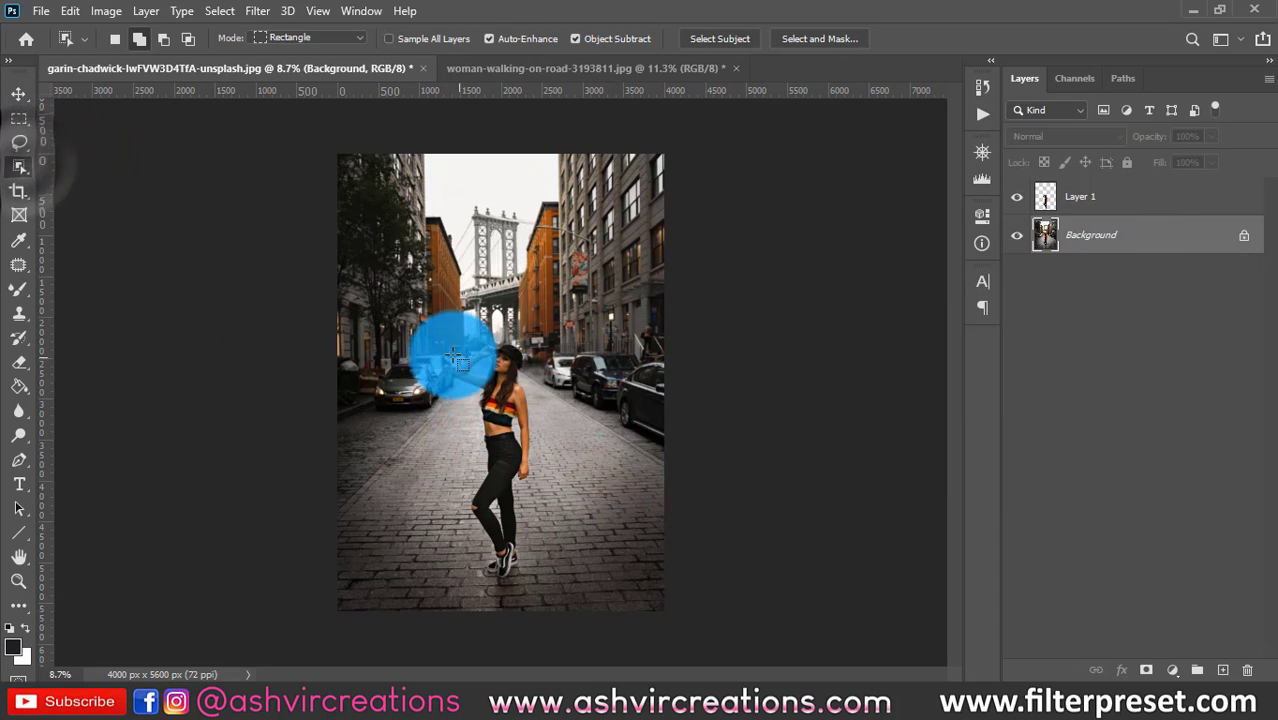
drag(440, 338, 521, 428)
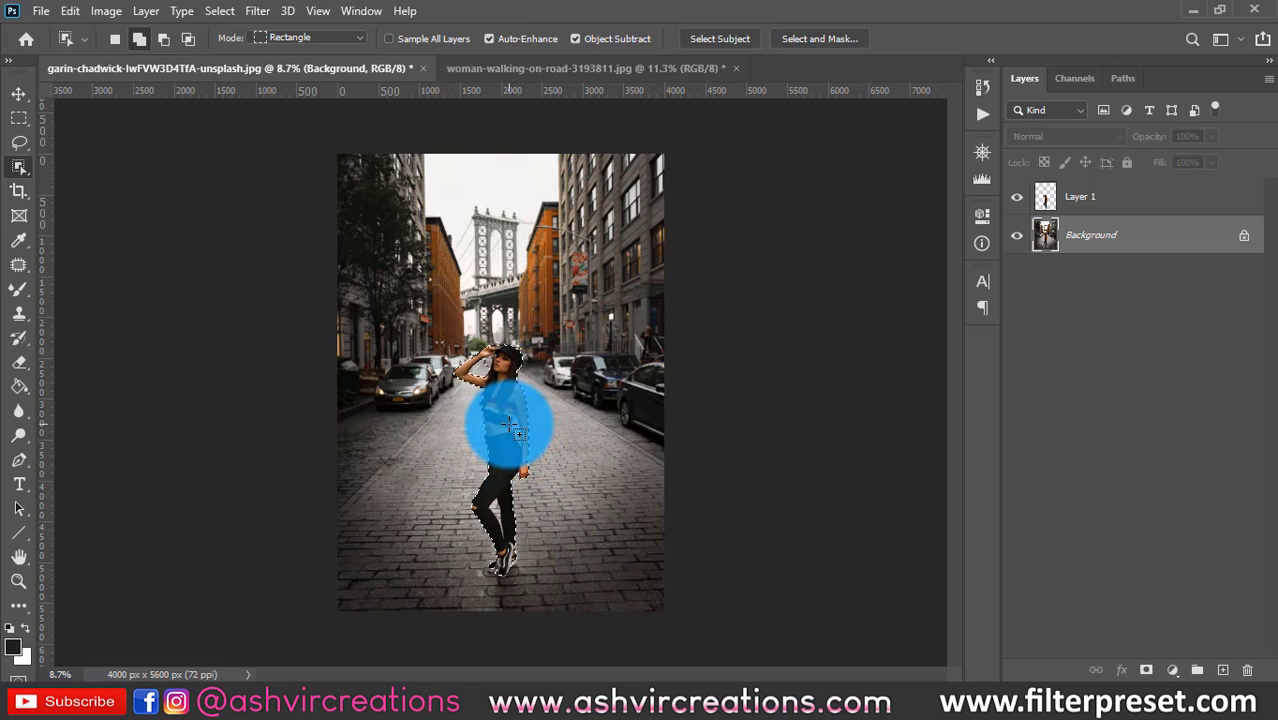
scroll(509, 418, up, 4)
scroll(510, 414, down, 3)
right_click(510, 412)
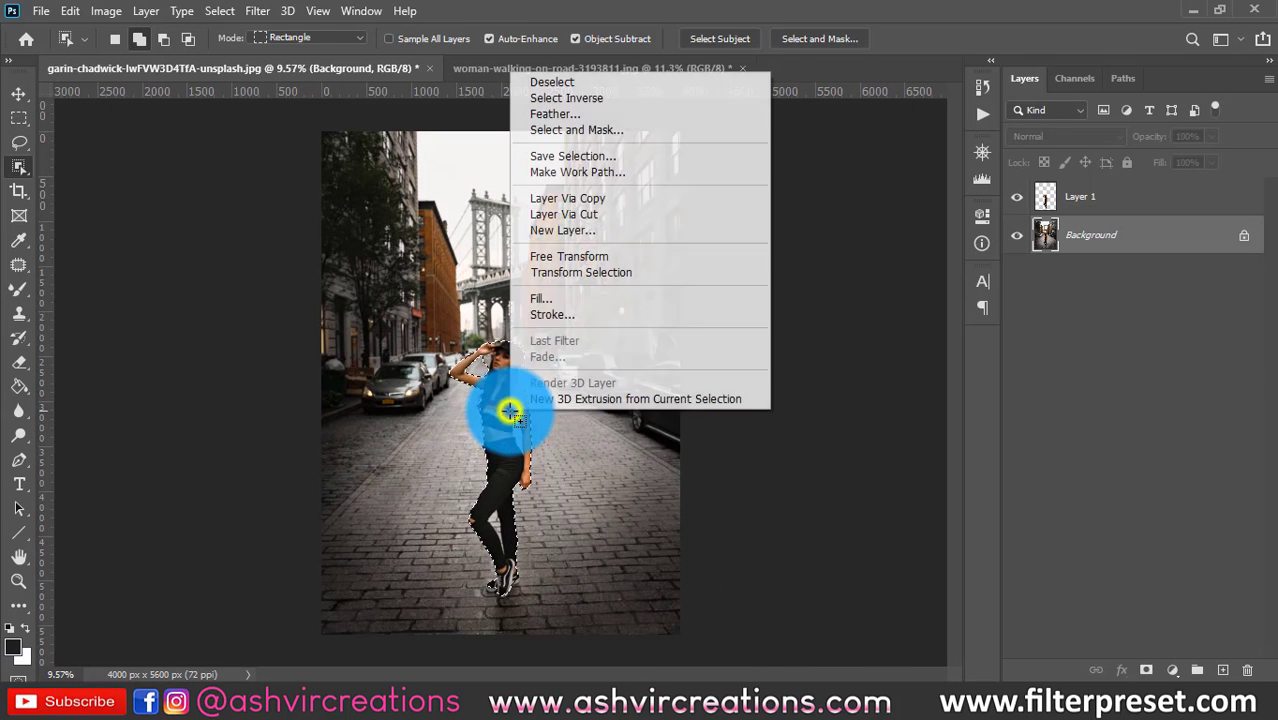
click(603, 200)
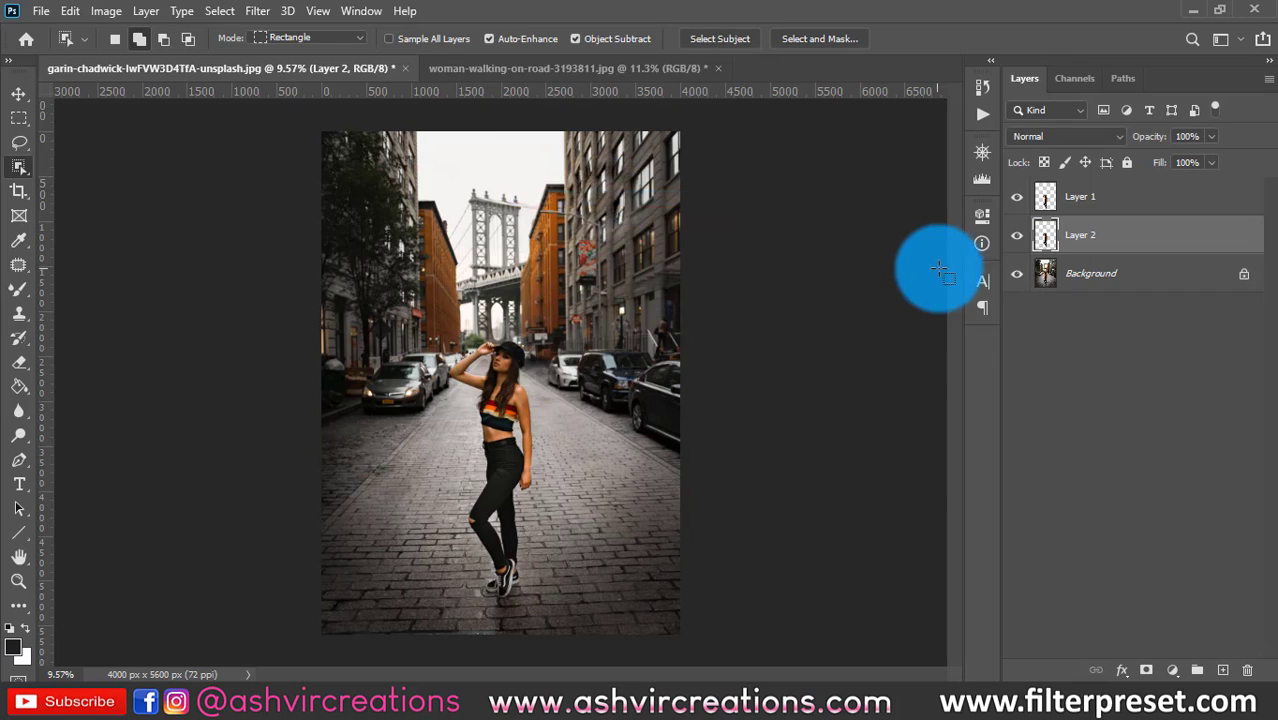
Remove the extra cutout layer and hide the Background layer, leaving only the original cutout of the woman showing
click(1016, 272)
click(540, 539)
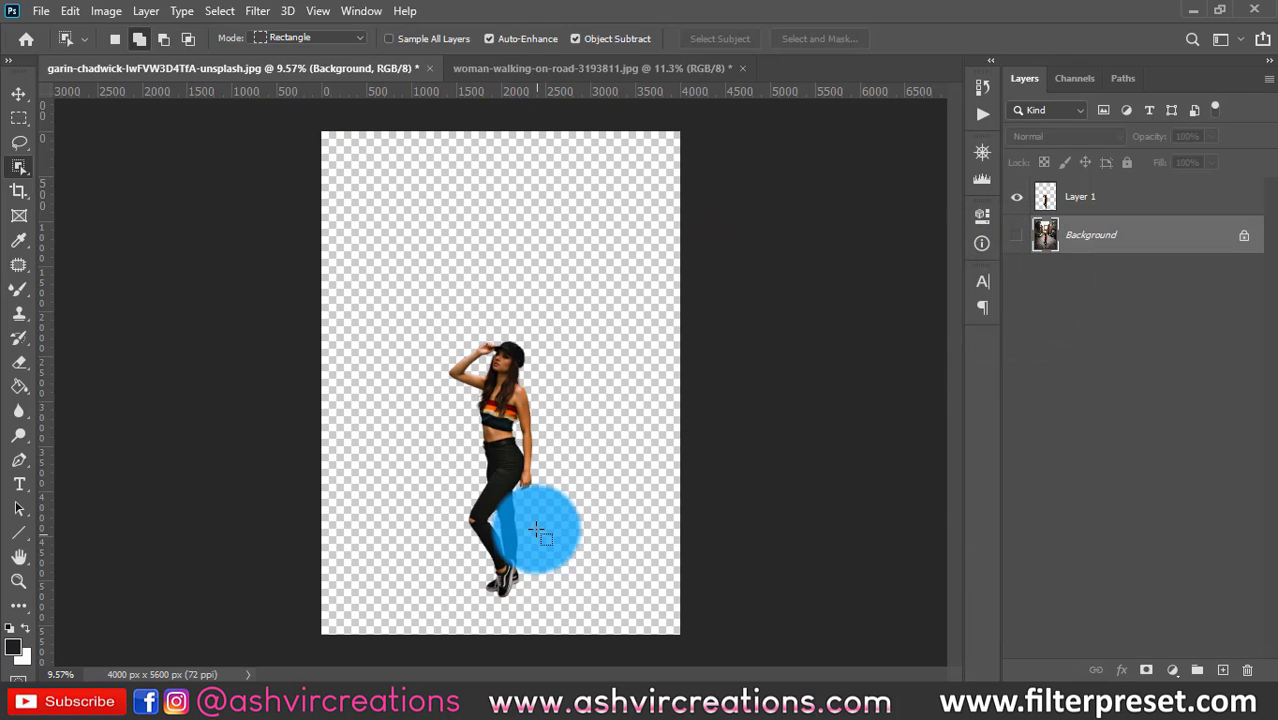
key(v)
click(519, 553)
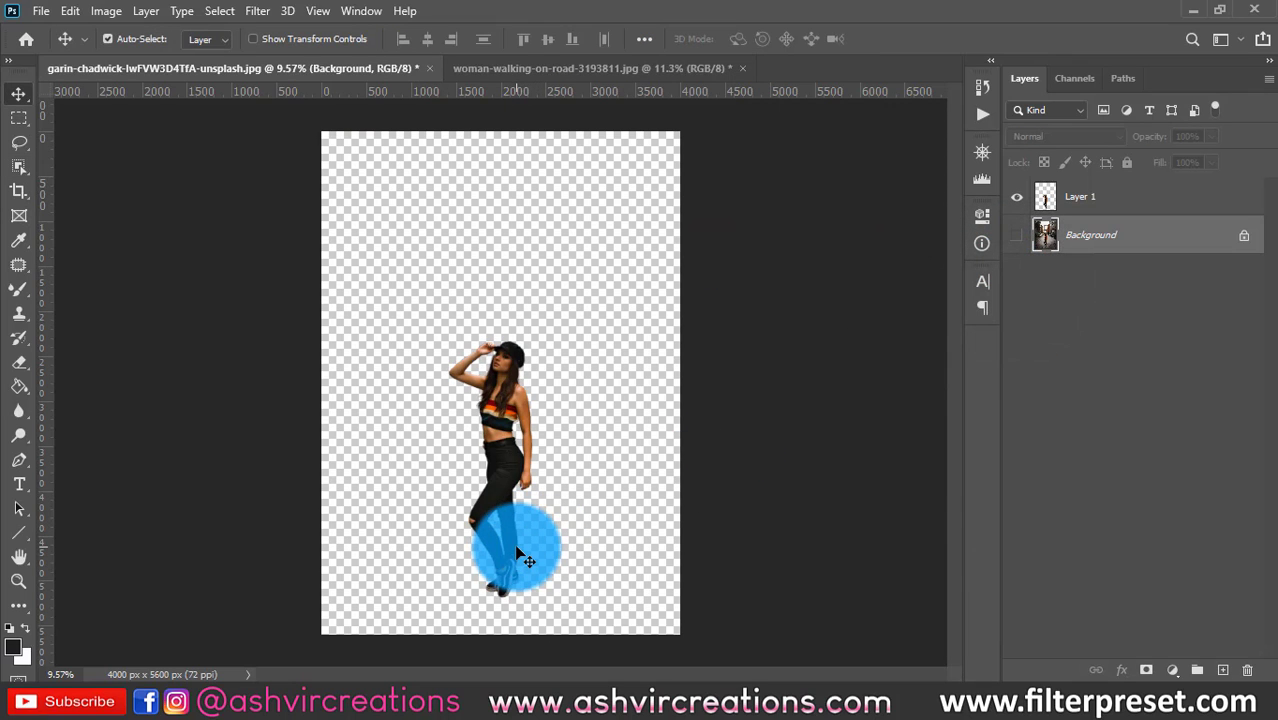
scroll(519, 553, up, 2)
click(608, 205)
scroll(599, 148, up, 1)
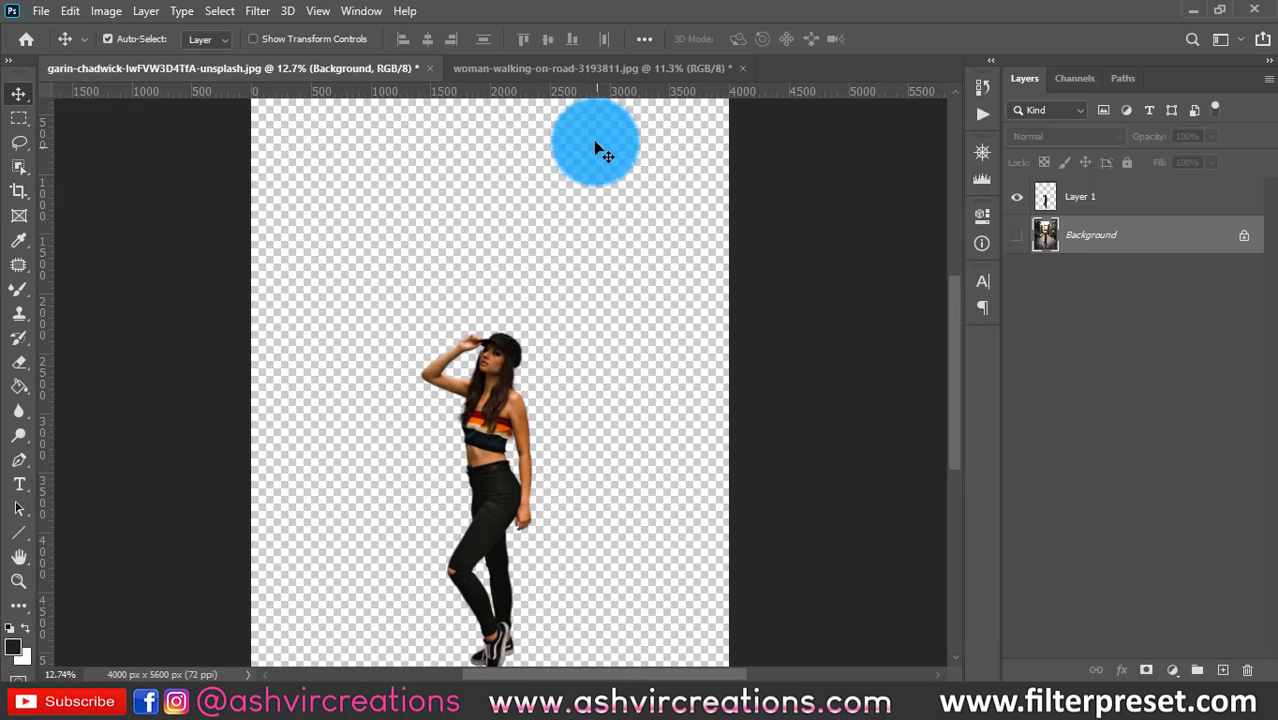
Copy the woman's cutout layer into the woman-walking-on-road-3193811.jpg document
scroll(595, 140, down, 2)
click(603, 70)
scroll(606, 268, up, 2)
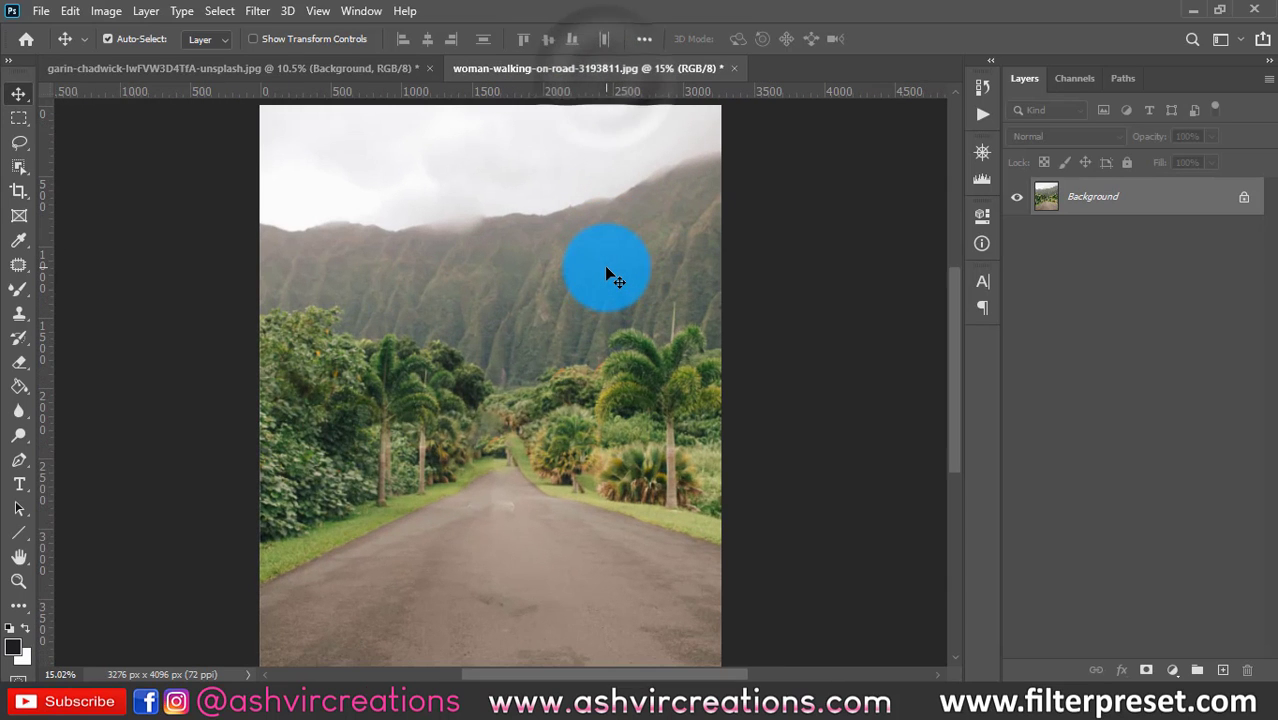
scroll(548, 338, down, 1)
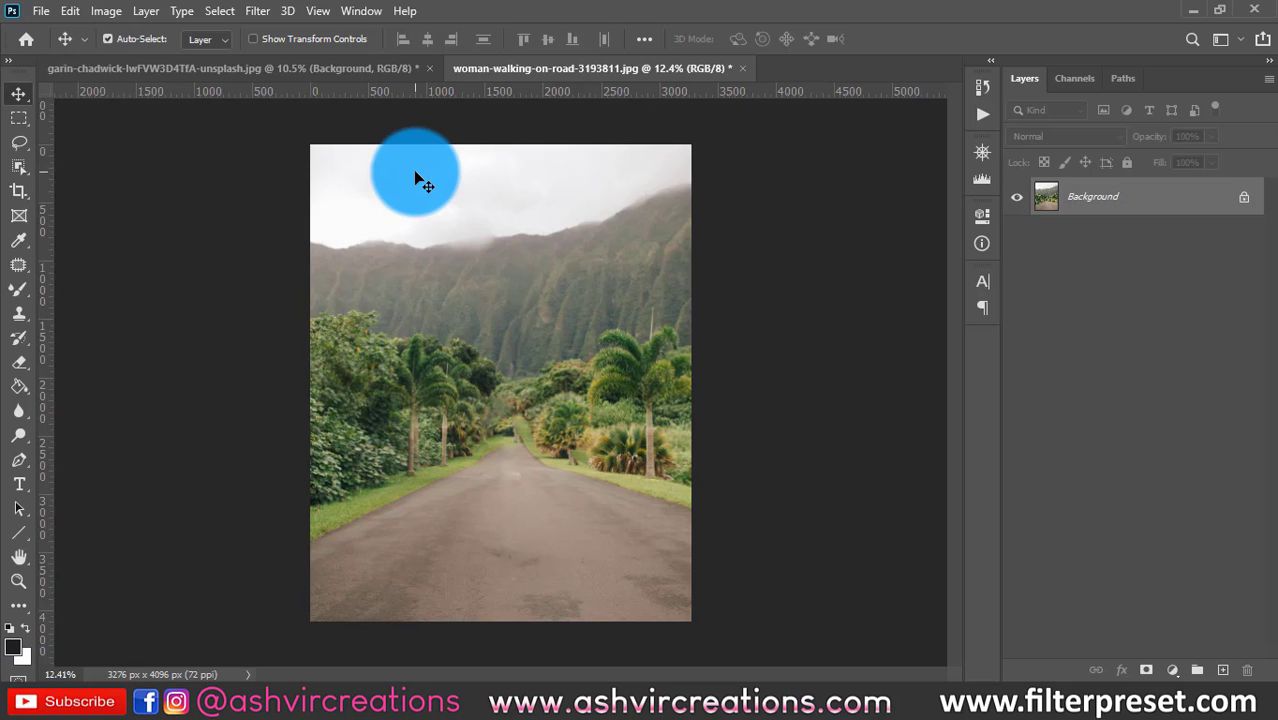
click(356, 76)
click(1108, 208)
drag(1108, 208, 579, 370)
key(ctrl+Tab)
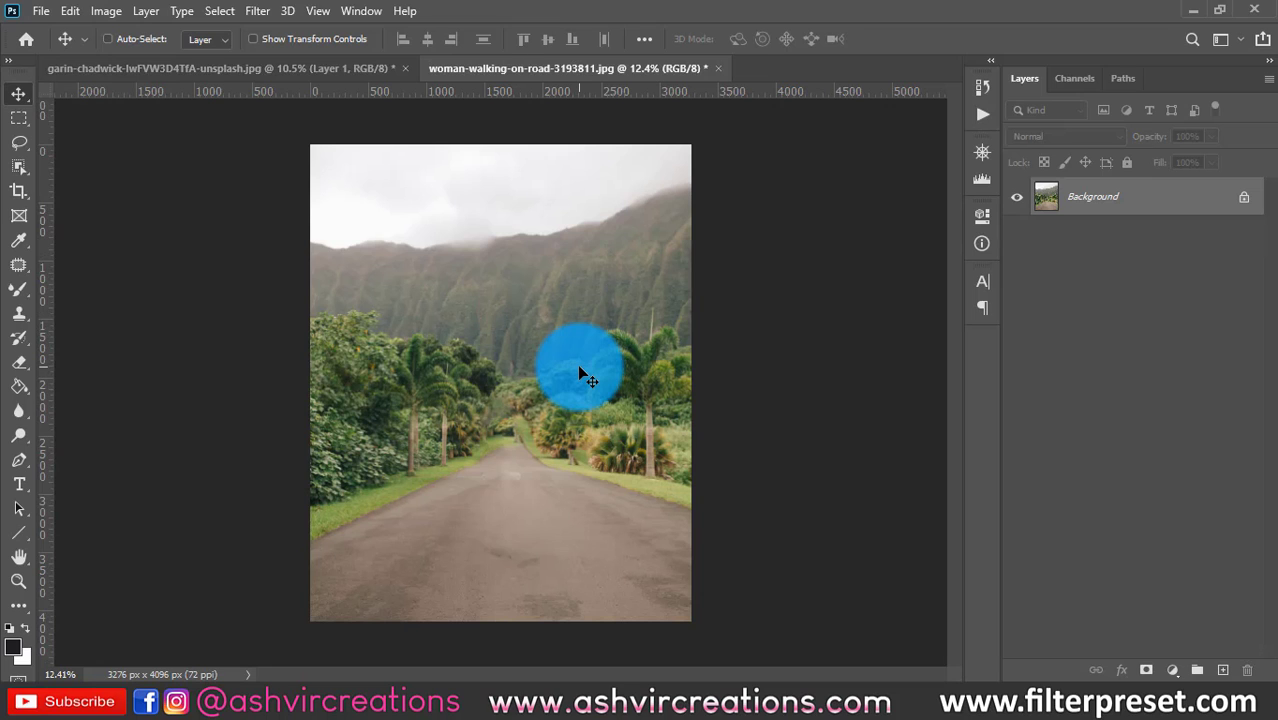
key(ctrl+v)
scroll(549, 351, up, 2)
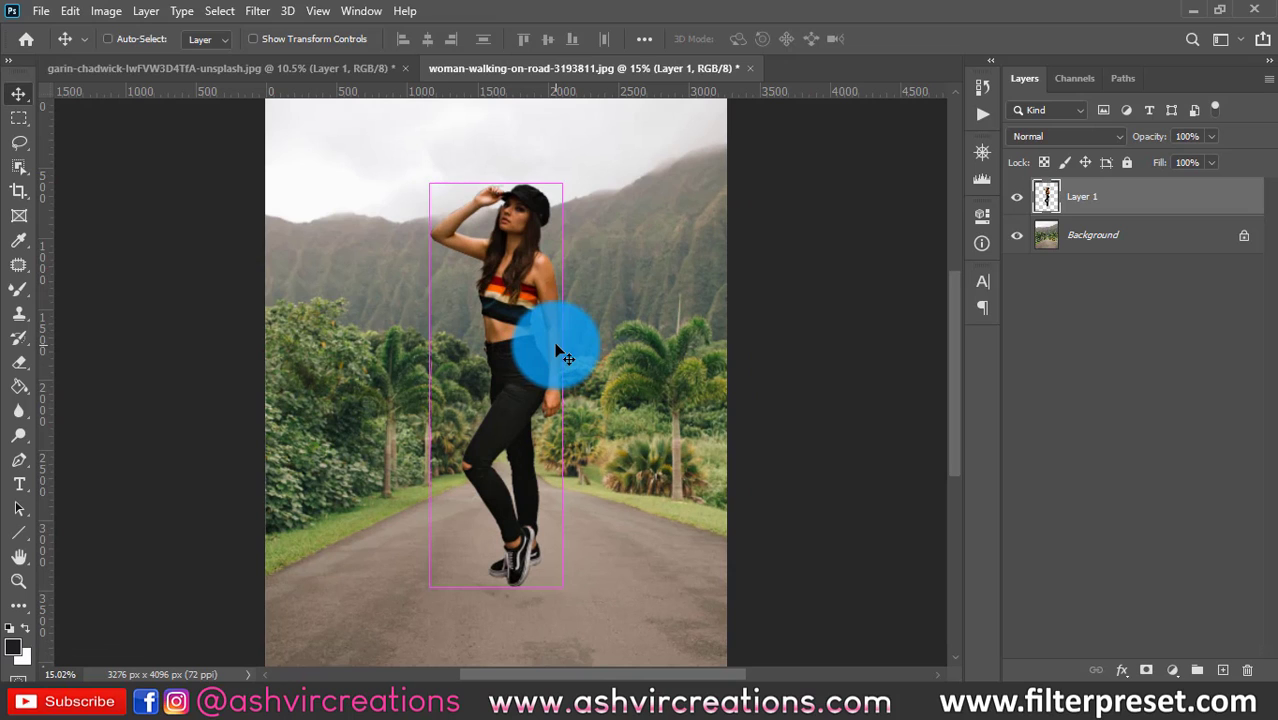
Scale the pasted woman down to 73.77% and place her standing in the middle of the road
key(ctrl+t)
drag(531, 214, 507, 317)
scroll(518, 250, down, 2)
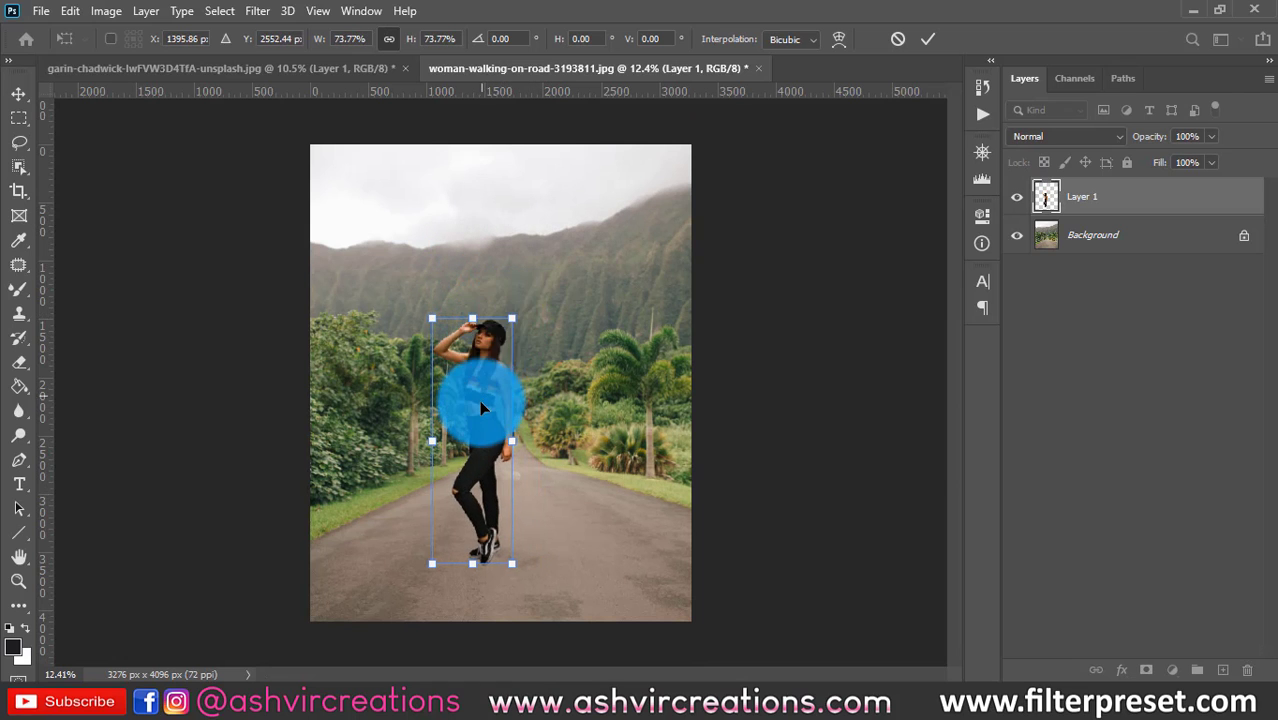
scroll(480, 395, up, 2)
drag(432, 287, 464, 287)
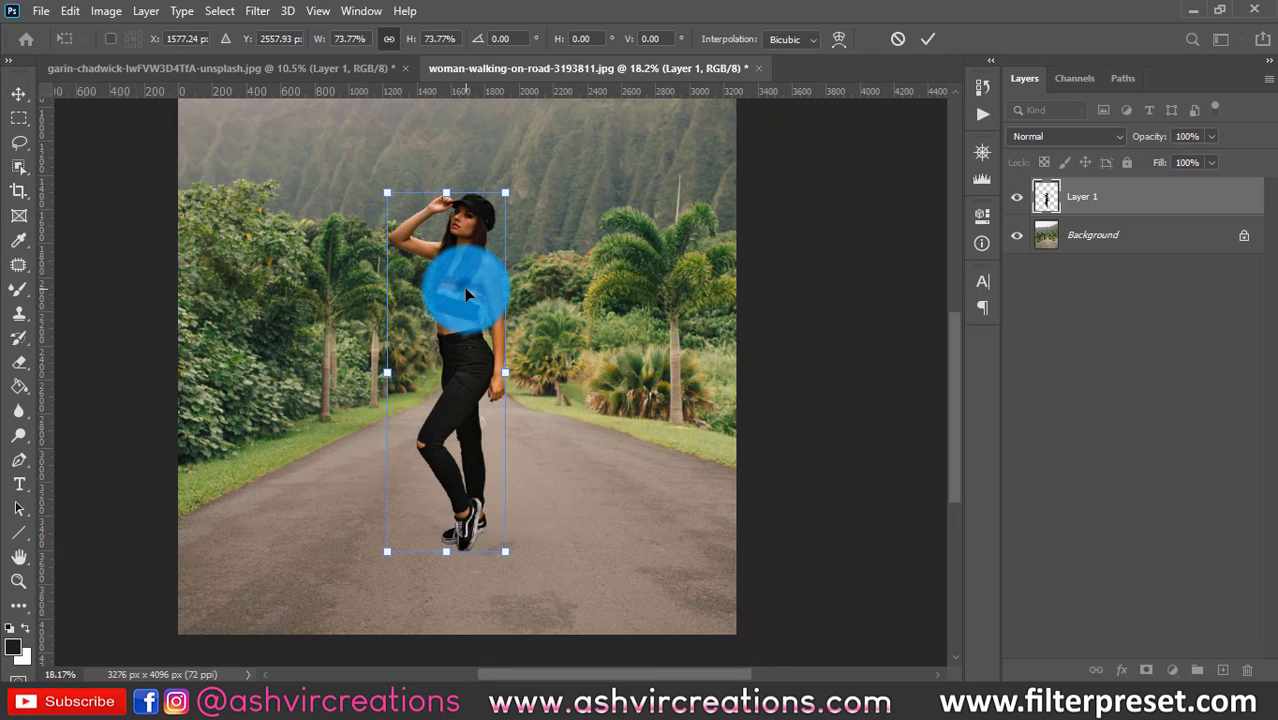
key(Return)
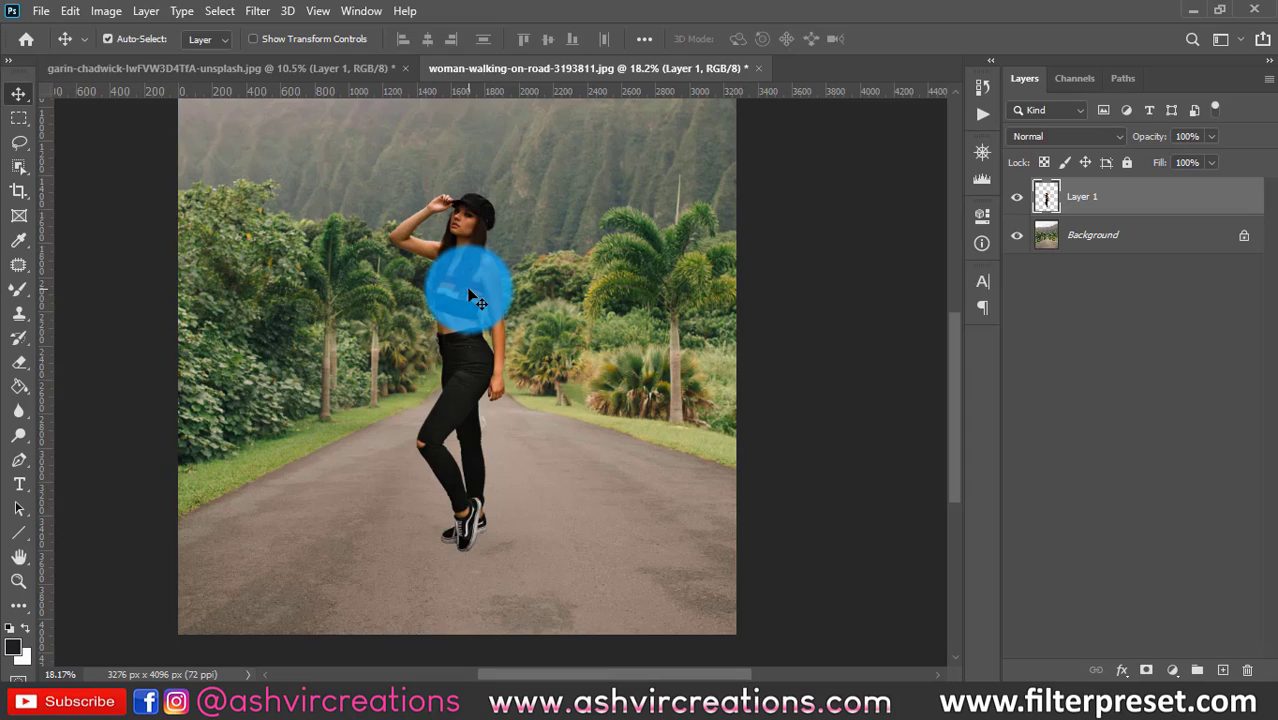
Fine-tune the woman's position on the road by shifting her slightly right and down
scroll(382, 222, down, 4)
scroll(462, 243, up, 4)
scroll(470, 330, up, 3)
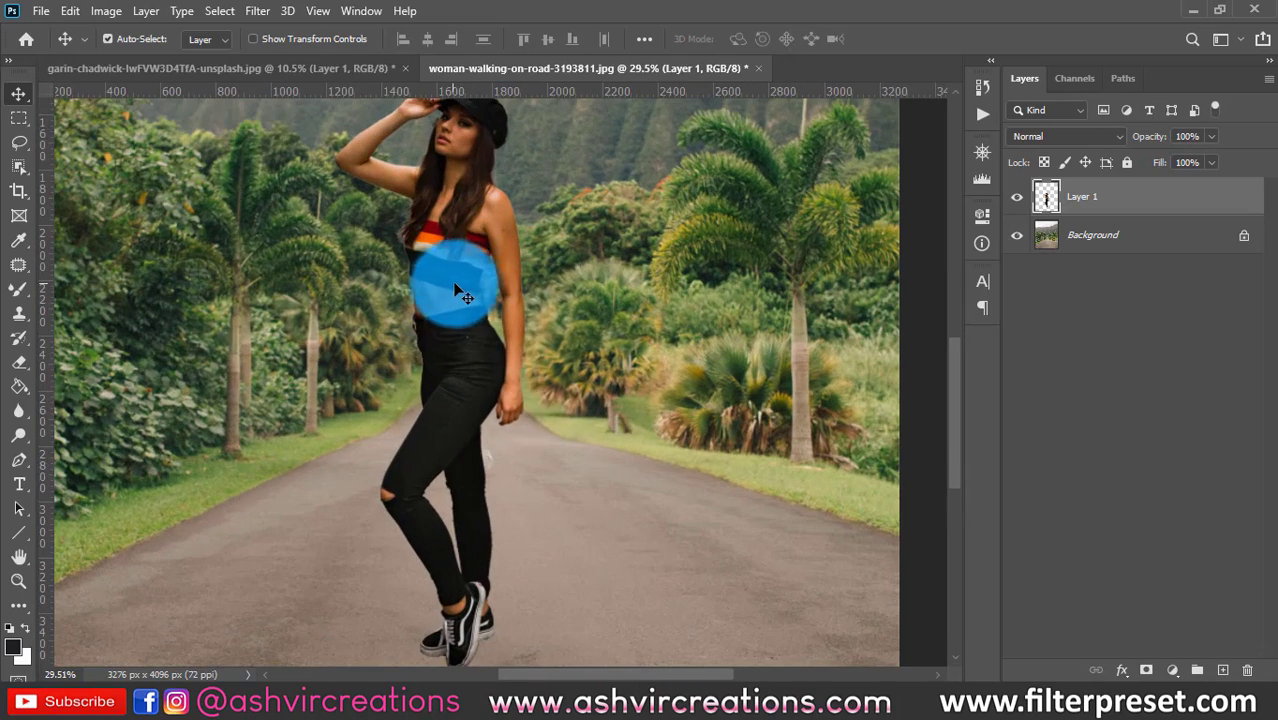
mouse_move(450, 286)
mouse_down()
mouse_move(466, 289)
mouse_move(440, 246)
mouse_move(437, 273)
mouse_up()
scroll(465, 288, down, 3)
Add an empty layer directly above the Background, beneath the woman's layer
scroll(428, 464, up, 12)
drag(476, 488, 567, 397)
click(1070, 246)
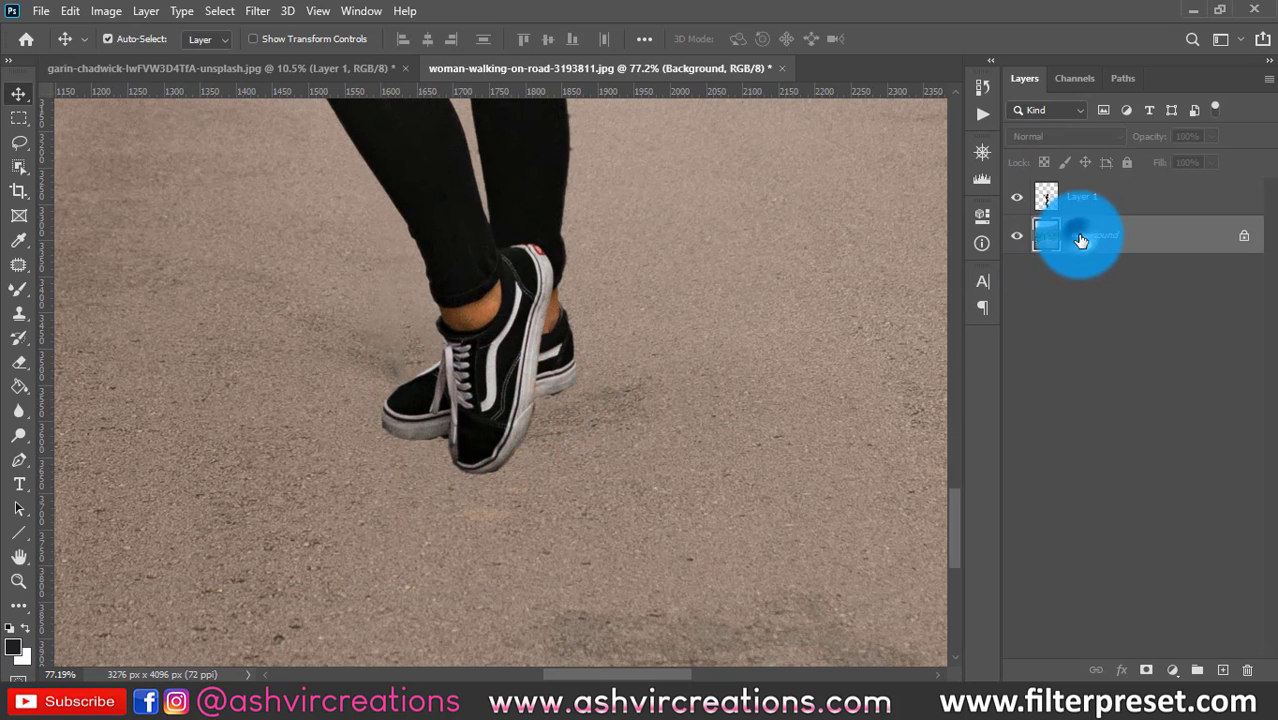
click(1228, 672)
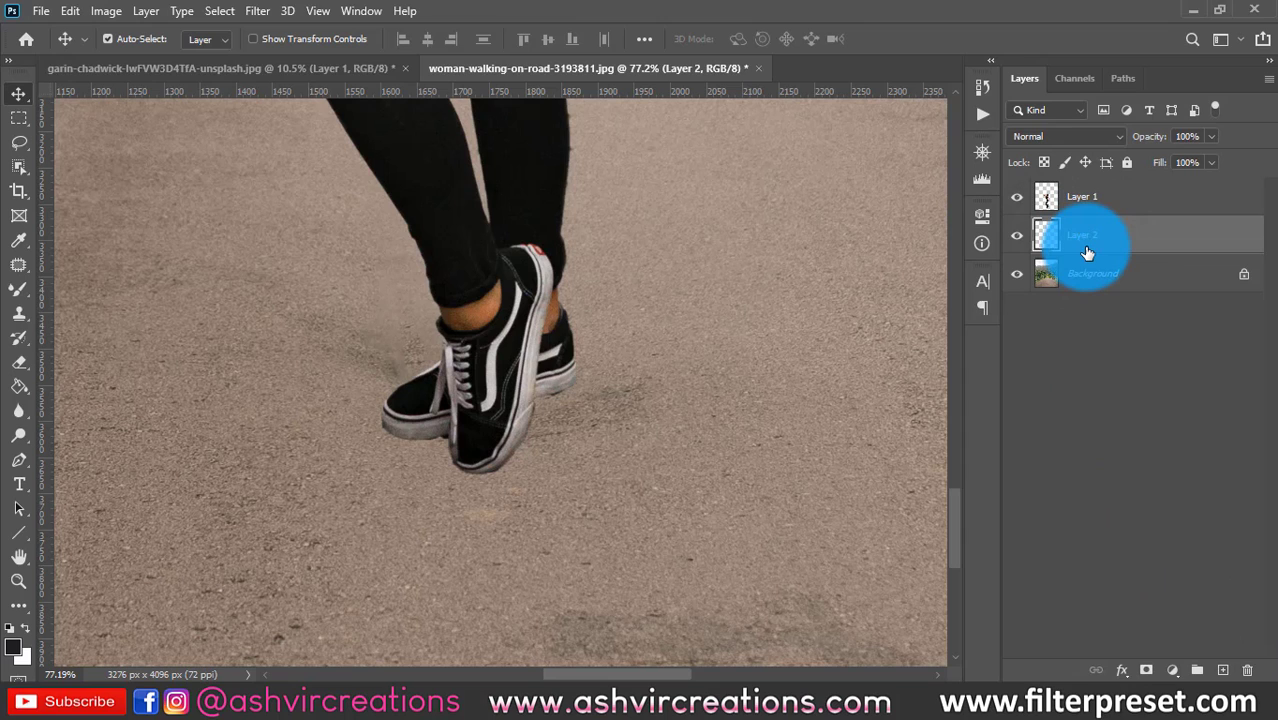
Set up a soft round brush with 0% hardness and size 70, using black sampled from the woman's trousers
right_click(25, 290)
click(67, 291)
right_click(290, 349)
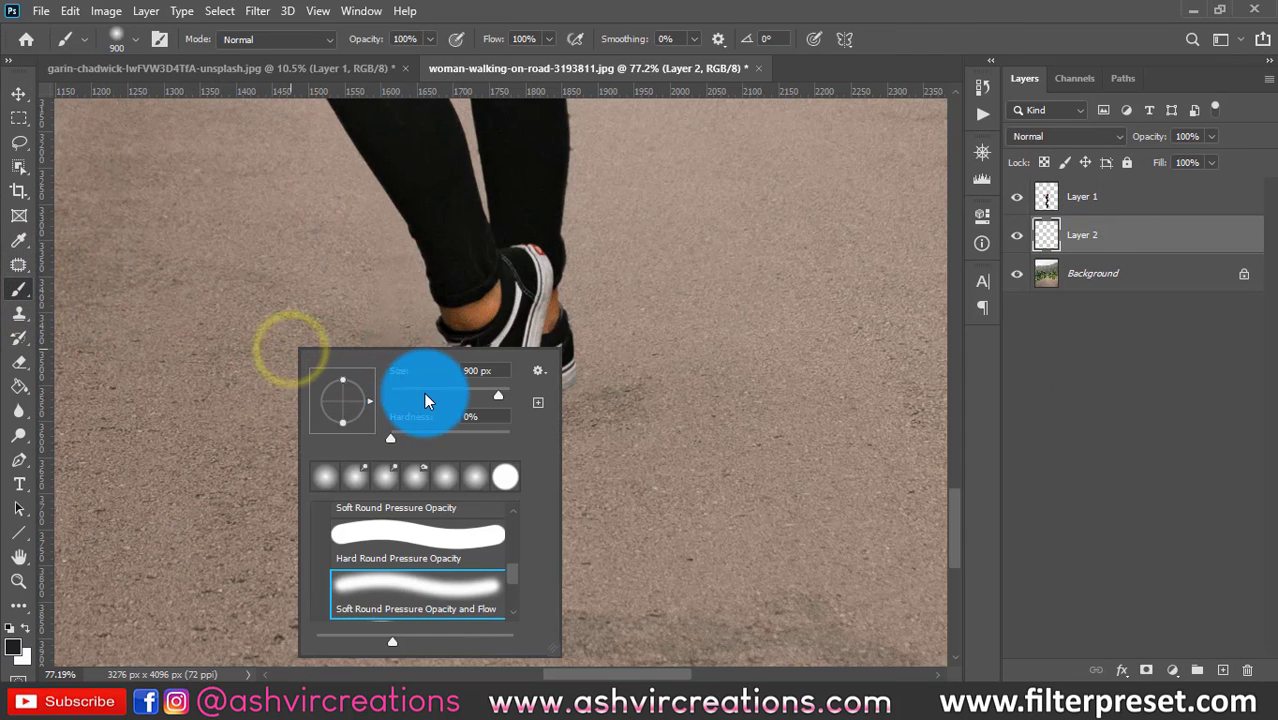
click(424, 394)
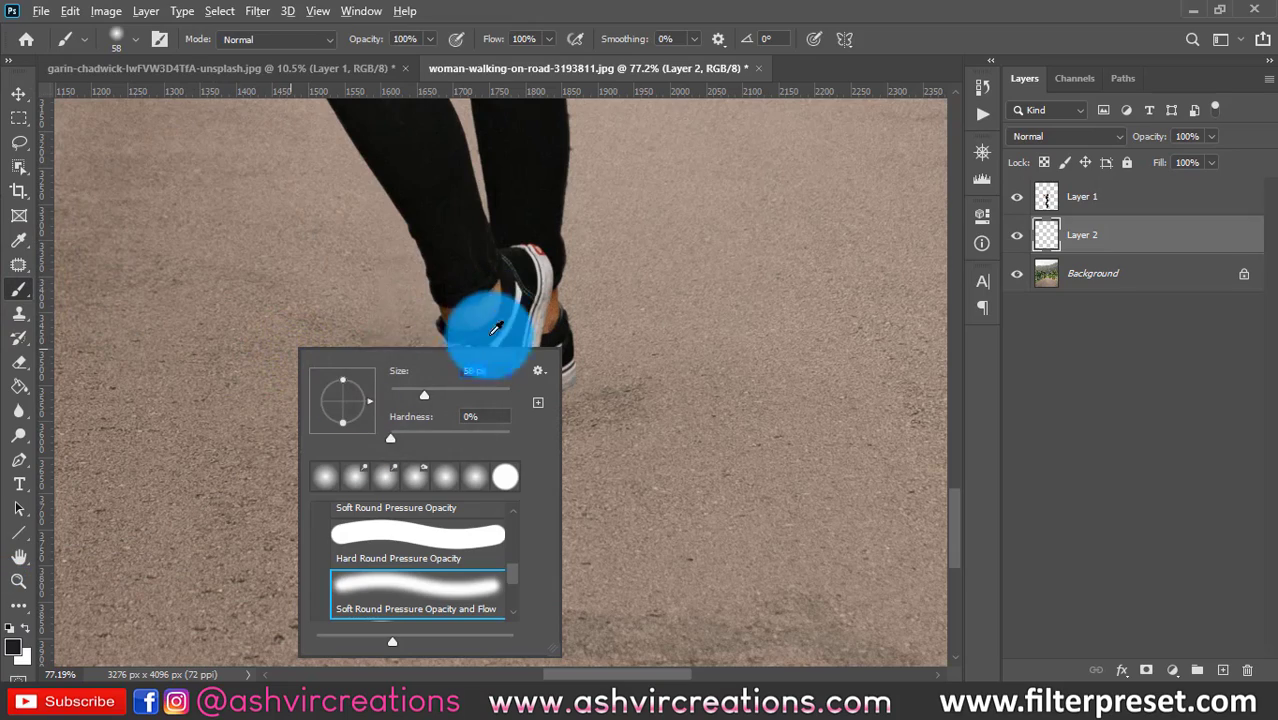
alt+click(456, 269)
scroll(556, 411, up, 2)
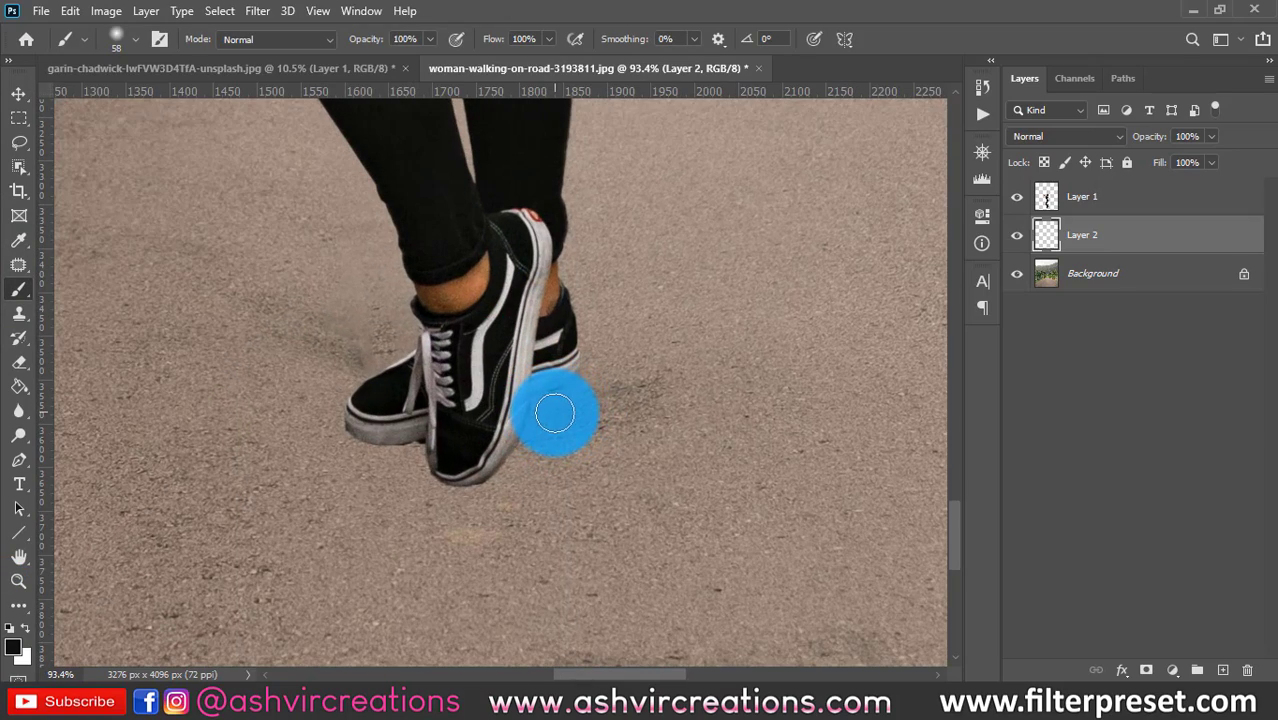
scroll(556, 413, up, 1)
scroll(562, 428, up, 2)
key(bracketright)
key(bracketright)
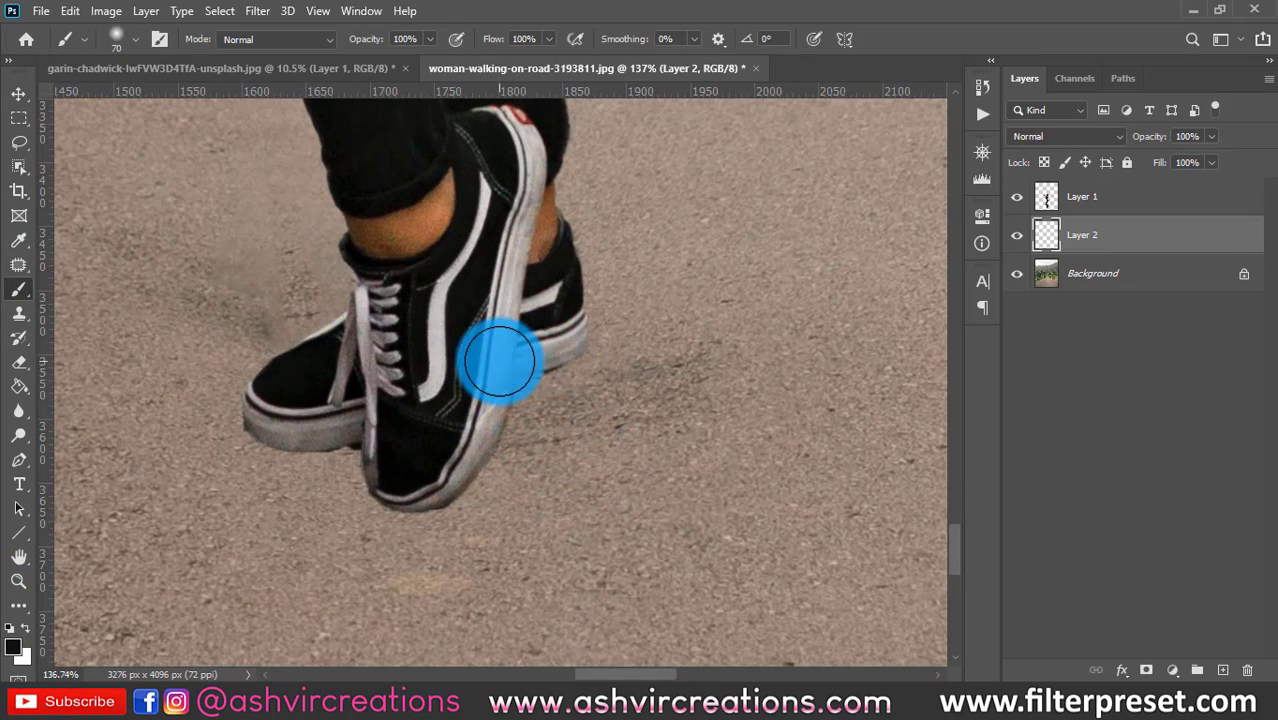
Paint a soft dark contact shadow on the road around the soles of both shoes
scroll(499, 357, down, 3)
scroll(499, 363, down, 6)
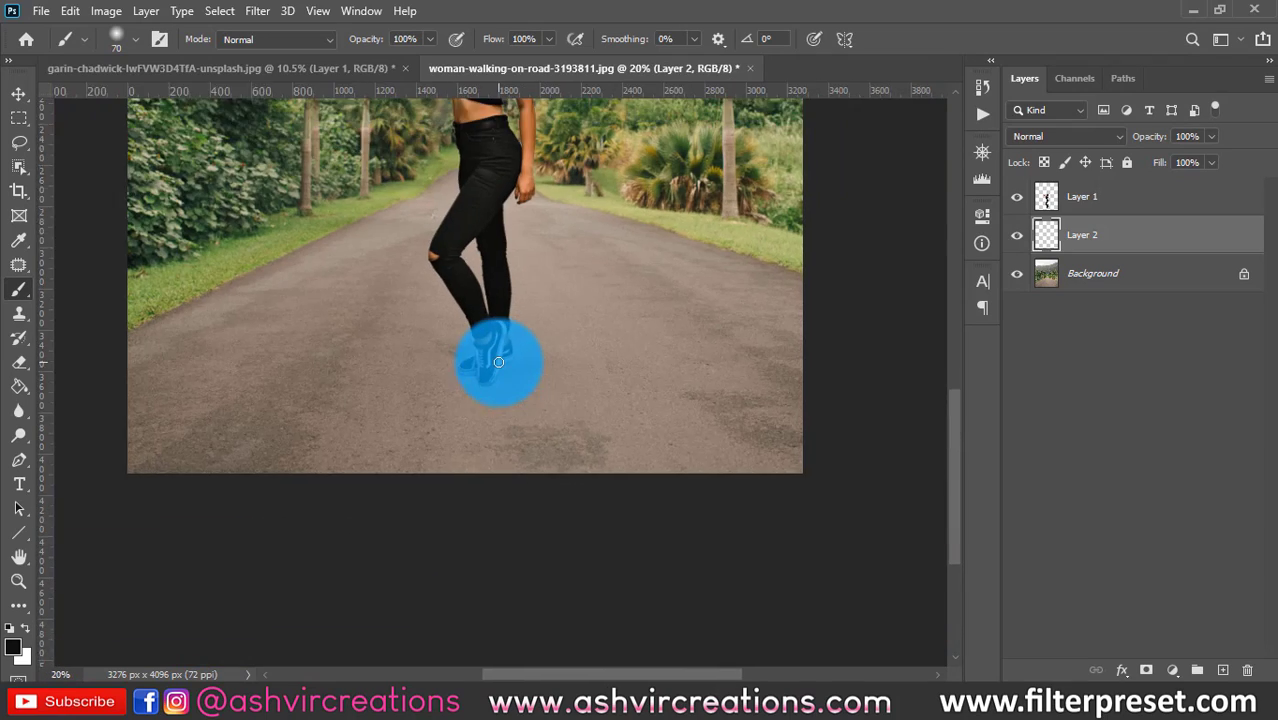
scroll(499, 362, down, 2)
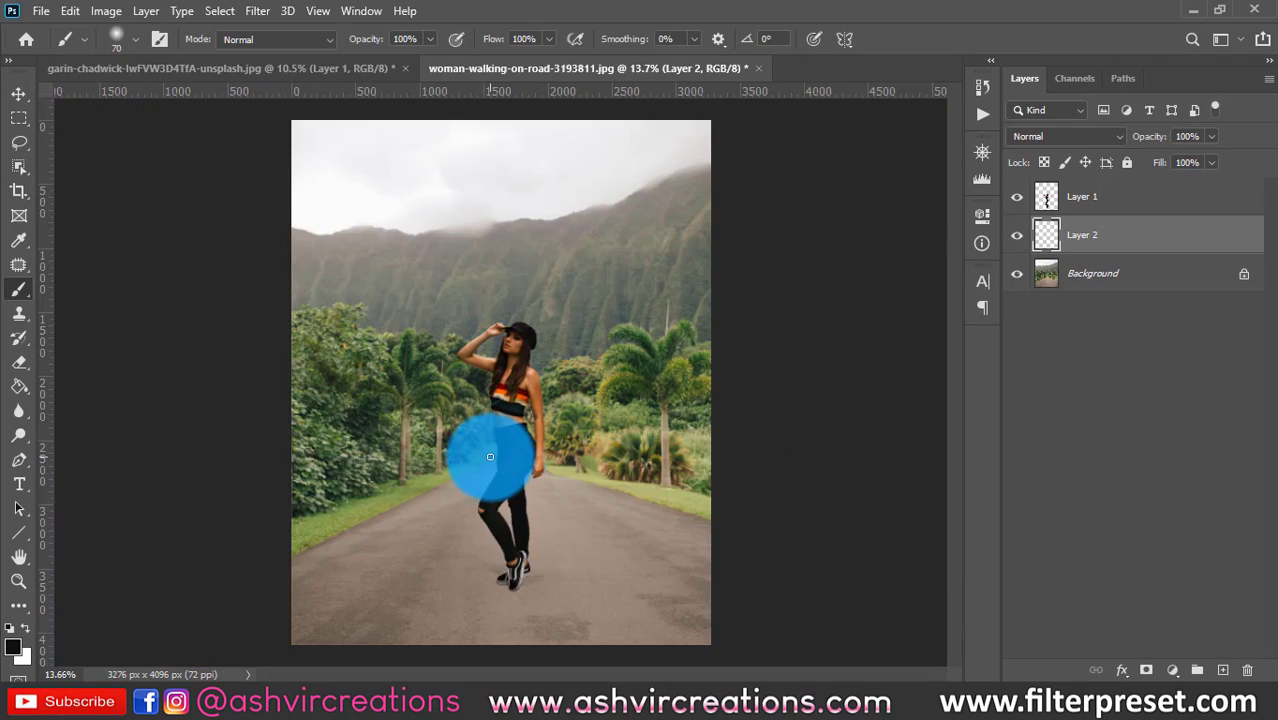
scroll(575, 535, up, 3)
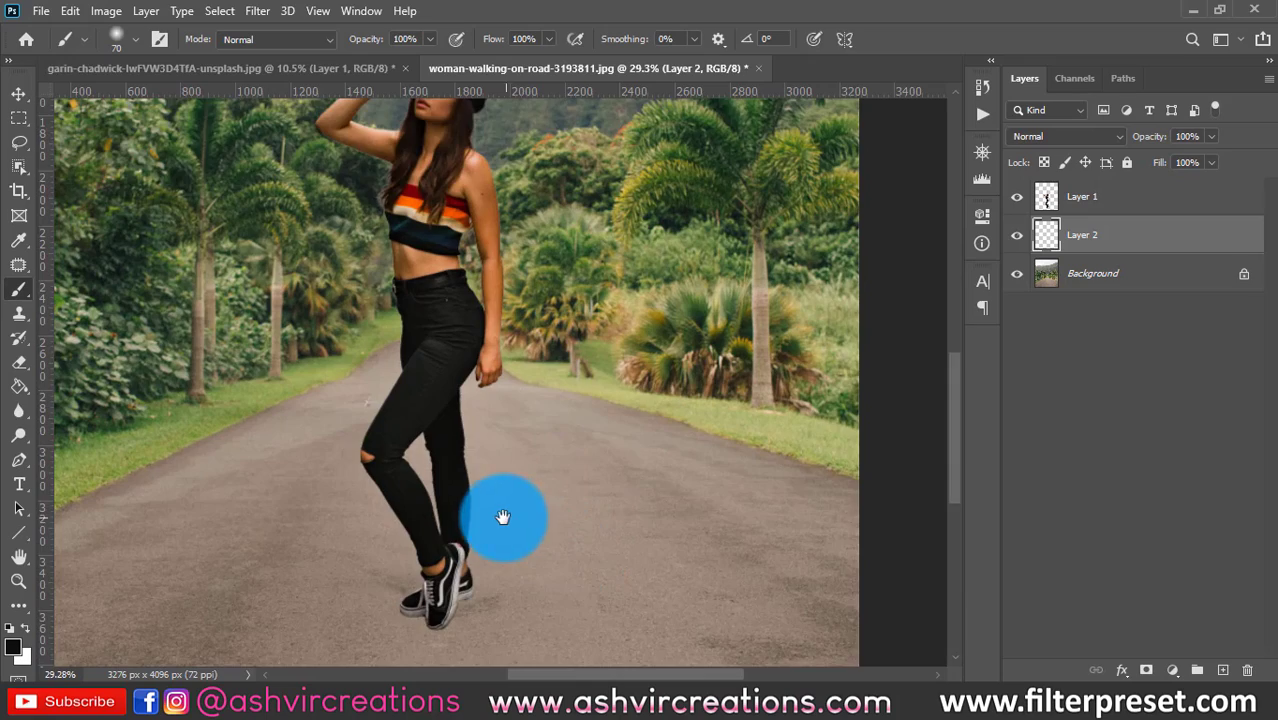
scroll(503, 517, up, 4)
scroll(406, 433, up, 1)
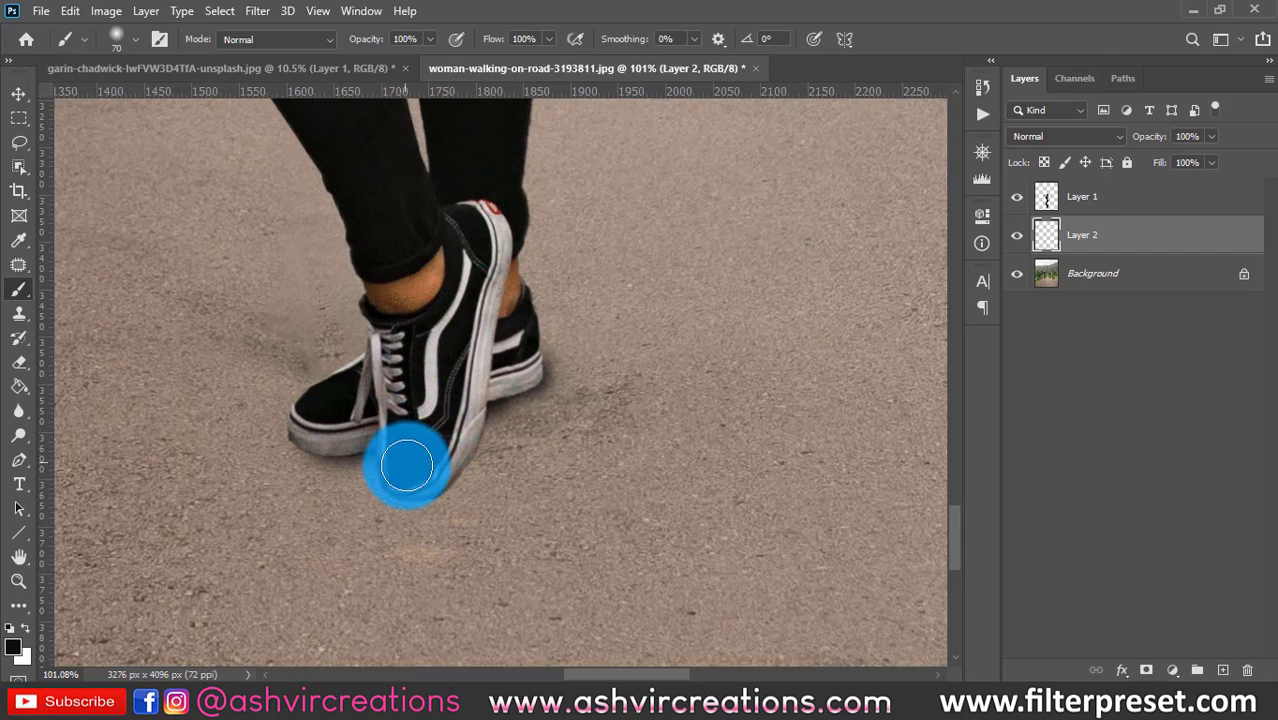
mouse_move(480, 450)
mouse_down()
mouse_move(535, 391)
mouse_move(485, 399)
mouse_up()
scroll(488, 398, down, 2)
scroll(522, 377, up, 1)
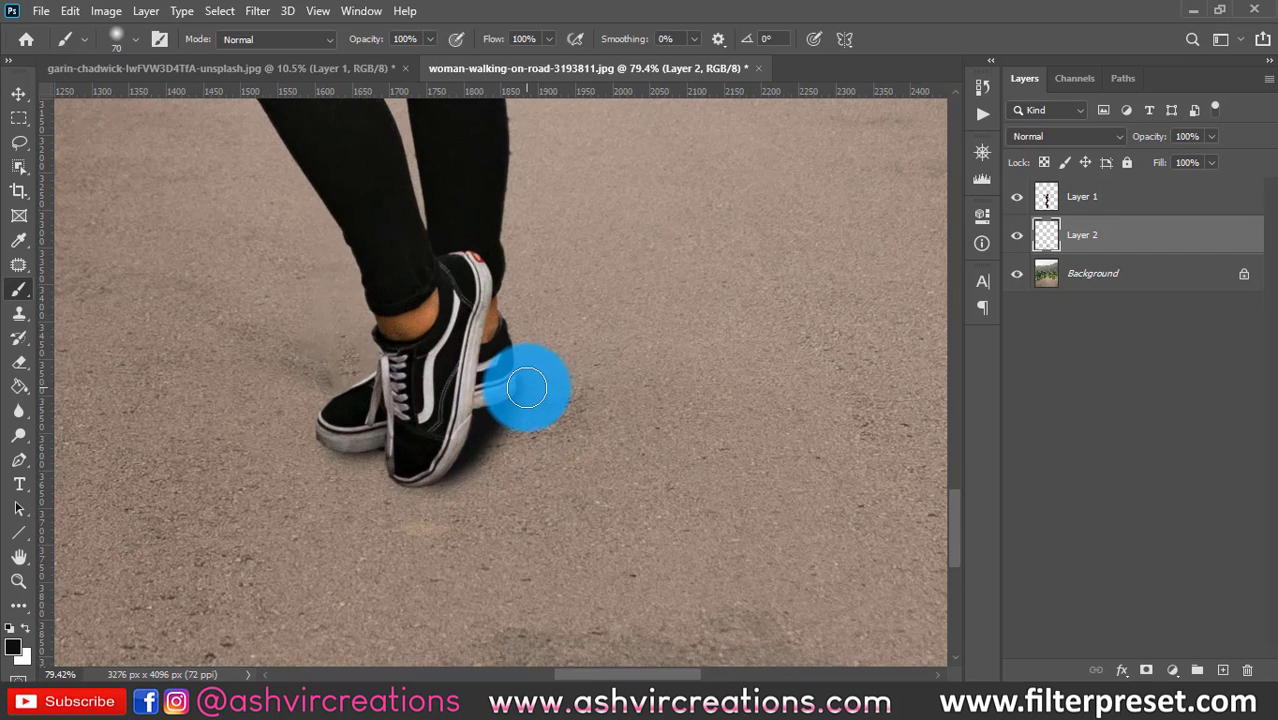
scroll(366, 294, down, 4)
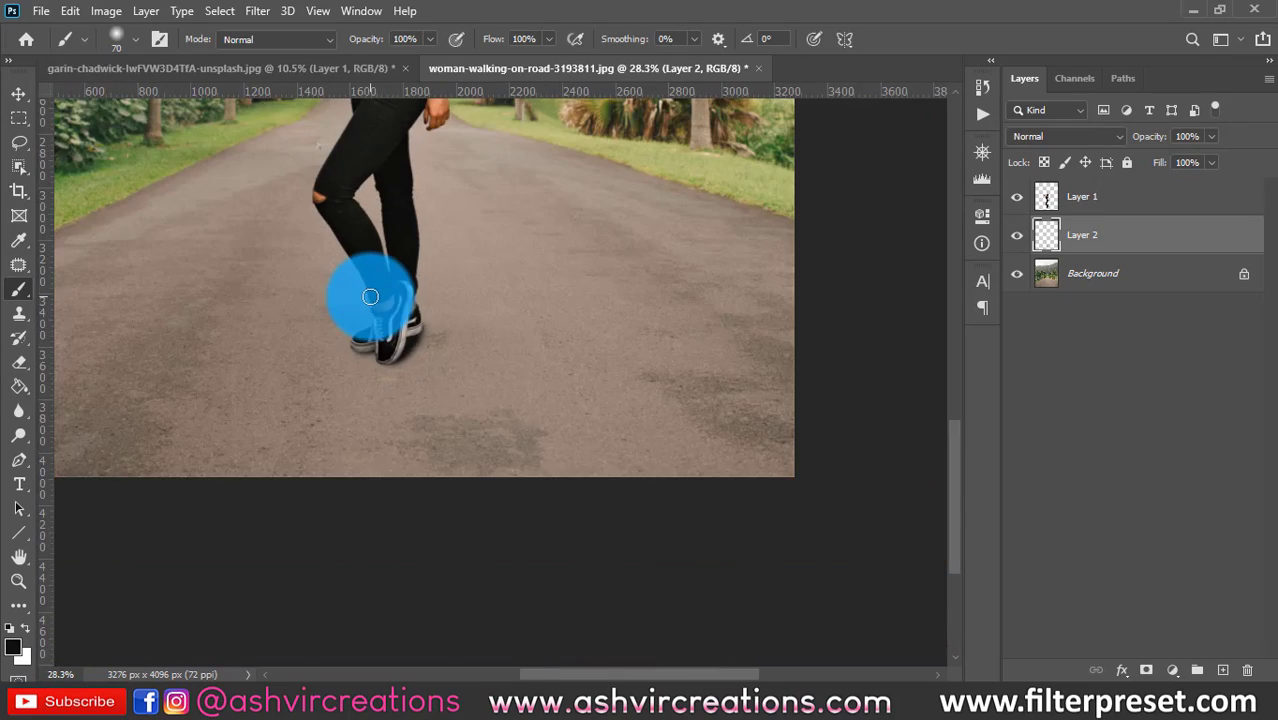
Set the shadow layer's blend mode to Multiply and its opacity to 59%
scroll(800, 280, up, 2)
click(1054, 140)
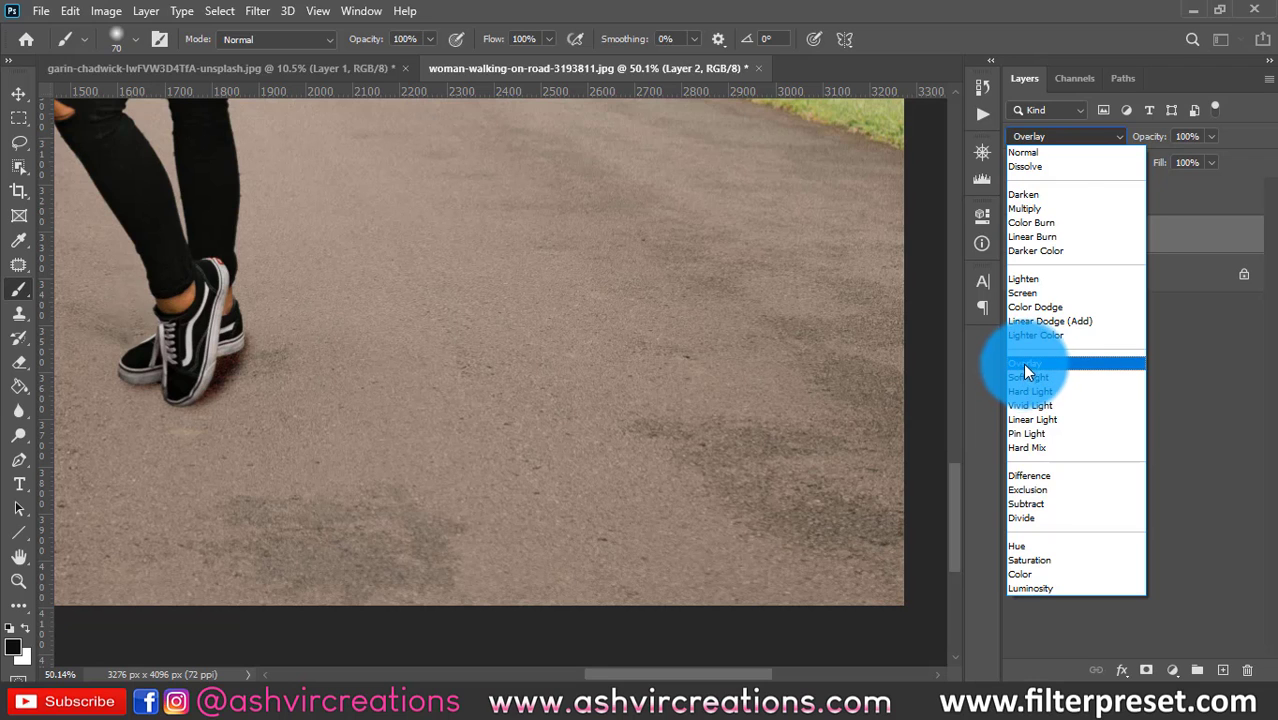
click(1055, 211)
scroll(510, 240, left, 4)
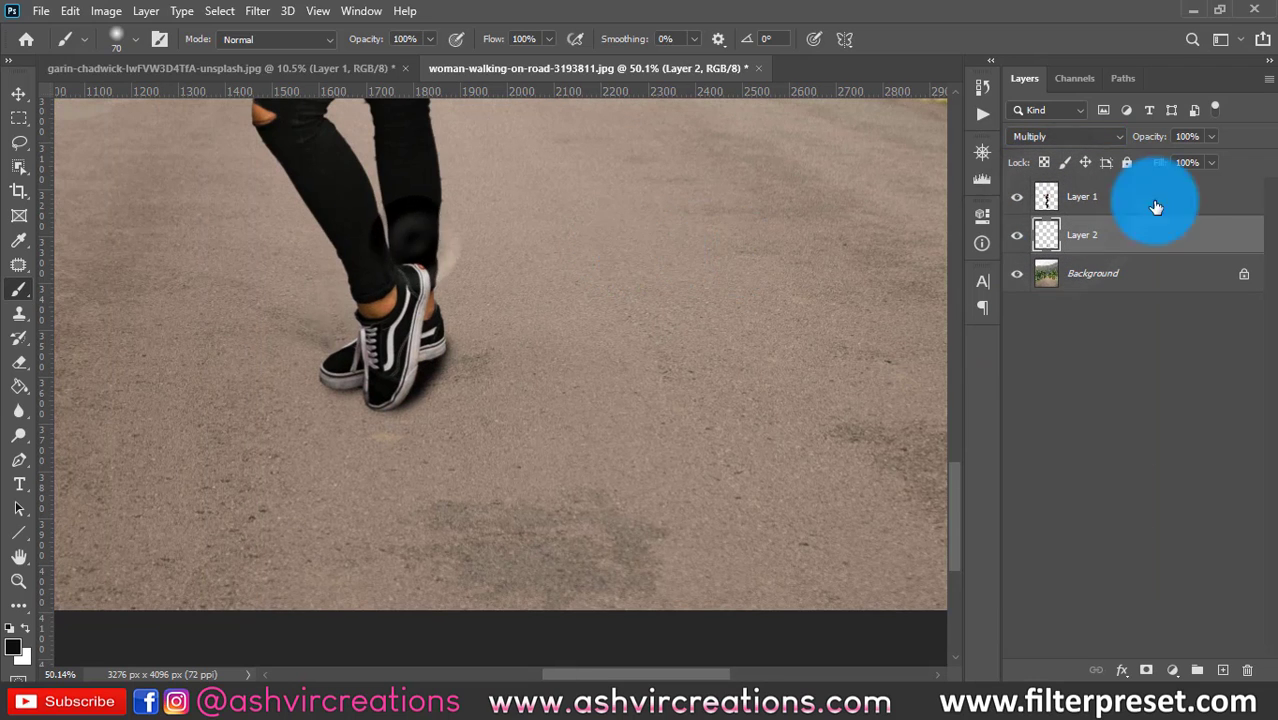
mouse_move(1147, 150)
mouse_down()
mouse_move(1090, 139)
mouse_move(1105, 130)
mouse_up()
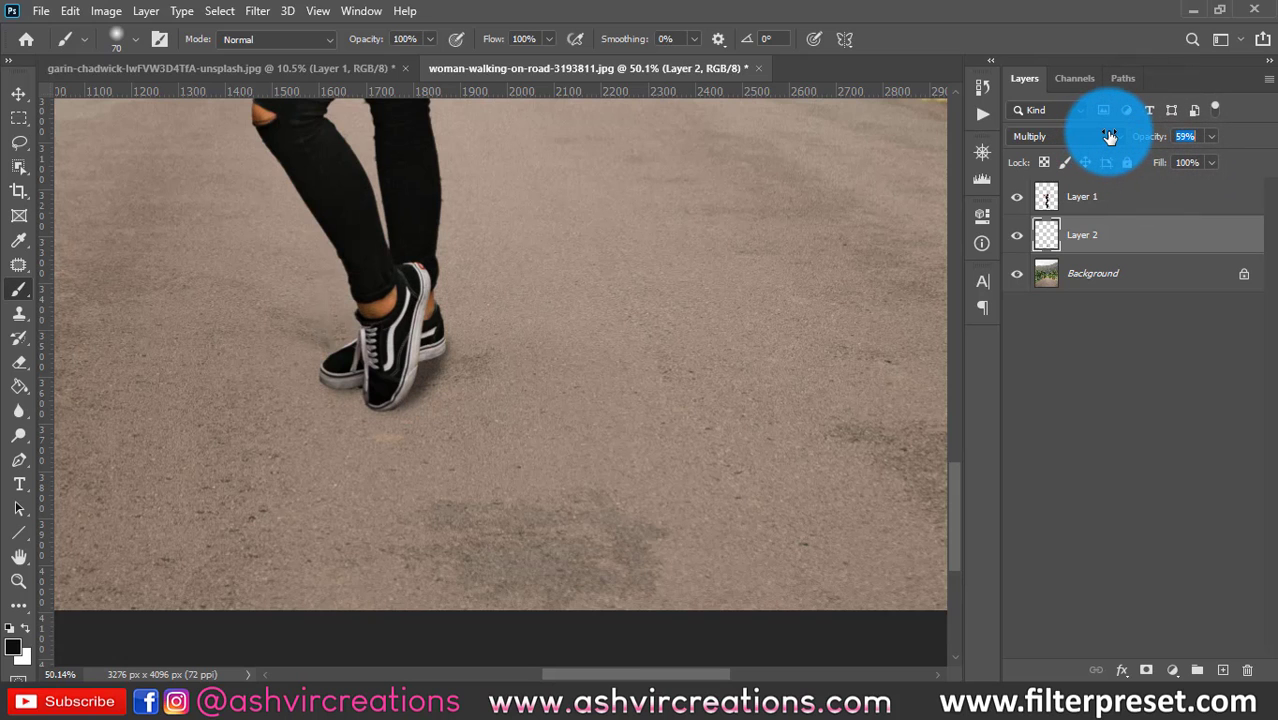
Examine how the woman and her shoe shadow blend with the road, both up close and in the whole image
click(18, 93)
click(170, 180)
scroll(357, 214, down, 4)
scroll(378, 252, down, 7)
scroll(470, 378, up, 6)
drag(535, 356, 494, 237)
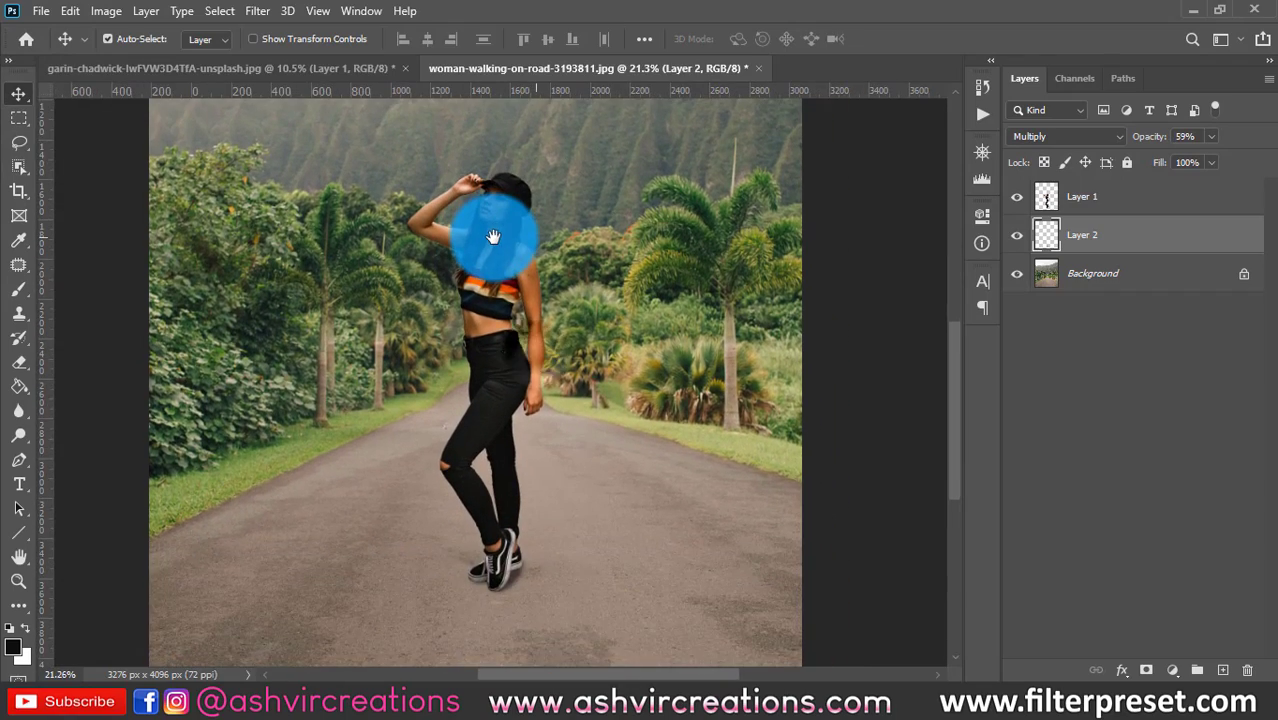
scroll(493, 236, up, 2)
scroll(508, 268, down, 3)
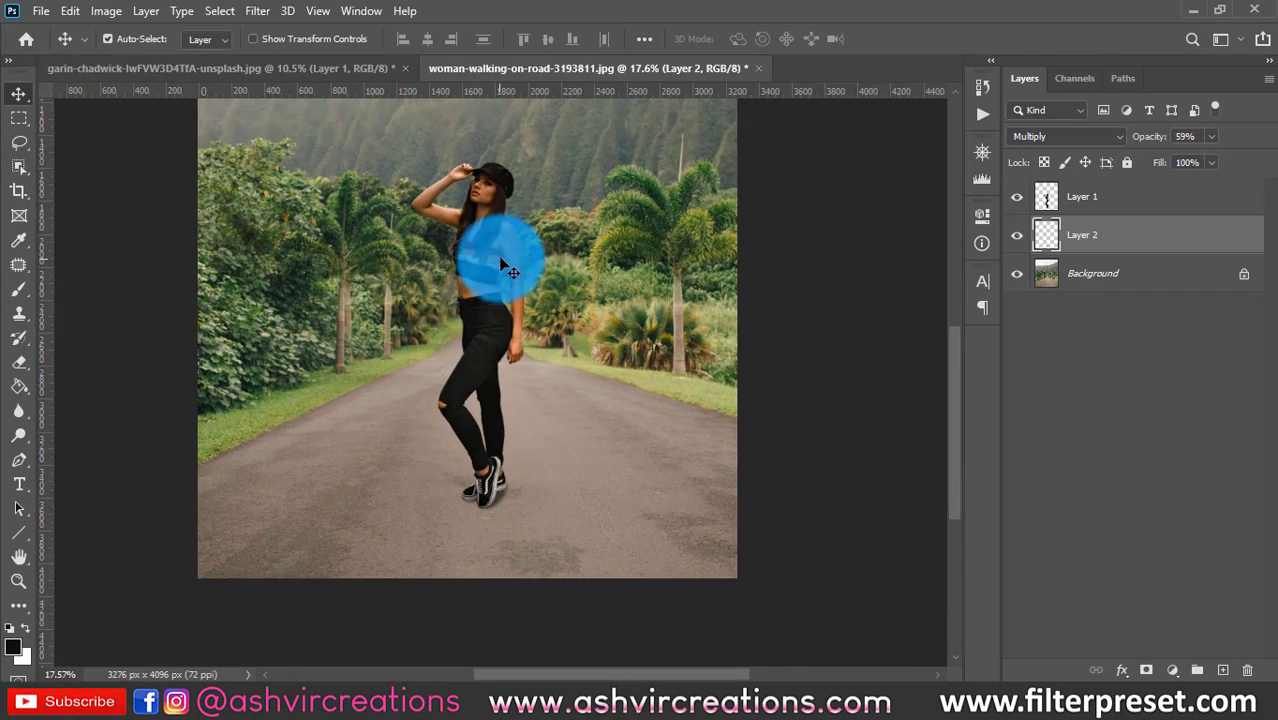
scroll(455, 268, up, 2)
scroll(458, 266, down, 1)
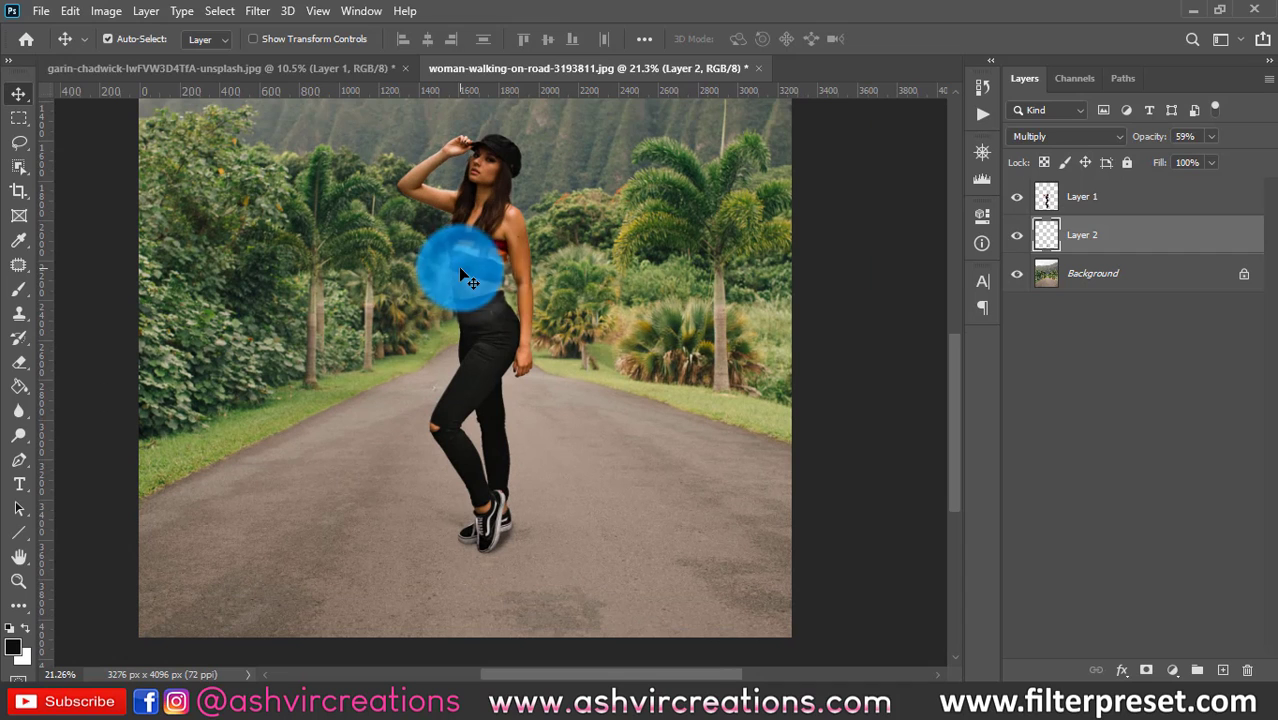
Add a Drop Shadow effect with Multiply blending to the woman's layer, Layer 1
click(482, 268)
click(1088, 198)
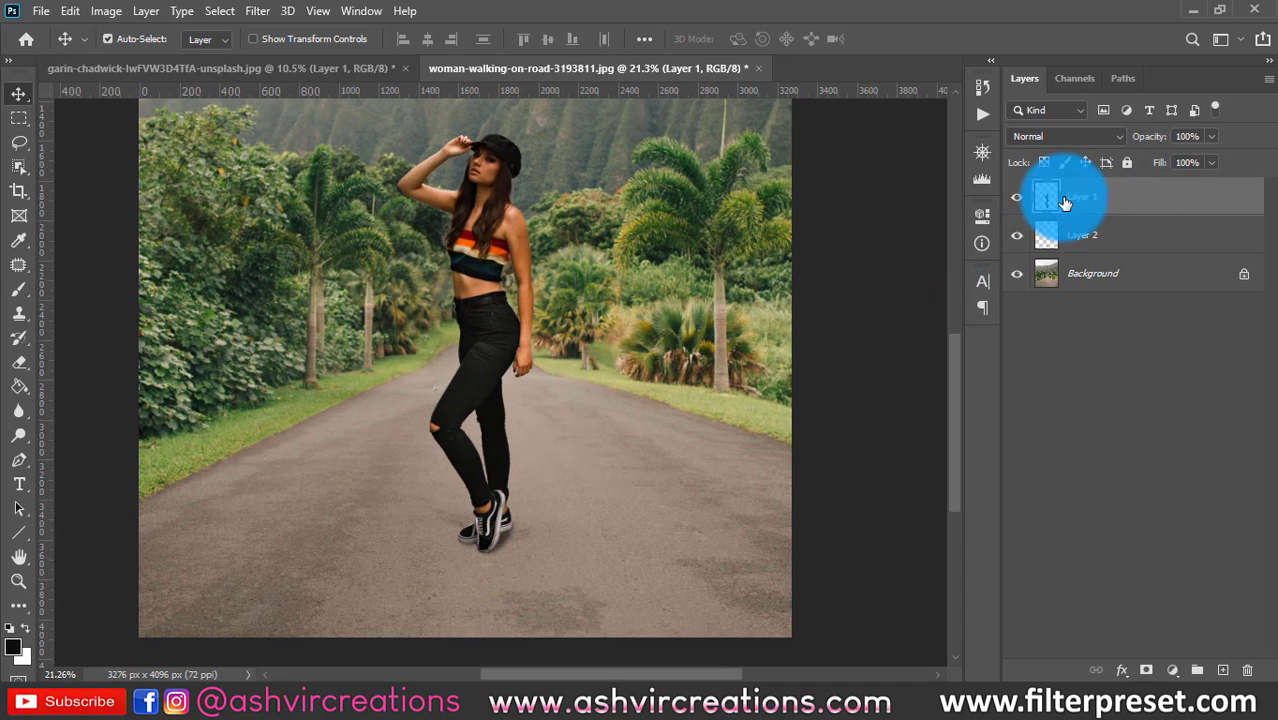
click(1018, 198)
click(1018, 198)
right_click(1090, 198)
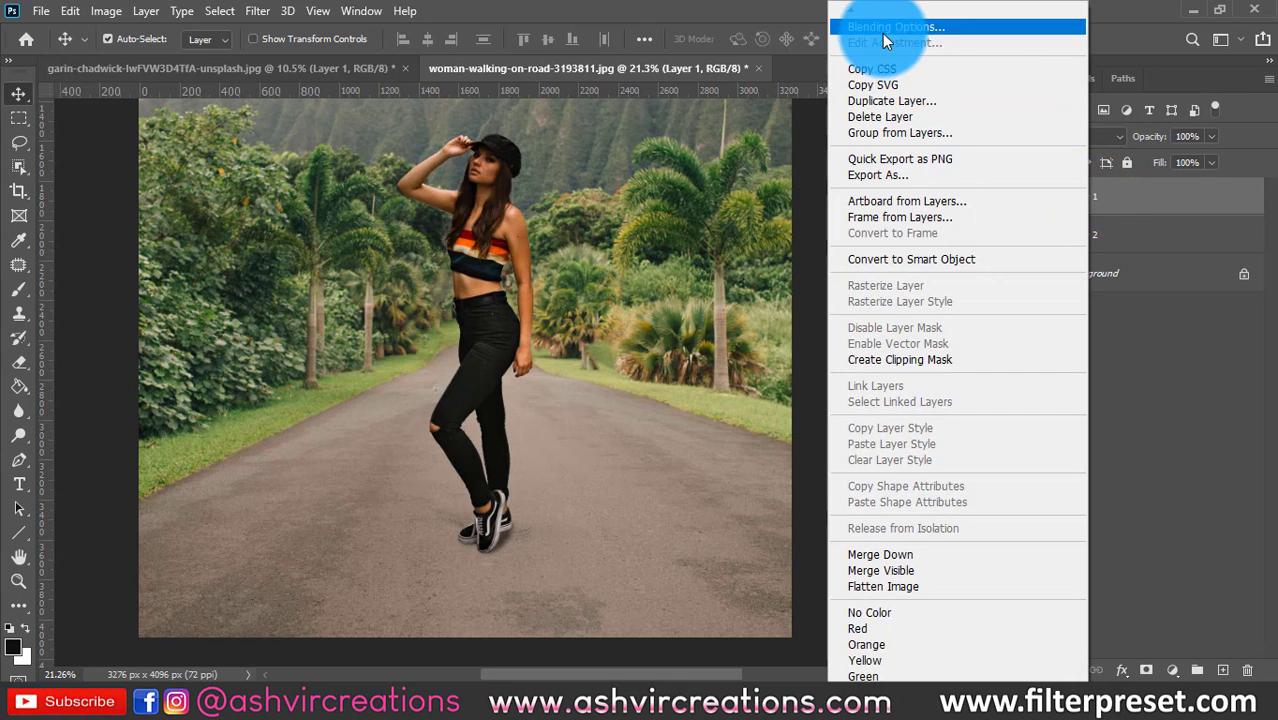
click(884, 30)
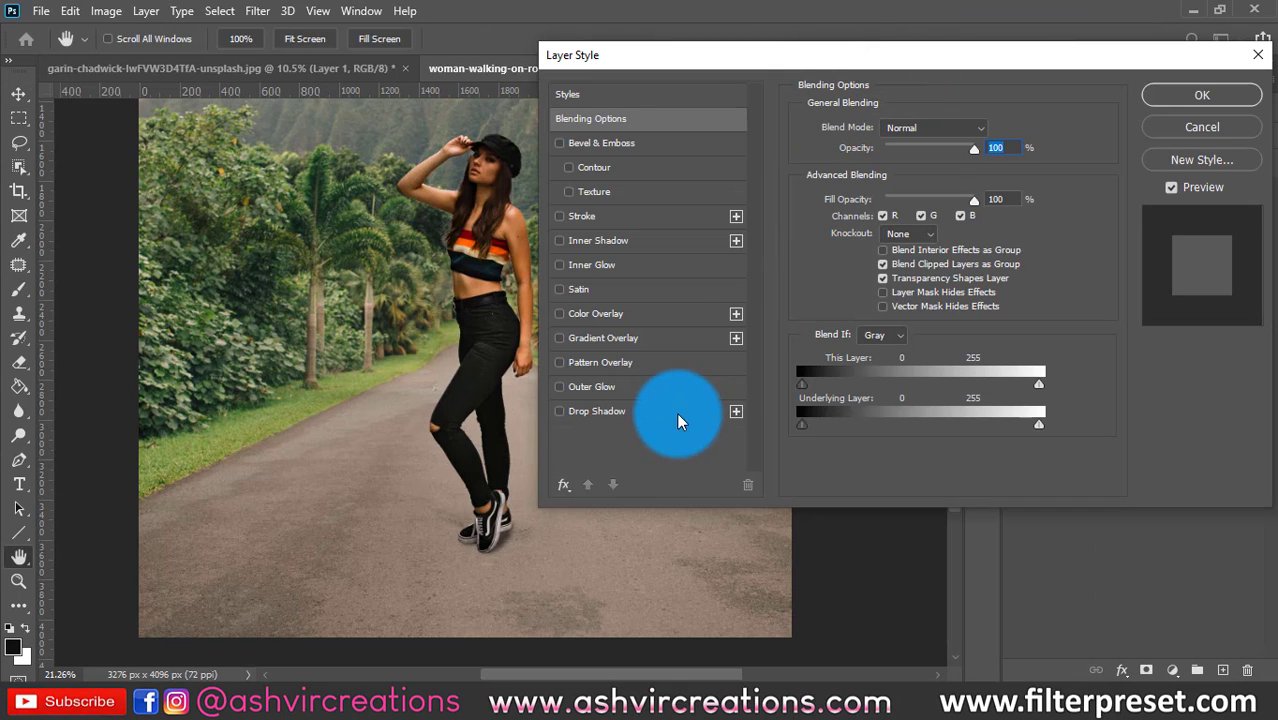
click(606, 410)
drag(676, 57, 826, 48)
key(ctrl+plus)
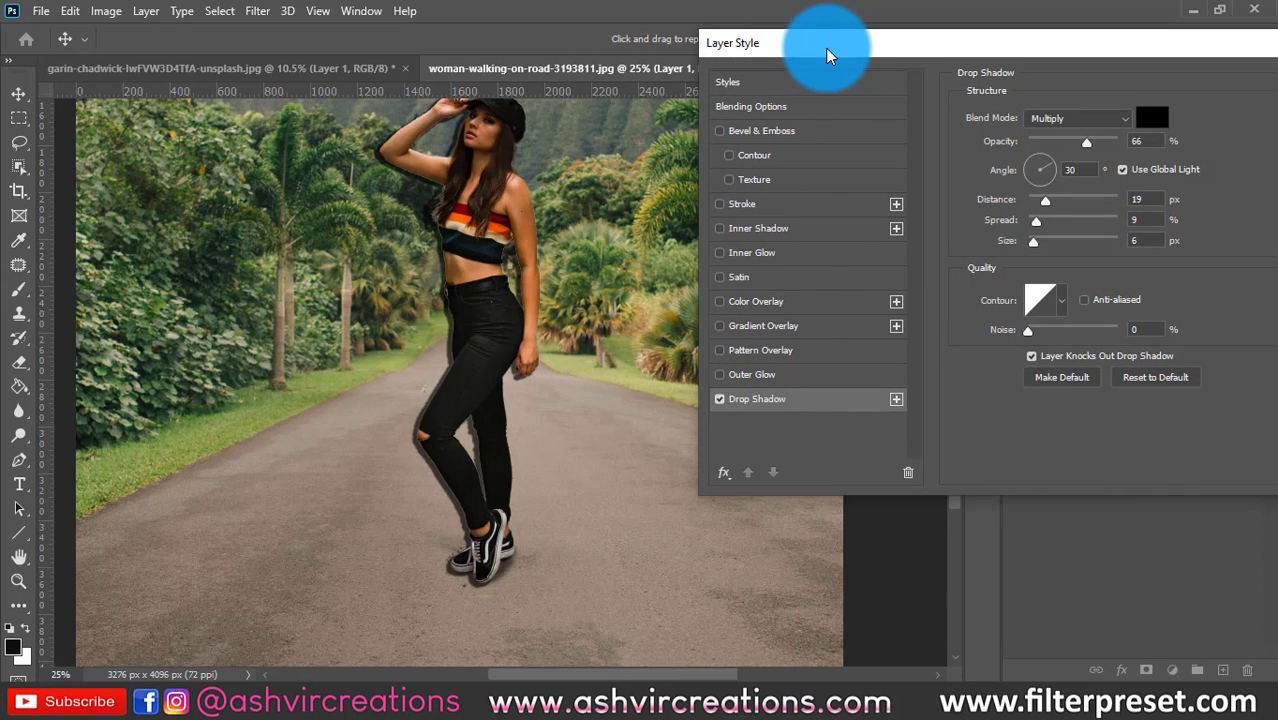
key(Return)
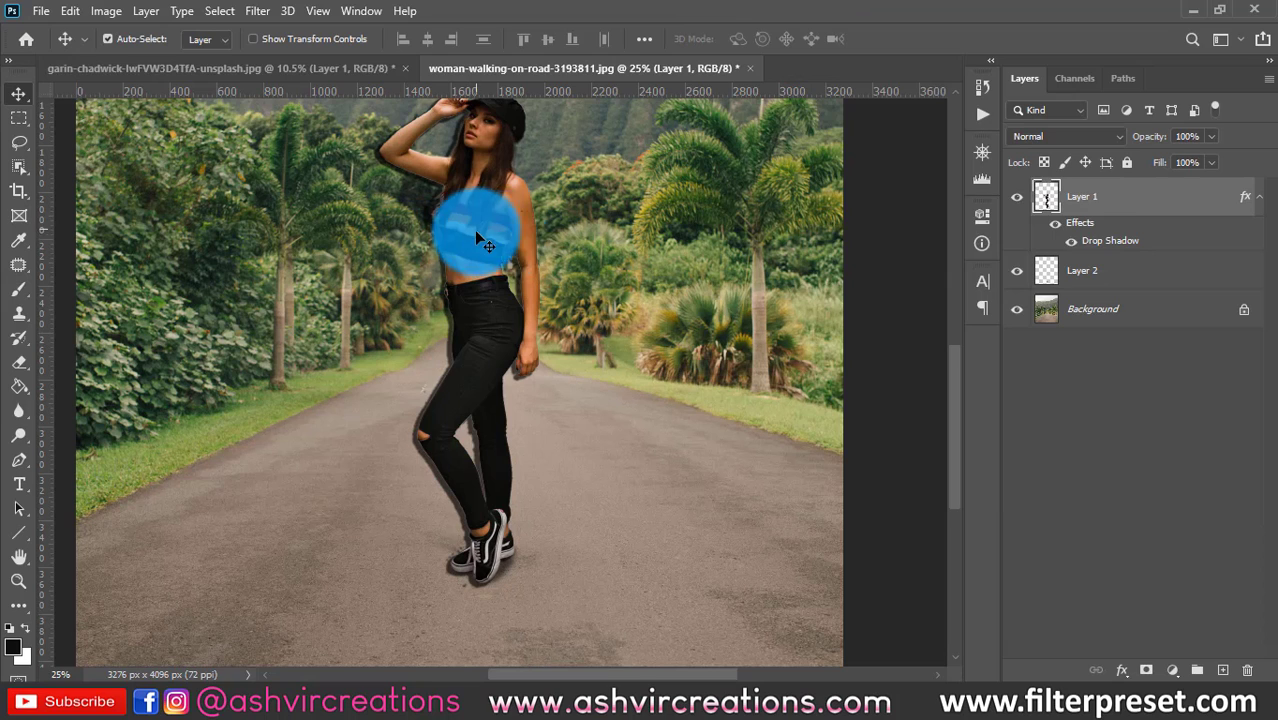
Set the woman's drop shadow to a 132° angle, 9 px size and 71% opacity
double_click(1018, 250)
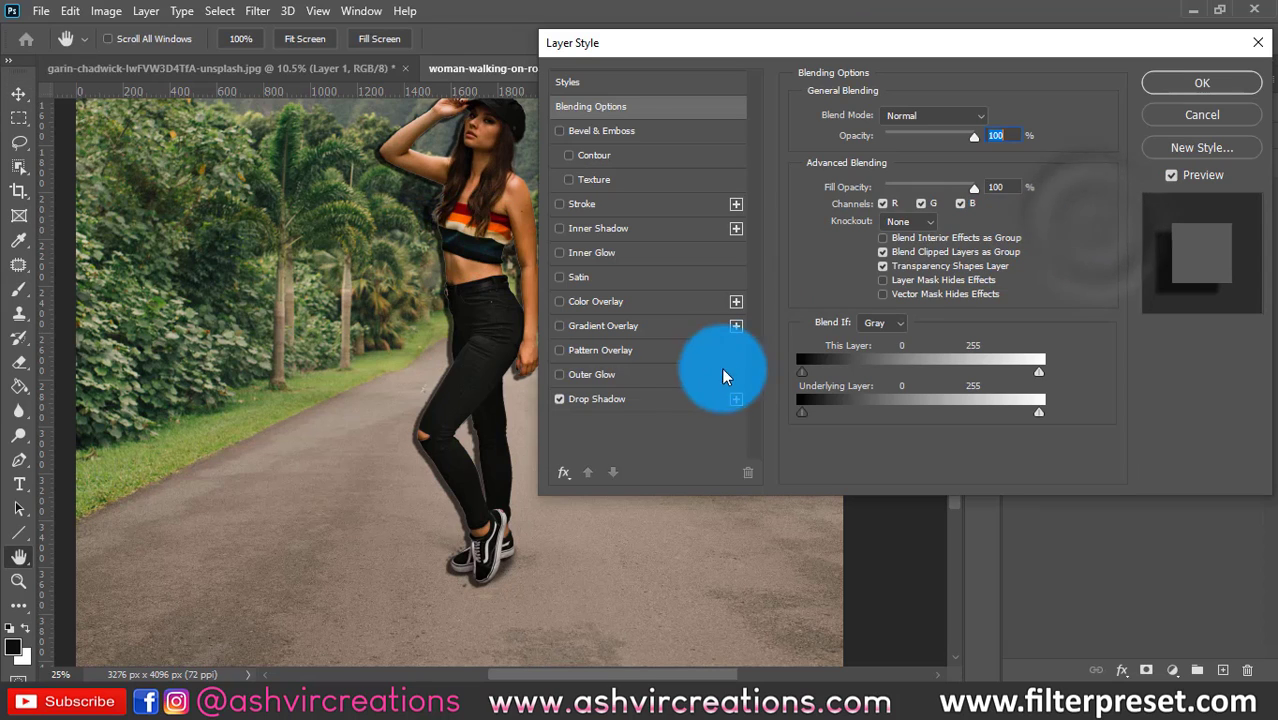
click(664, 396)
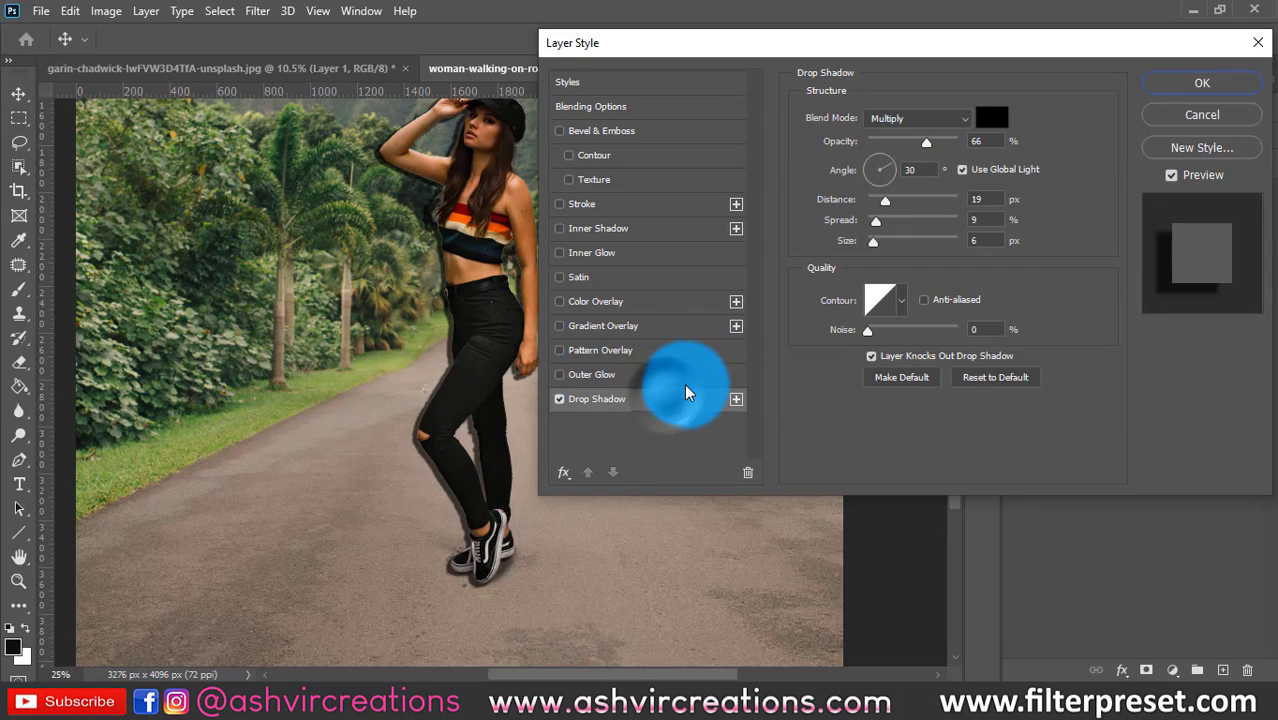
click(869, 159)
drag(858, 52, 970, 34)
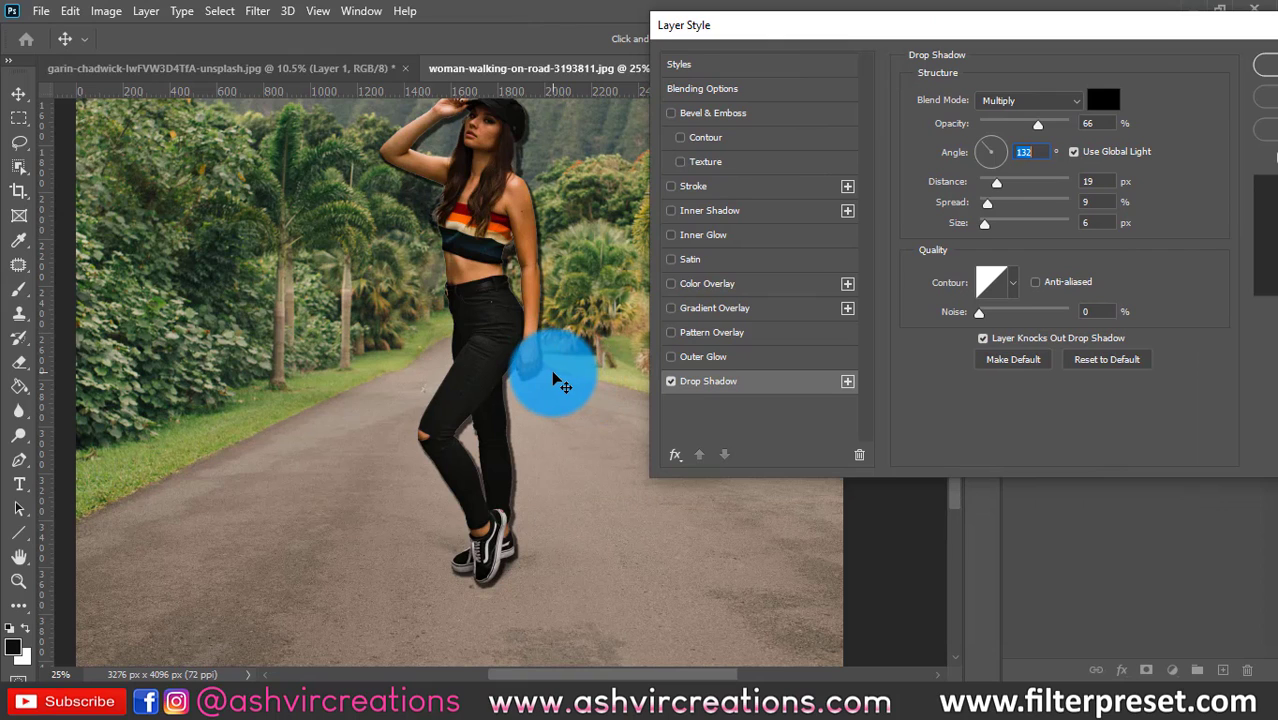
click(992, 220)
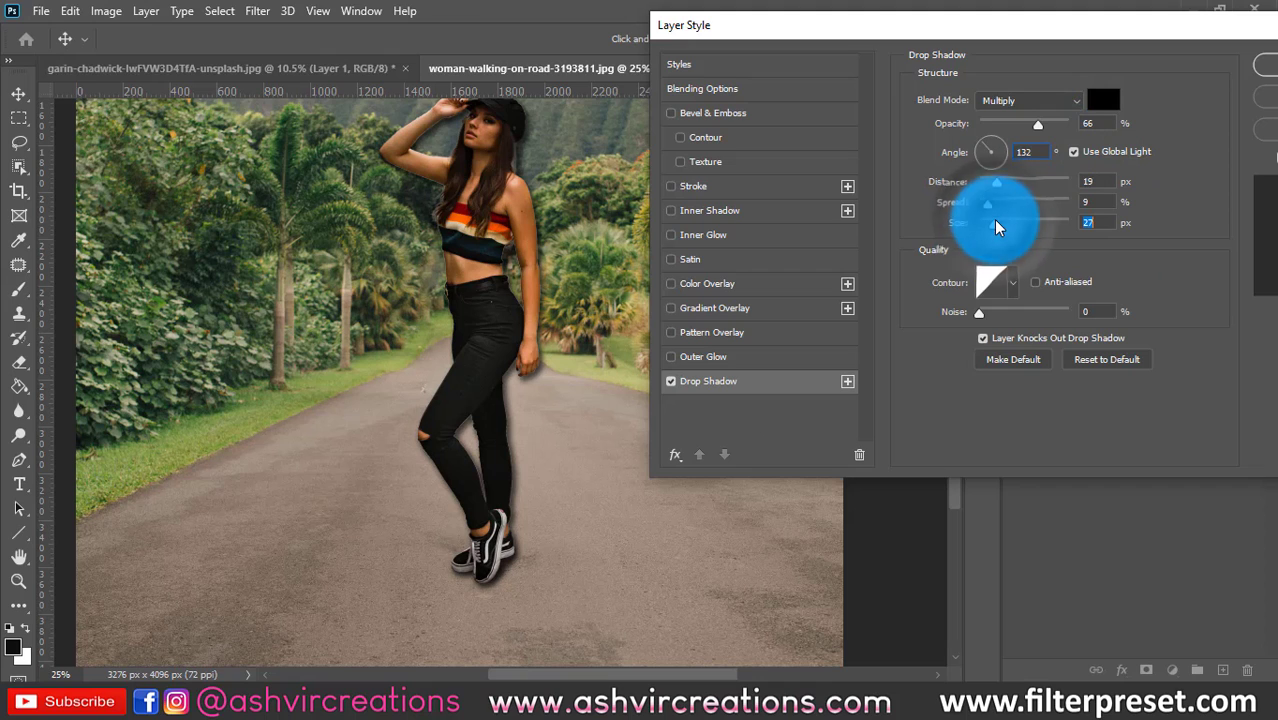
drag(991, 222, 985, 228)
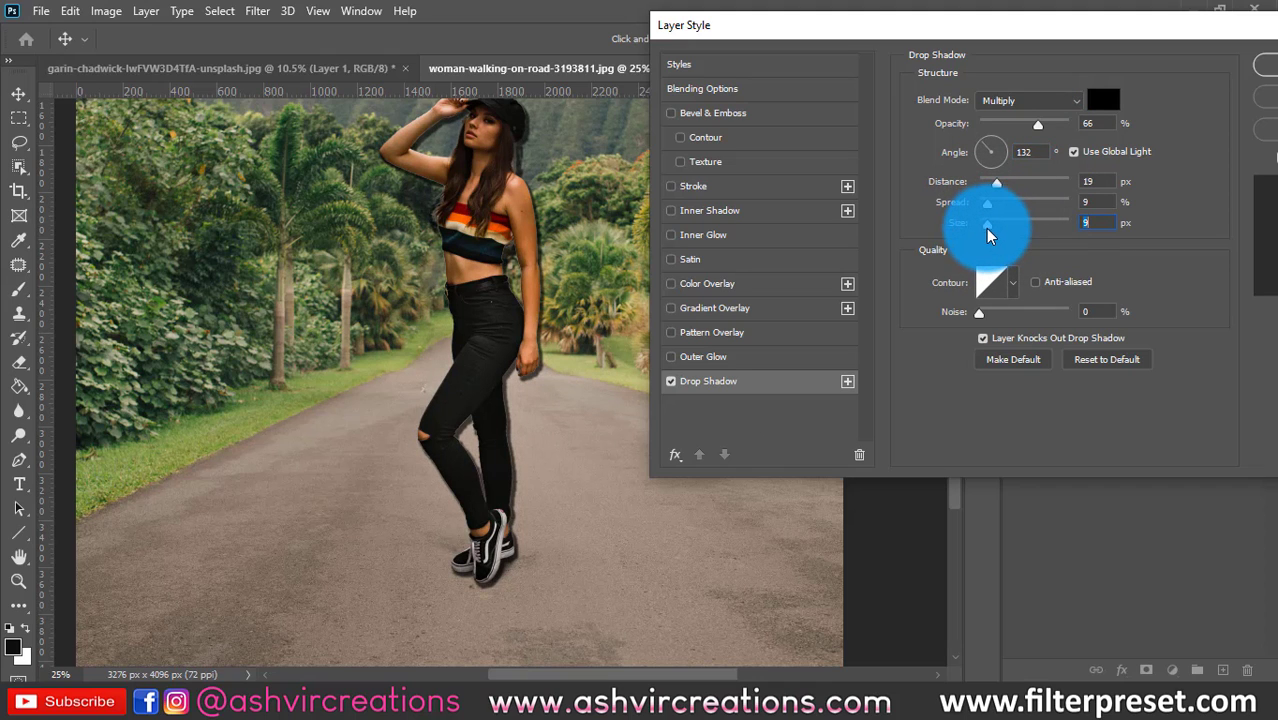
drag(1003, 125, 1044, 127)
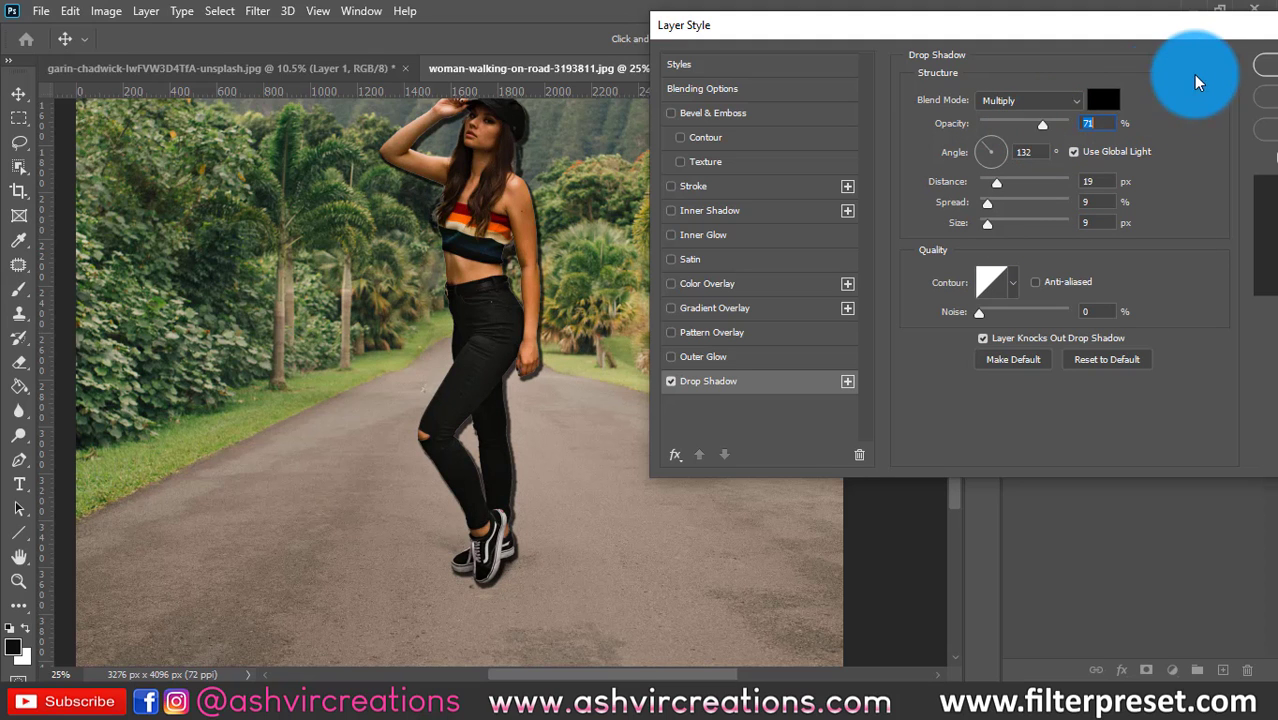
click(1268, 67)
Examine the drop shadow along the woman's arm, legs and shoes up close and in the whole image, comparing with the effect hidden
scroll(490, 350, up, 1)
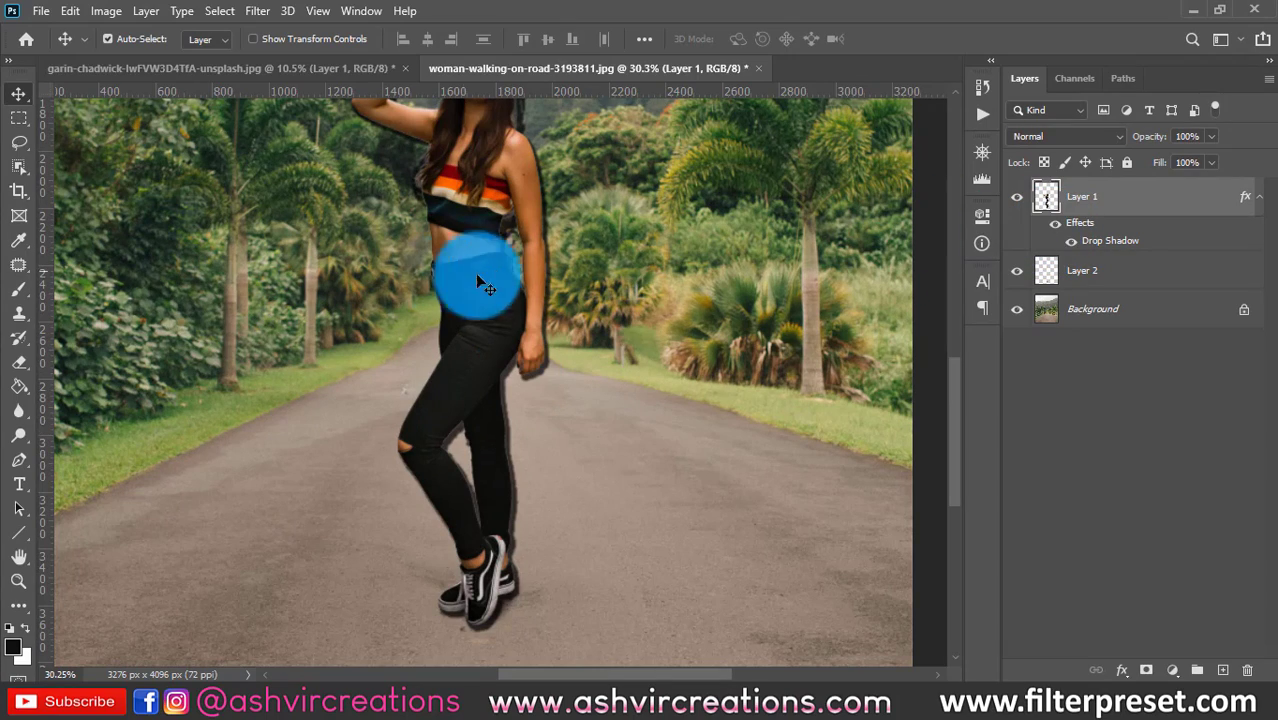
scroll(420, 285, up, 3)
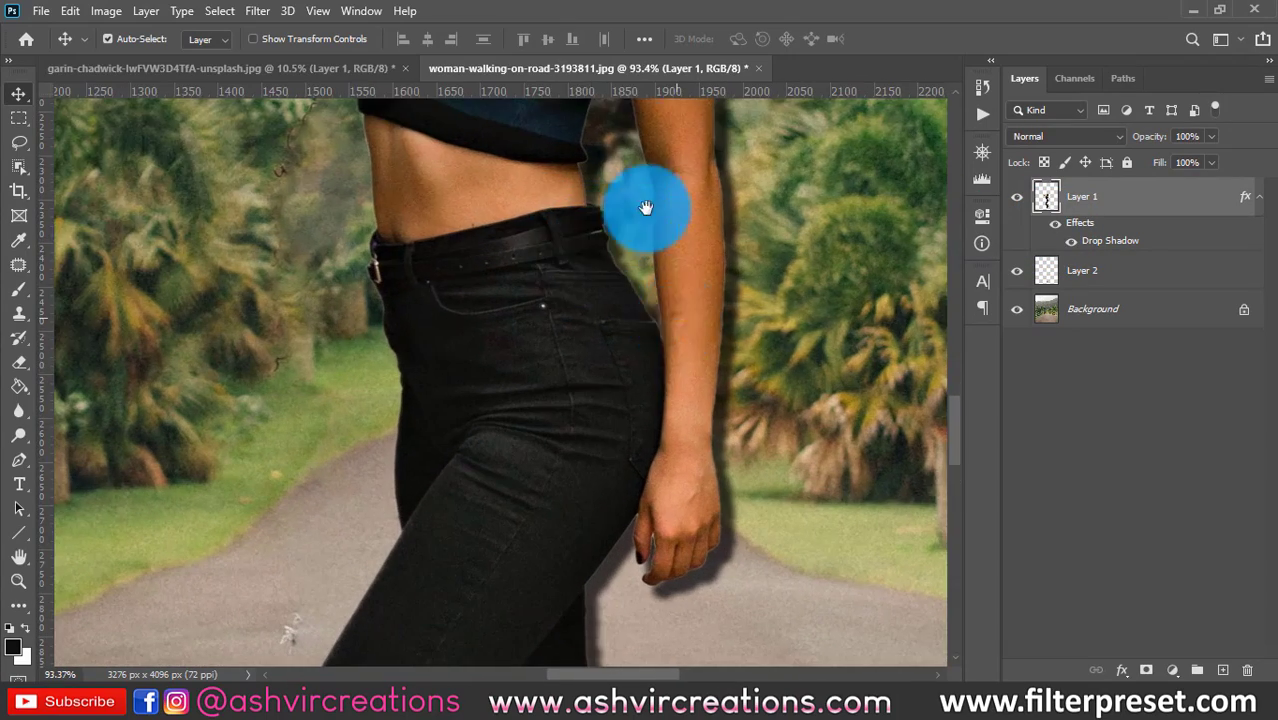
drag(685, 328, 640, 130)
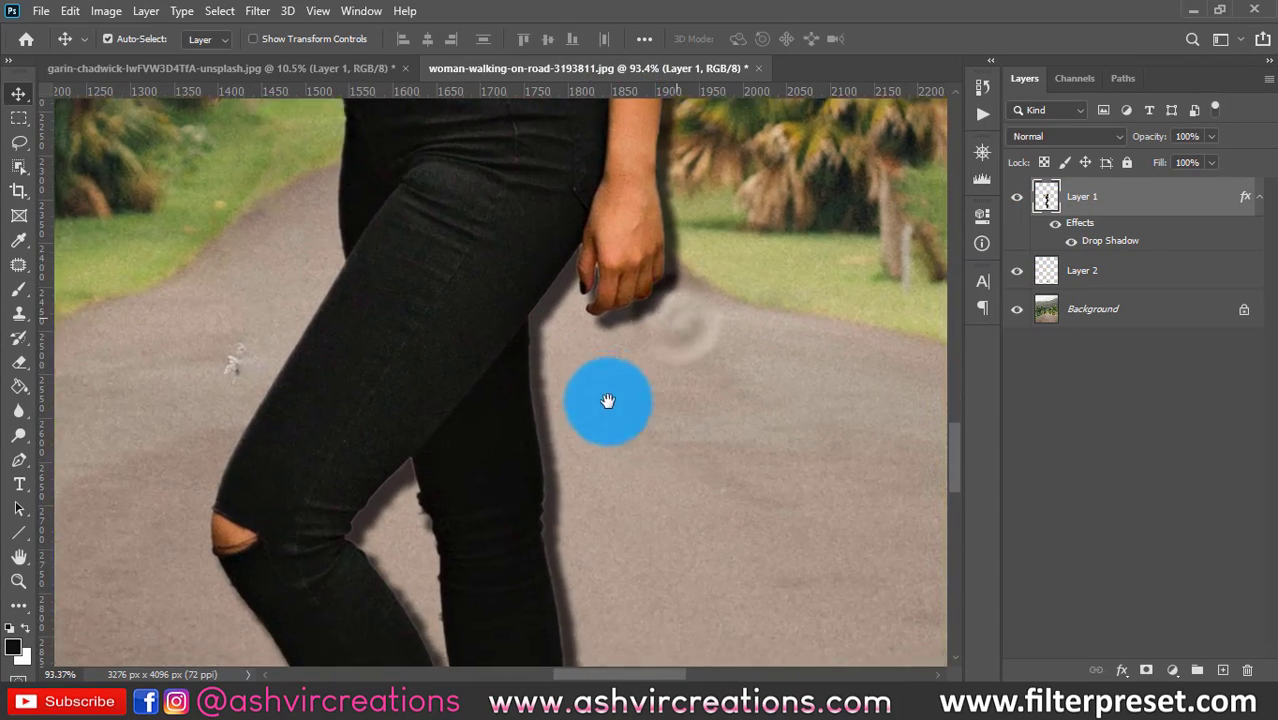
drag(597, 358, 568, 211)
drag(567, 400, 566, 303)
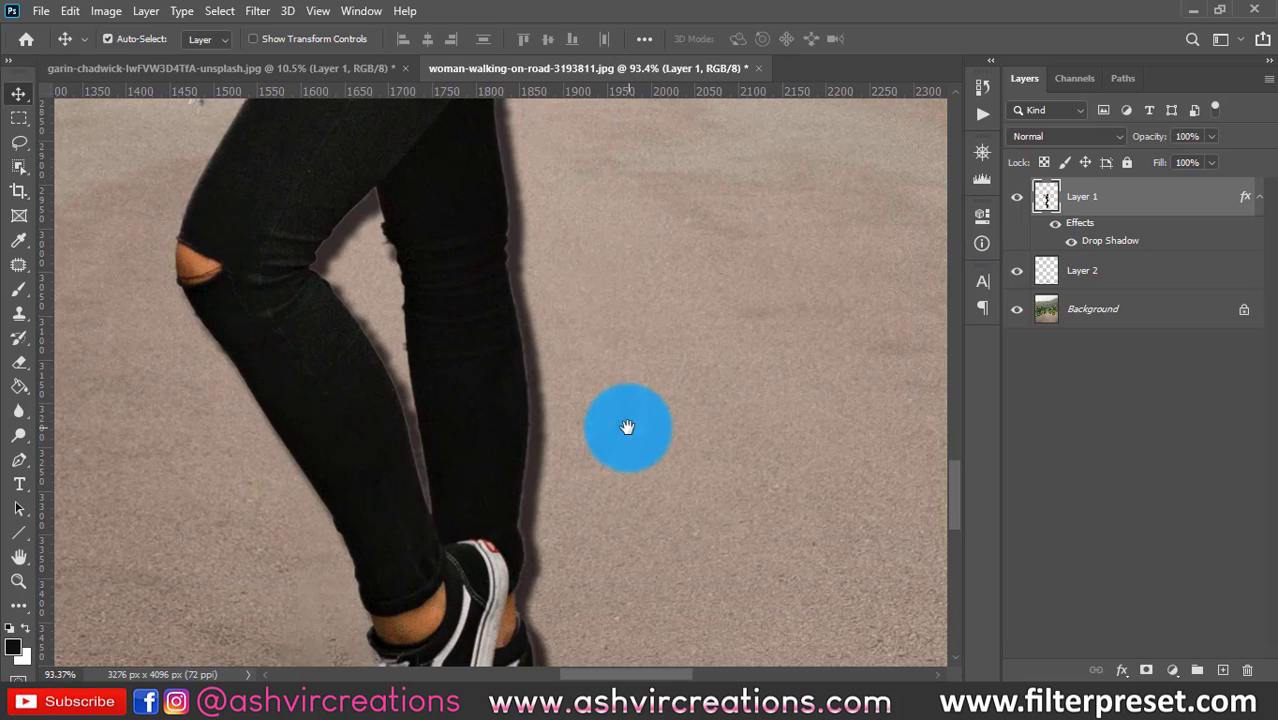
scroll(593, 271, down, 2)
drag(578, 286, 560, 340)
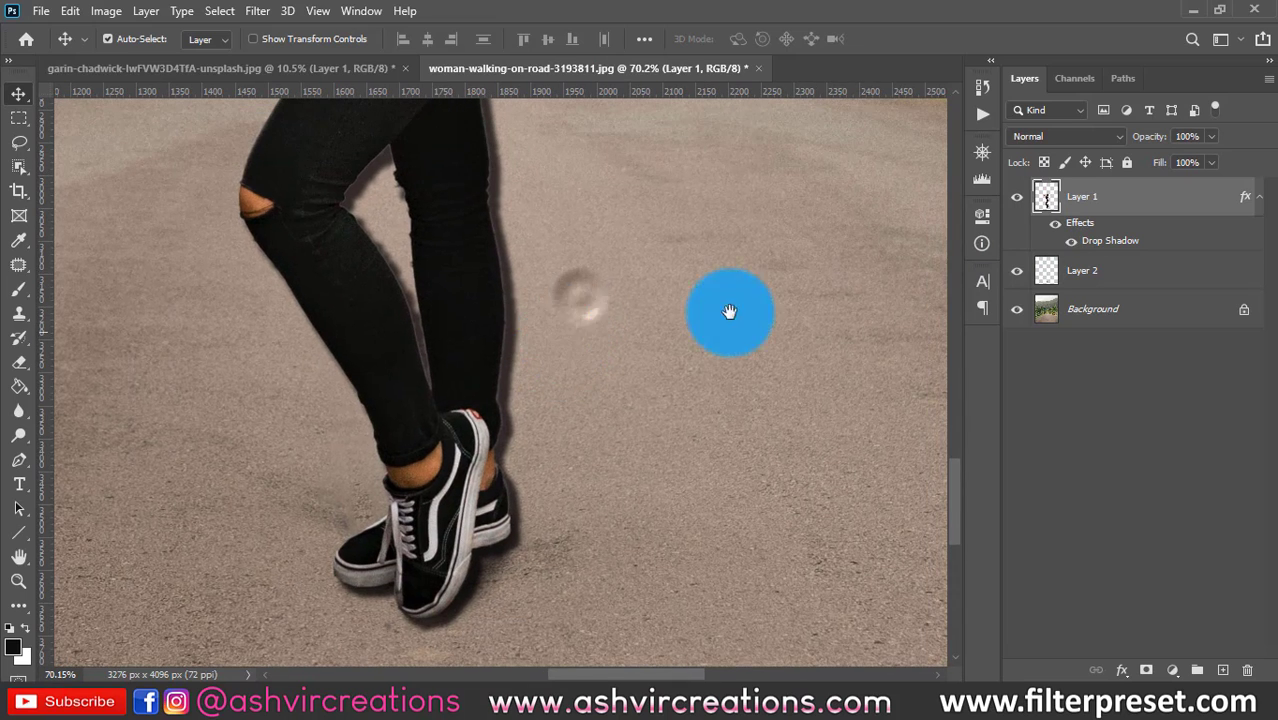
click(1053, 228)
click(1054, 228)
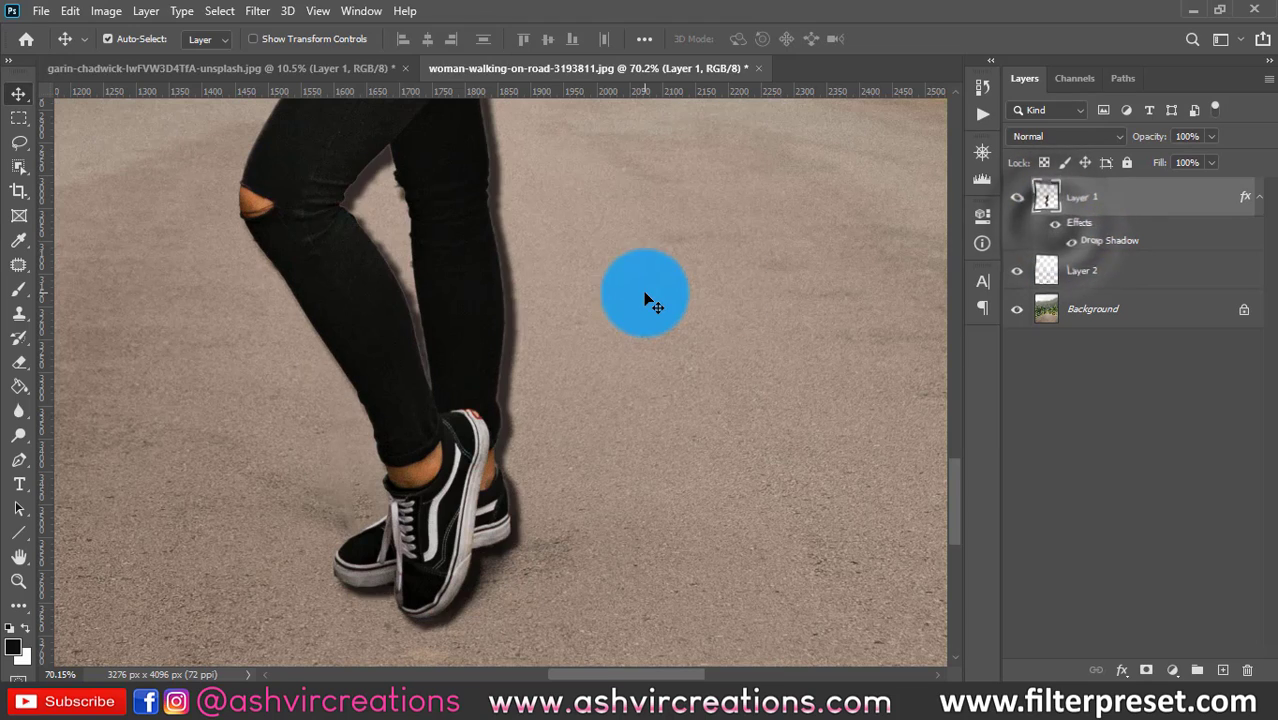
scroll(650, 297, down, 5)
scroll(607, 286, down, 3)
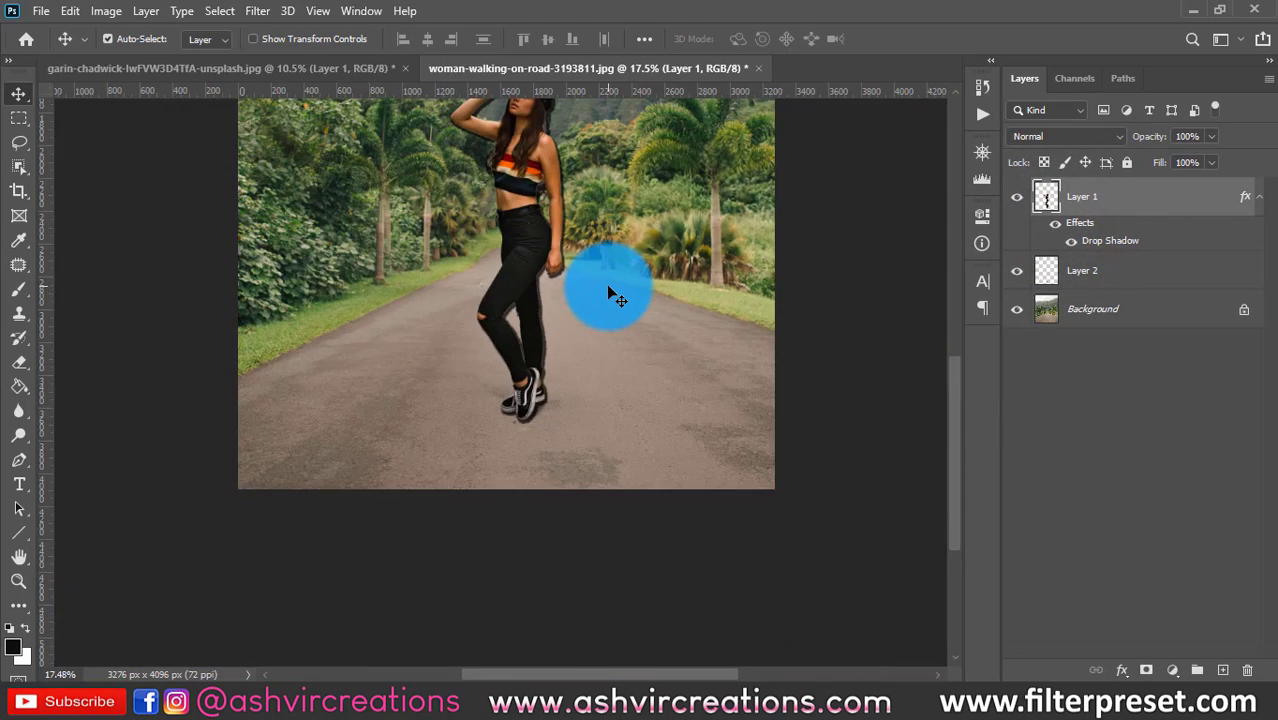
scroll(607, 288, down, 2)
scroll(541, 420, up, 4)
drag(587, 414, 555, 221)
scroll(518, 289, up, 5)
drag(584, 321, 571, 246)
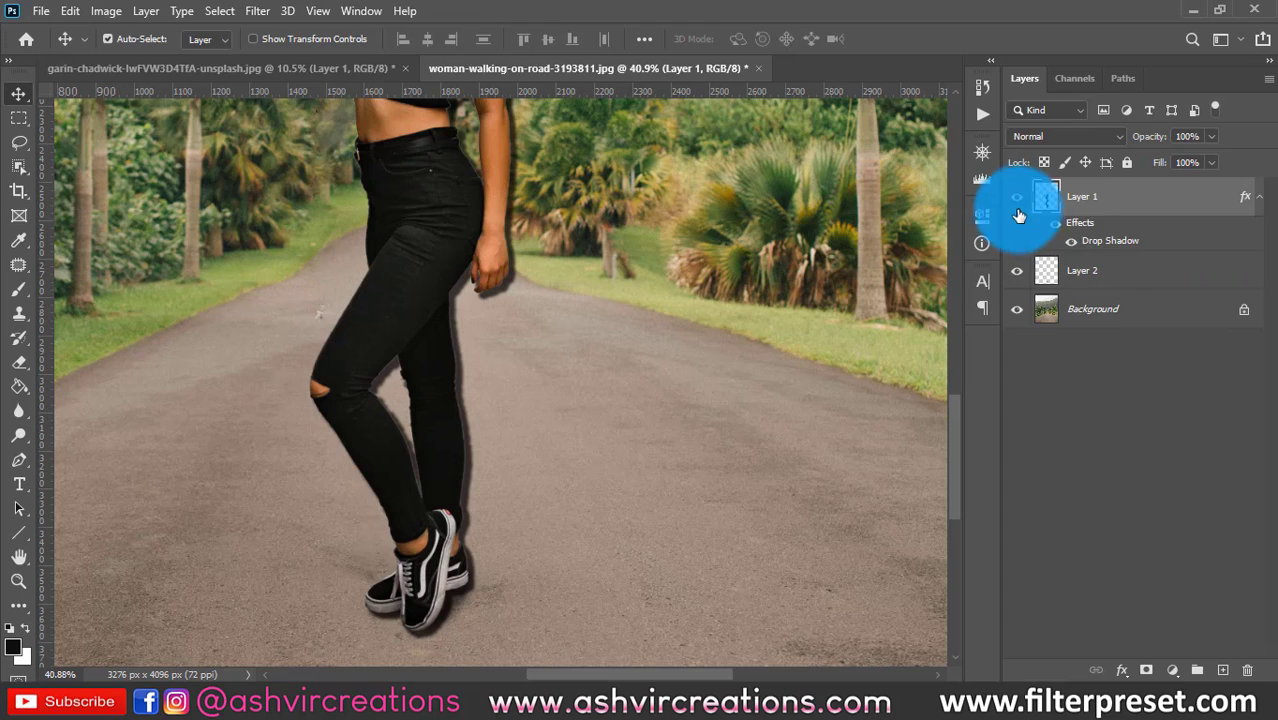
Convert Layer 1's drop shadow effect into its own separate layer and check it by toggling its visibility
right_click(1085, 231)
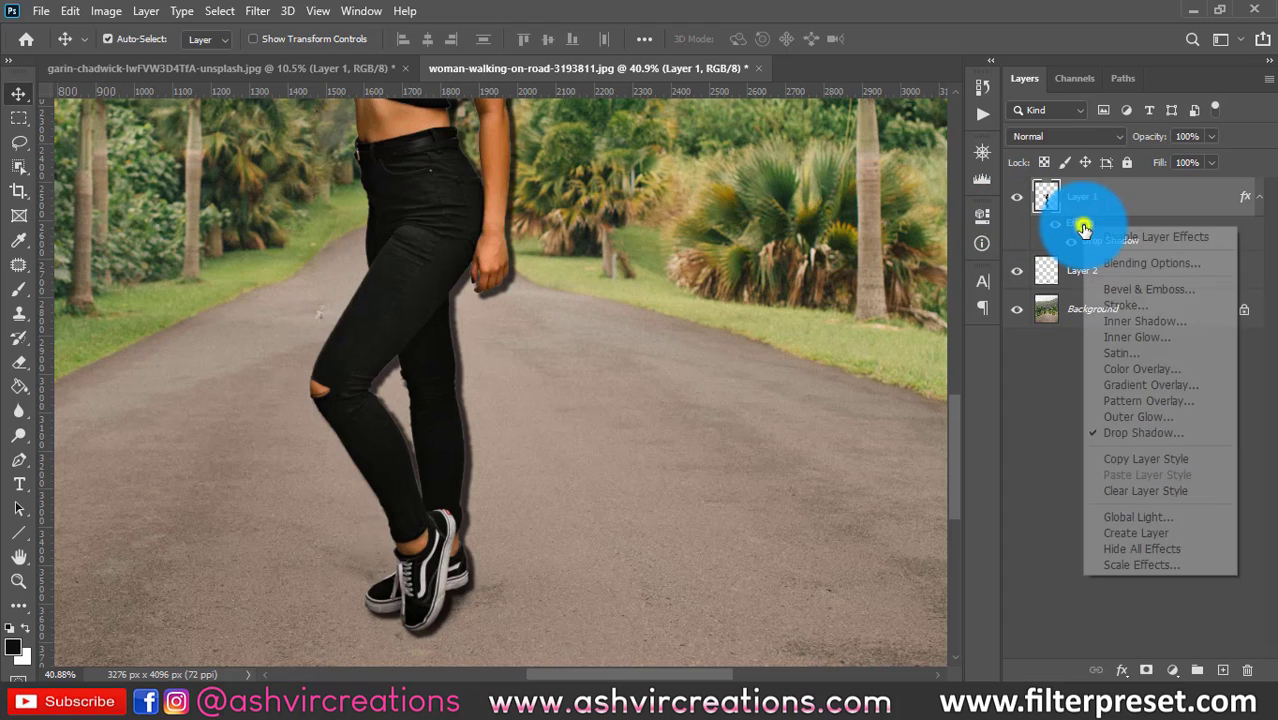
click(1121, 533)
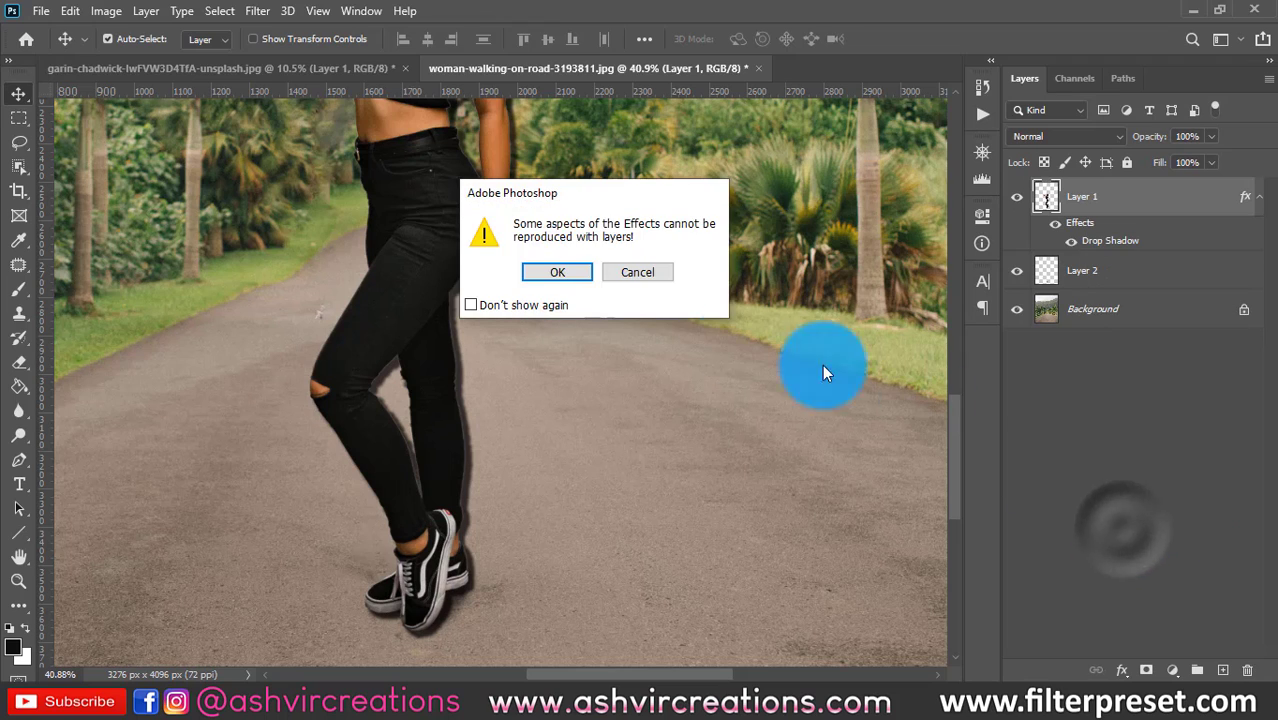
click(569, 272)
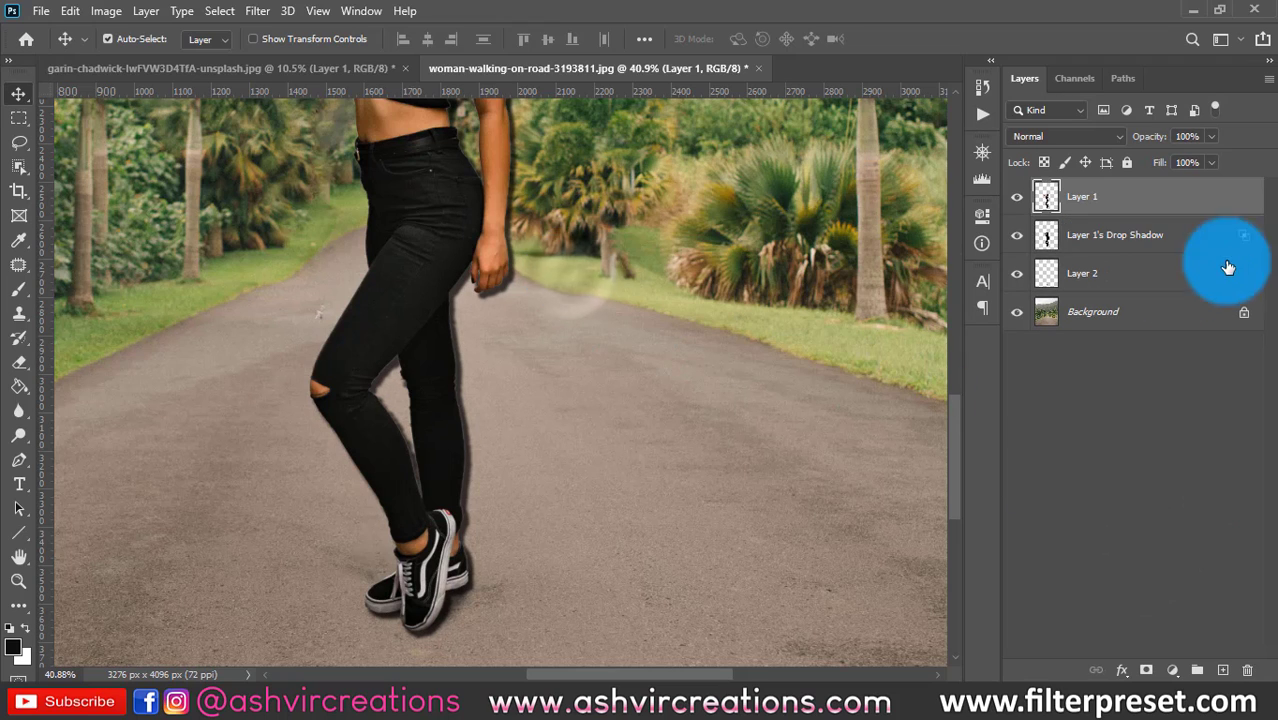
click(1020, 236)
click(1020, 236)
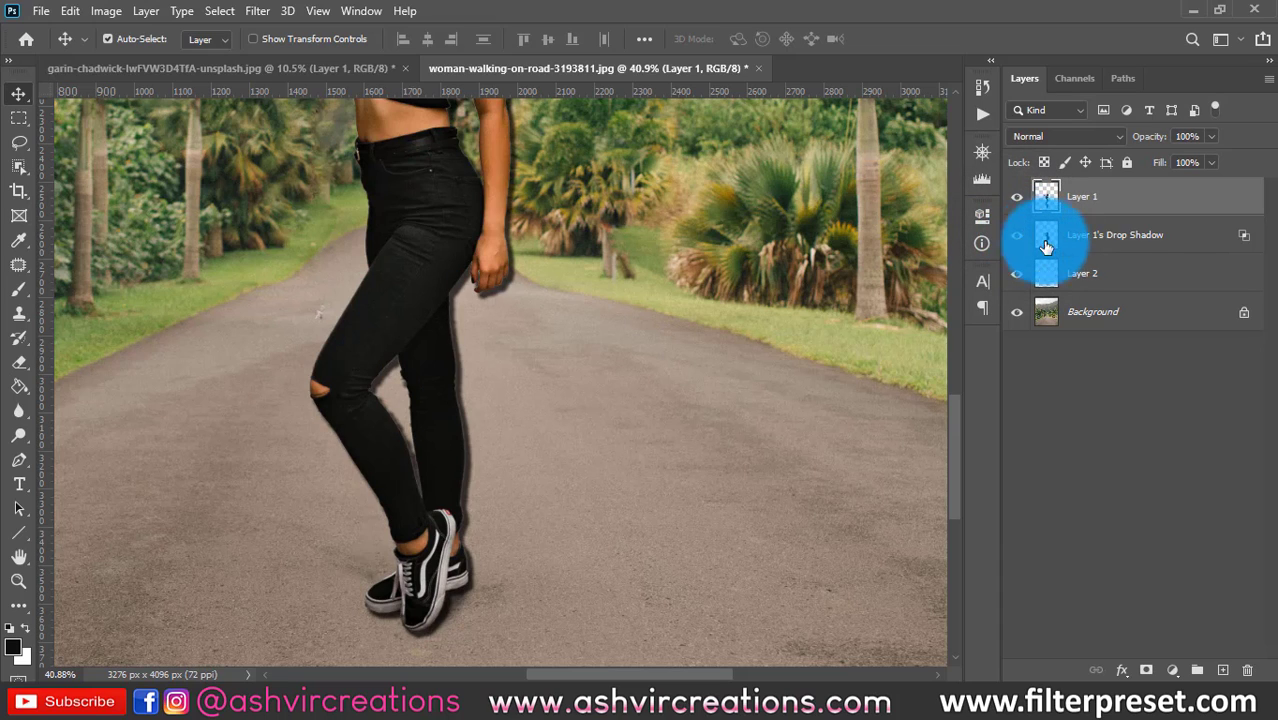
Free-transform the separated drop shadow layer, rotating it to about 64° and scaling it to about 52% beside the shoes on the road
click(1081, 240)
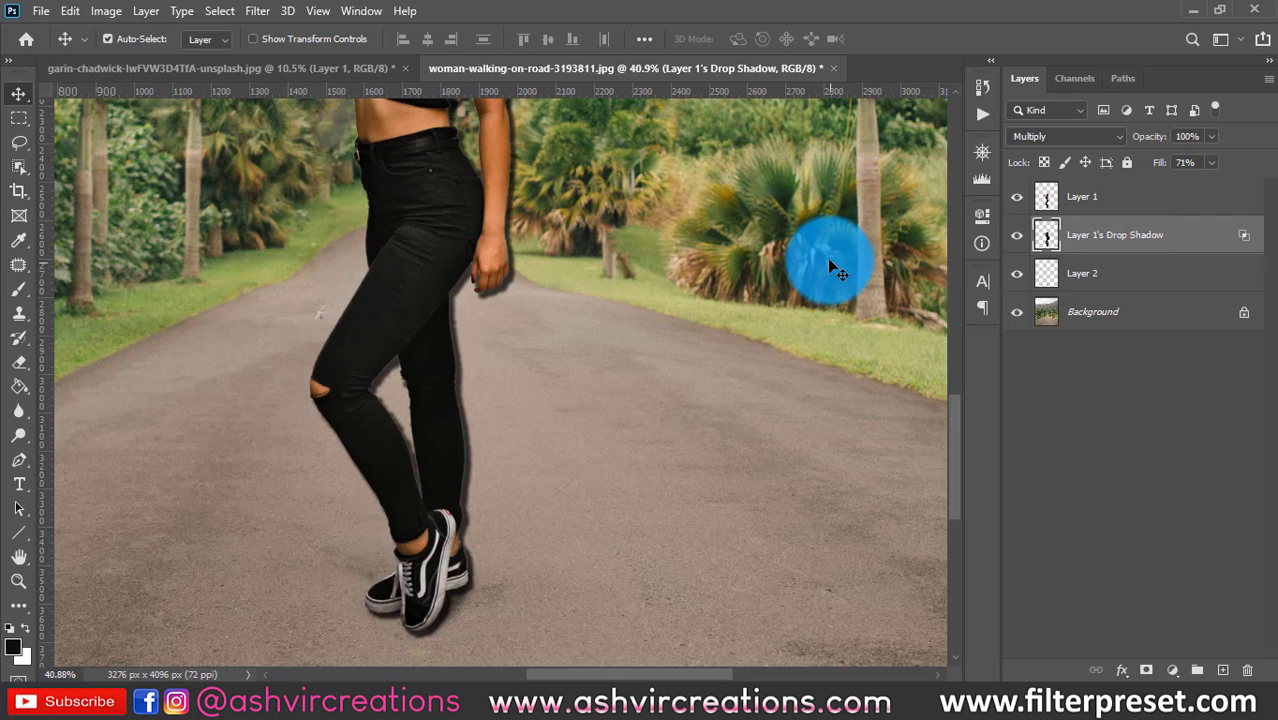
right_click(1192, 237)
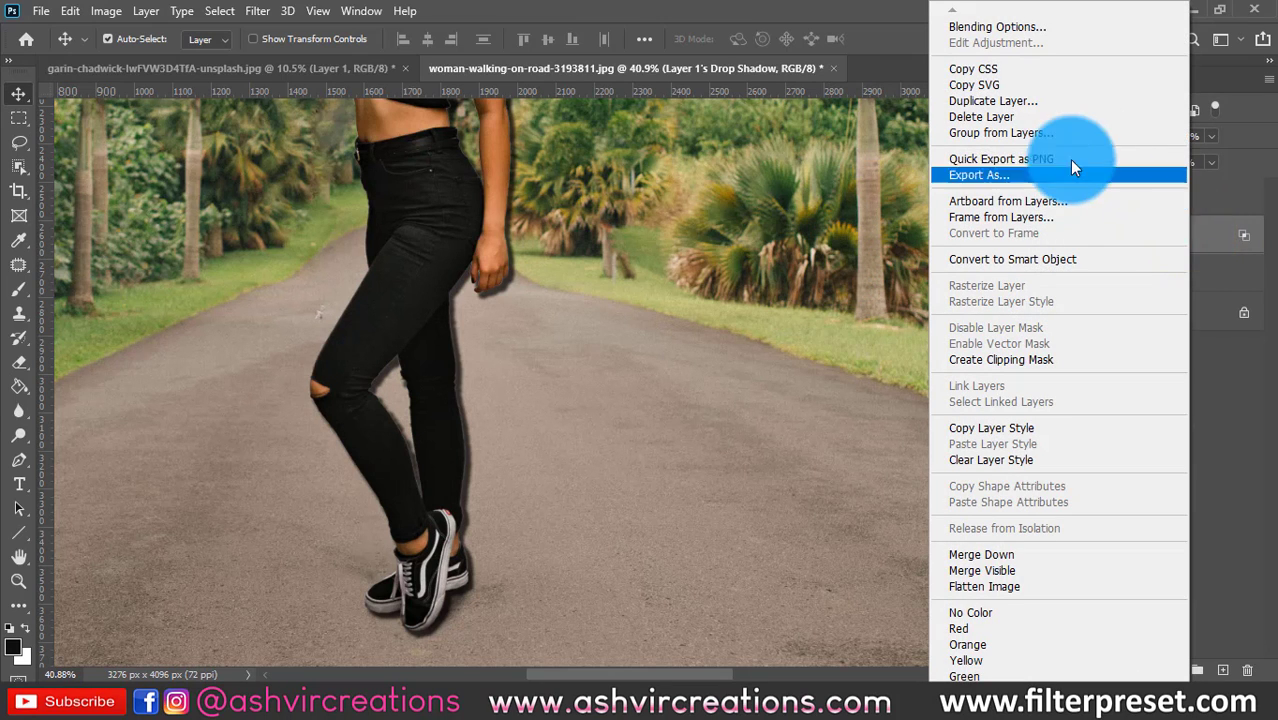
click(1228, 245)
key(ctrl+t)
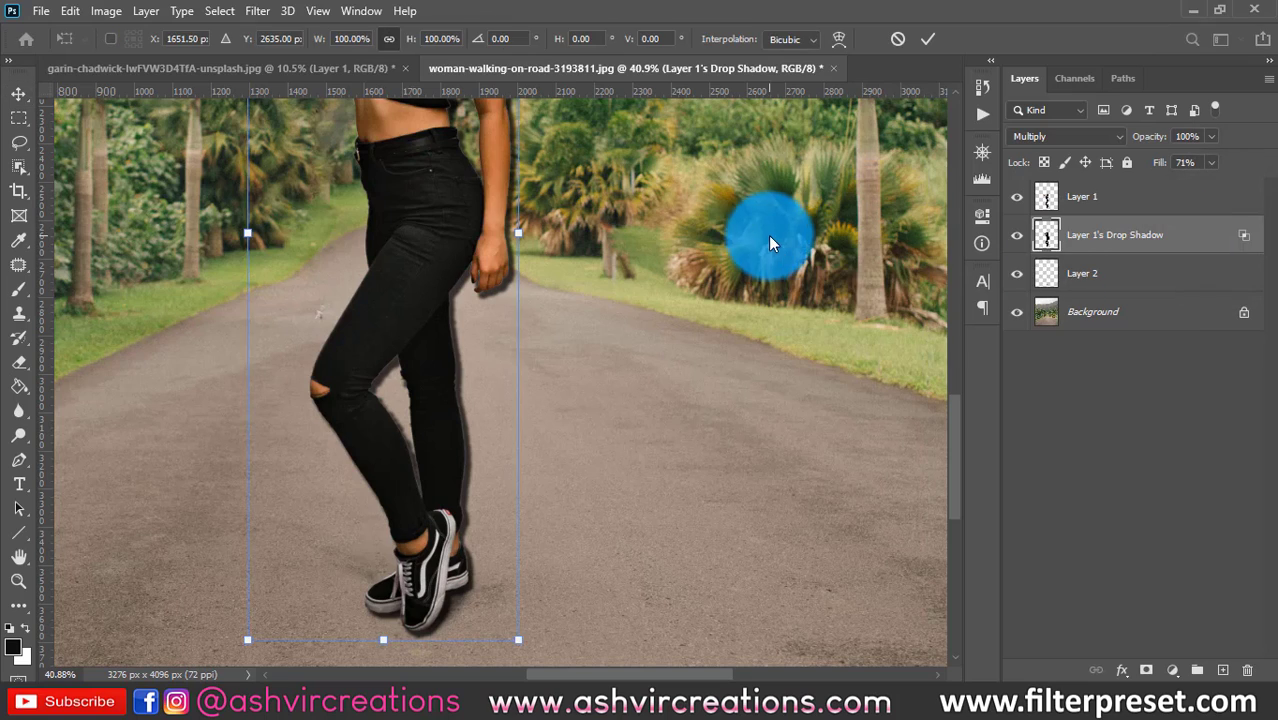
scroll(718, 245, down, 5)
drag(739, 201, 709, 413)
drag(602, 259, 759, 316)
drag(893, 193, 740, 290)
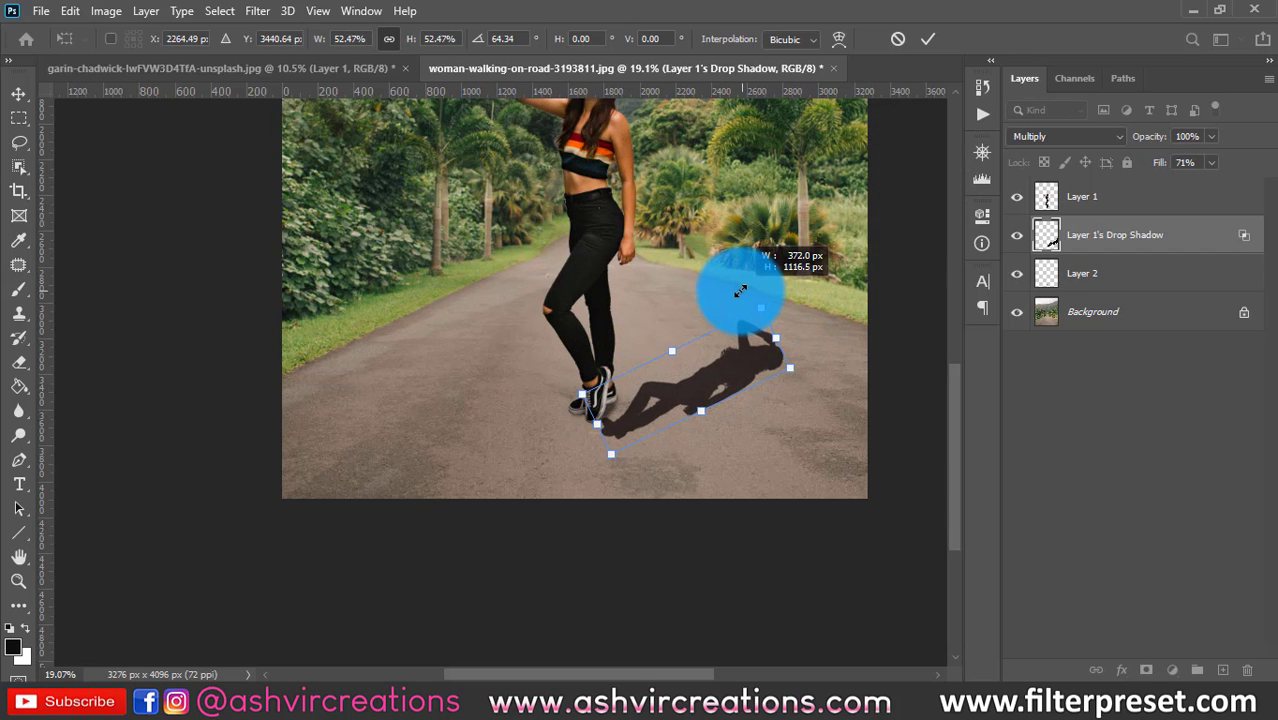
Rotate the shadow further to about 82° so it lies nearly flat across the road
scroll(764, 280, up, 4)
drag(785, 245, 648, 177)
scroll(678, 265, down, 3)
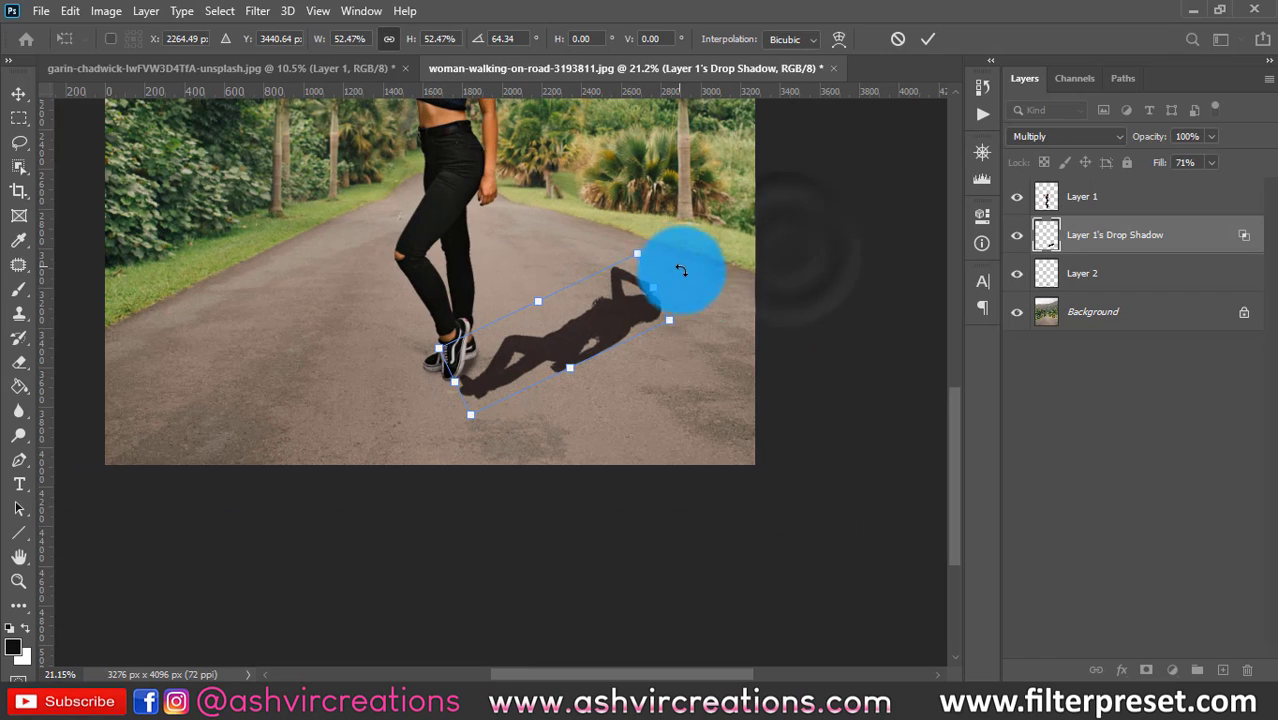
drag(732, 327, 736, 385)
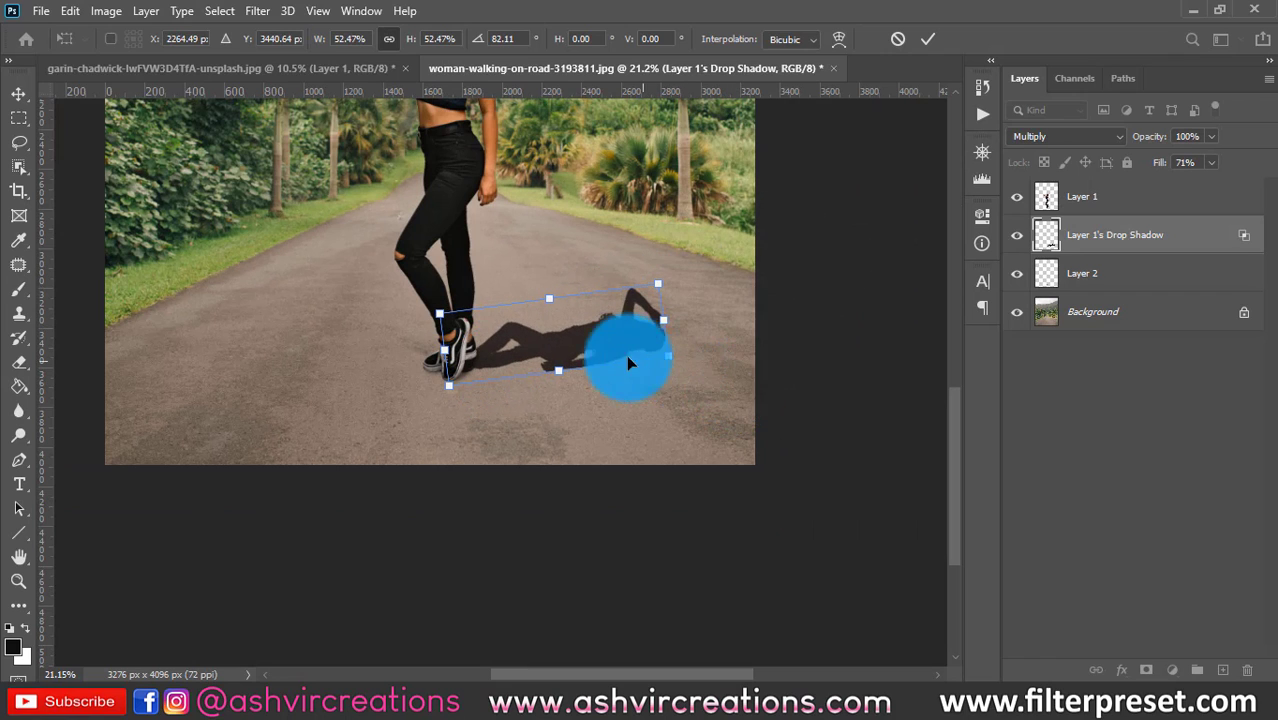
Enlarge the shadow to about 63% and position its feet against the soles of the woman's shoes
scroll(580, 358, up, 4)
drag(580, 362, 836, 395)
drag(628, 352, 605, 319)
scroll(437, 317, up, 5)
drag(453, 317, 482, 326)
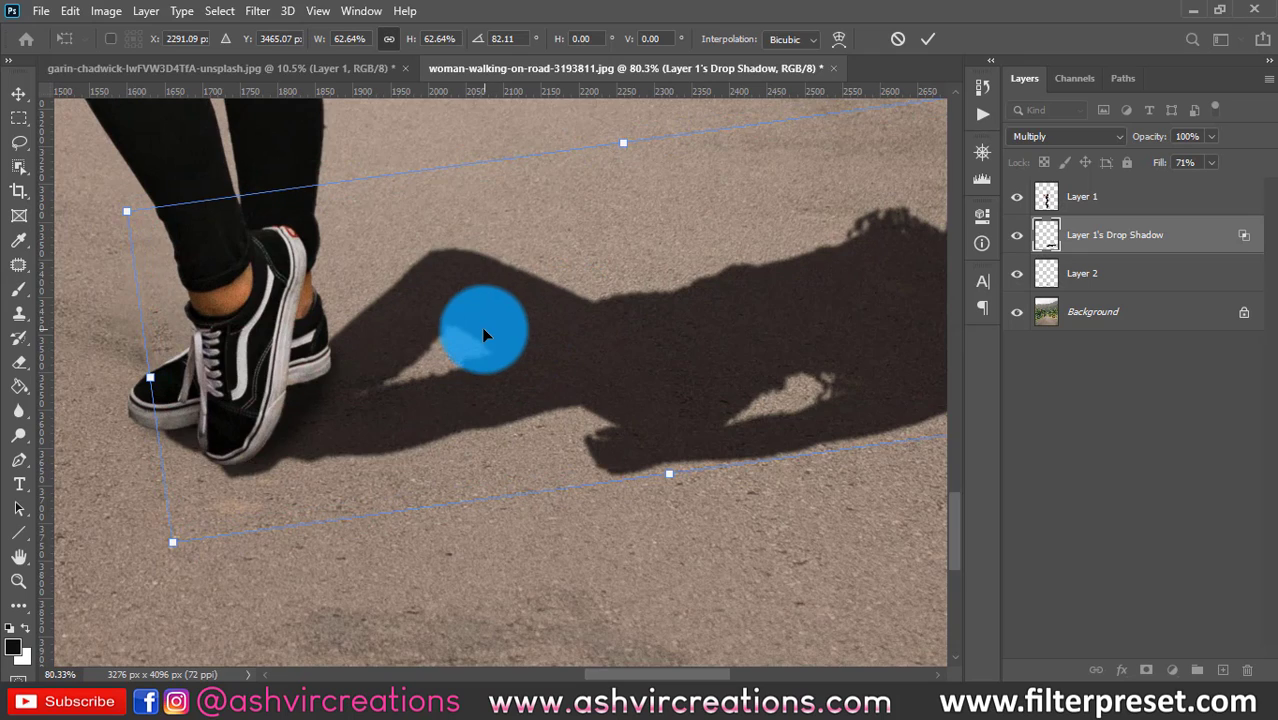
Rotate the shadow to about 84°, nudge it slightly downward under the shoes and apply the transform
scroll(482, 326, down, 5)
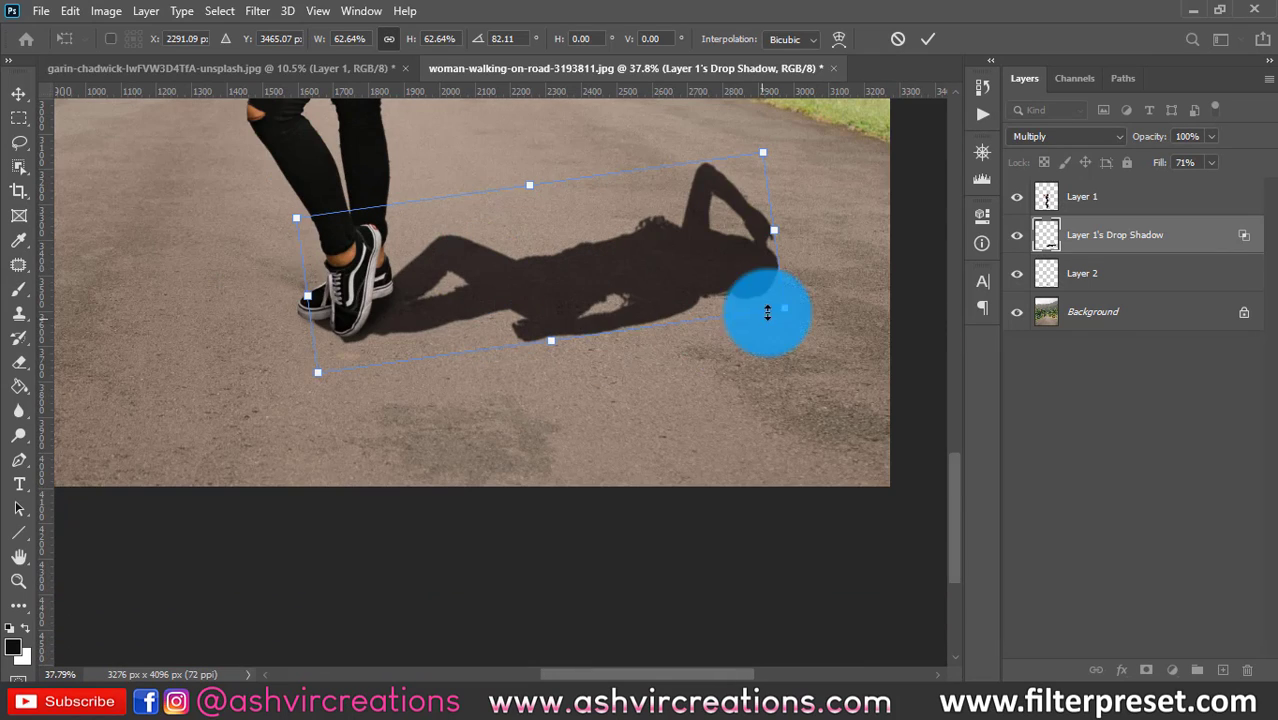
drag(846, 300, 838, 304)
click(575, 250)
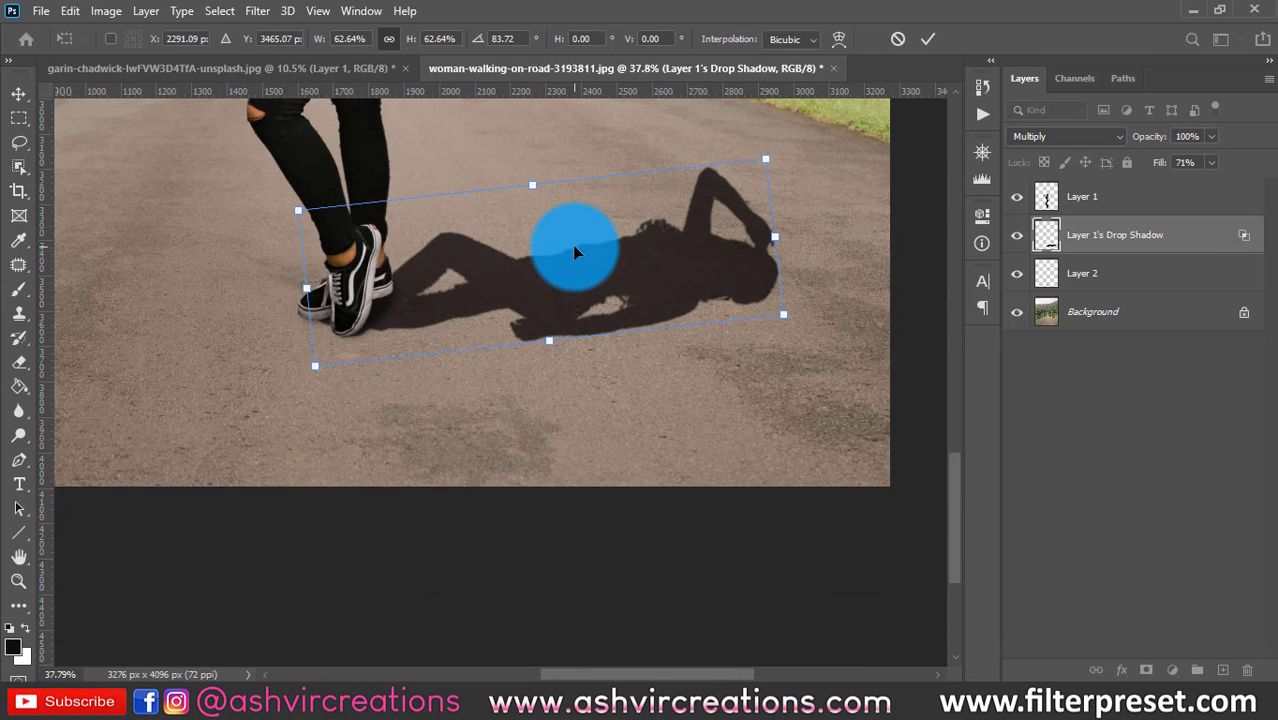
key(shift+Down)
key(shift+Down)
key(shift+Up)
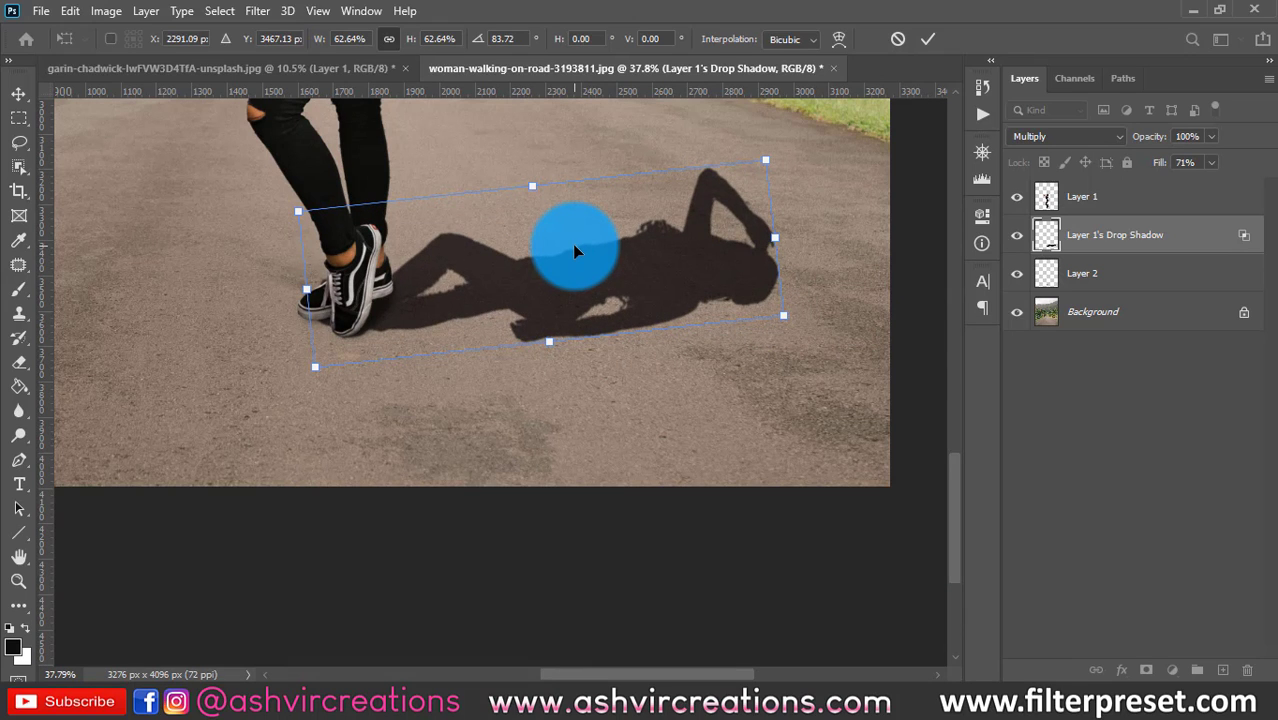
key(Return)
scroll(640, 284, down, 5)
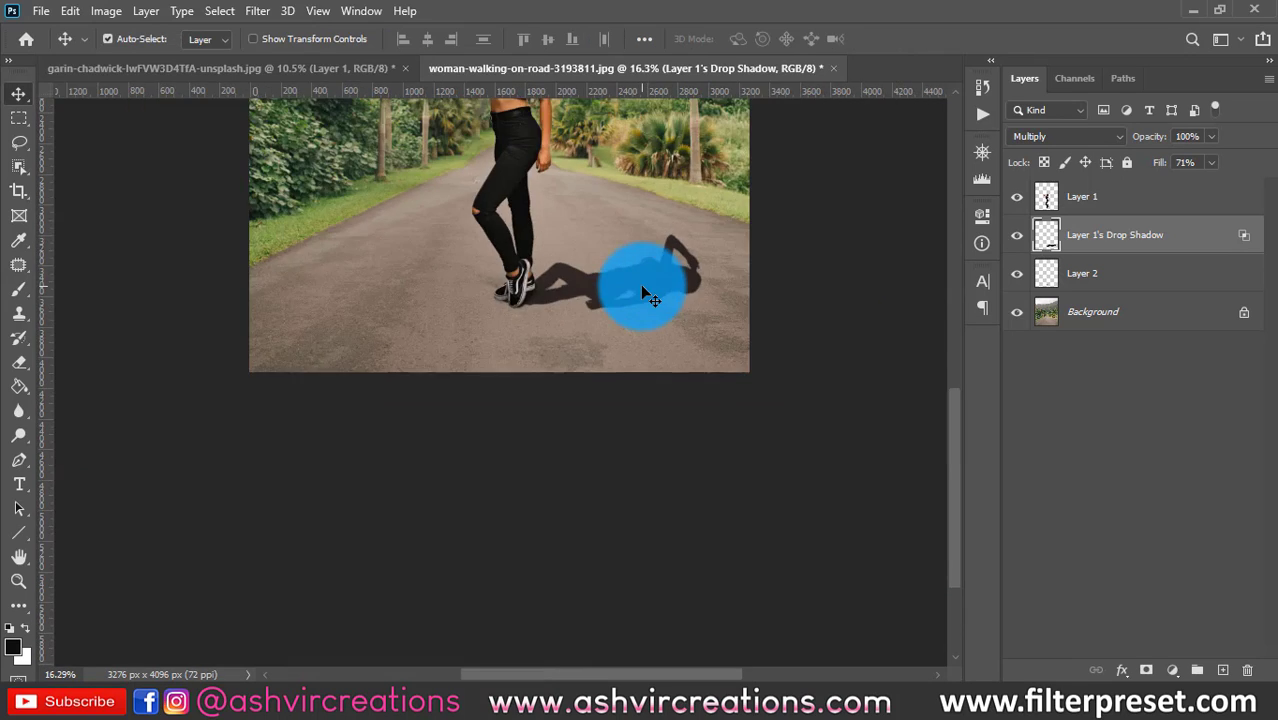
scroll(565, 420, up, 4)
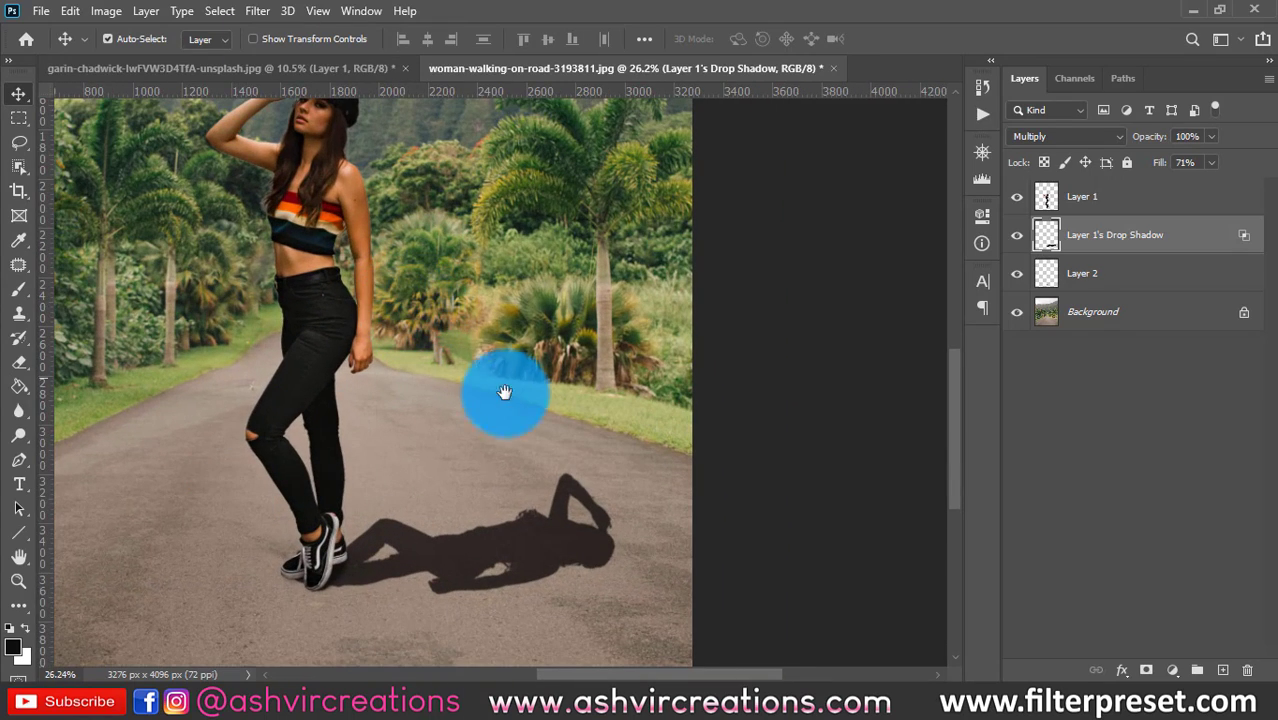
Free-transform the drop shadow layer again, rotating it to about -30° and scaling it to about 77% wide by 75% high
scroll(441, 416, up, 2)
drag(484, 467, 494, 397)
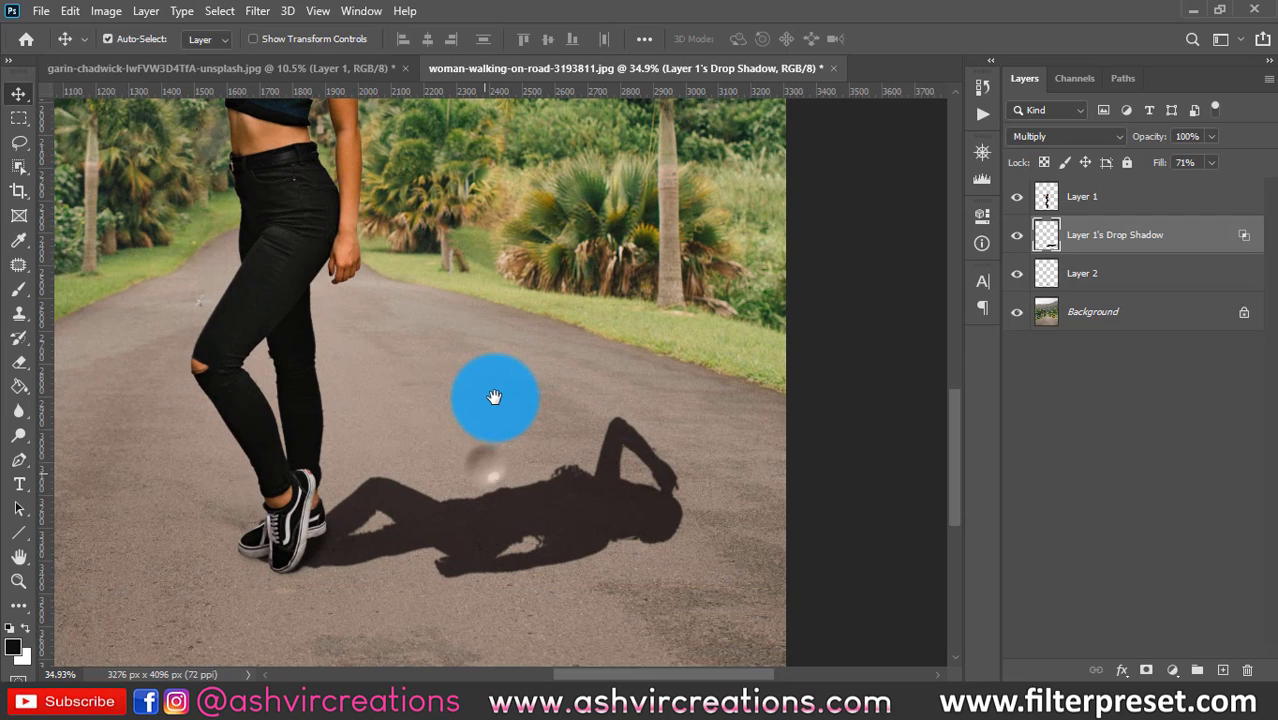
key(ctrl+t)
drag(734, 391, 705, 319)
drag(655, 362, 518, 405)
scroll(514, 405, up, 3)
drag(785, 462, 759, 417)
scroll(528, 483, up, 1)
Position the shadow's feet against the soles of the woman's shoes and apply the transform
drag(419, 416, 546, 350)
drag(412, 390, 404, 392)
scroll(285, 437, up, 3)
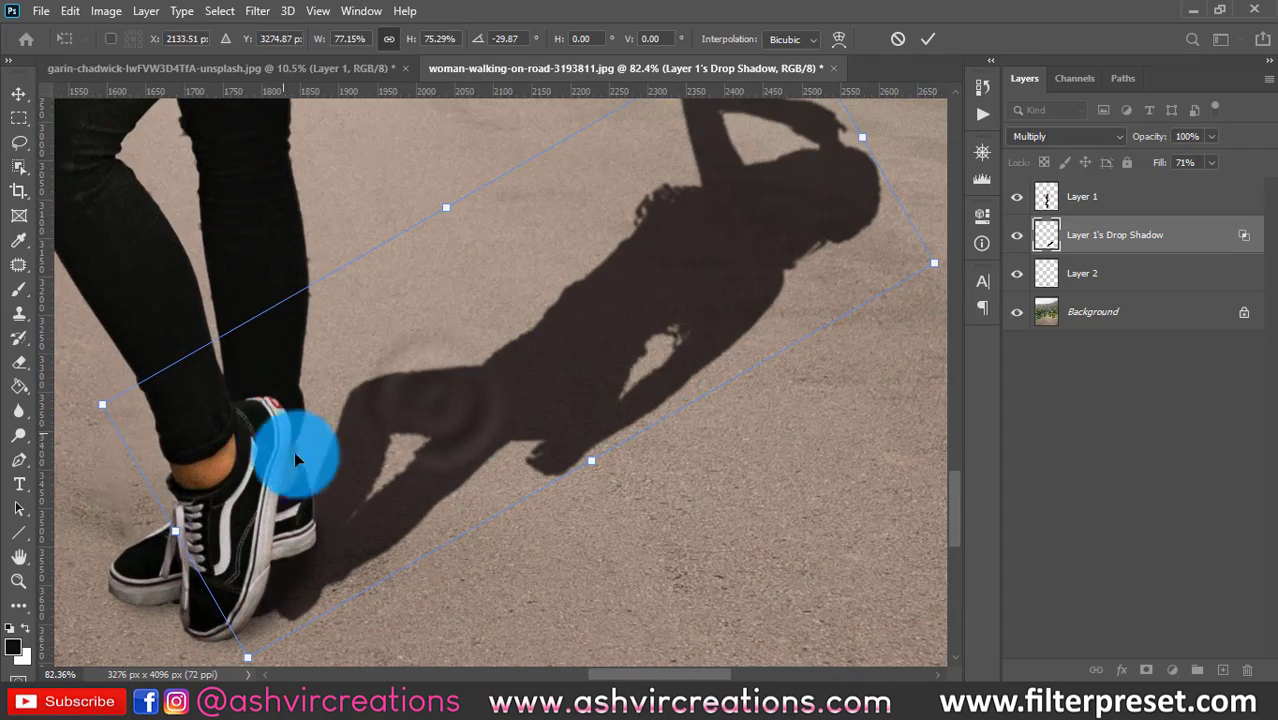
drag(352, 487, 305, 486)
key(Return)
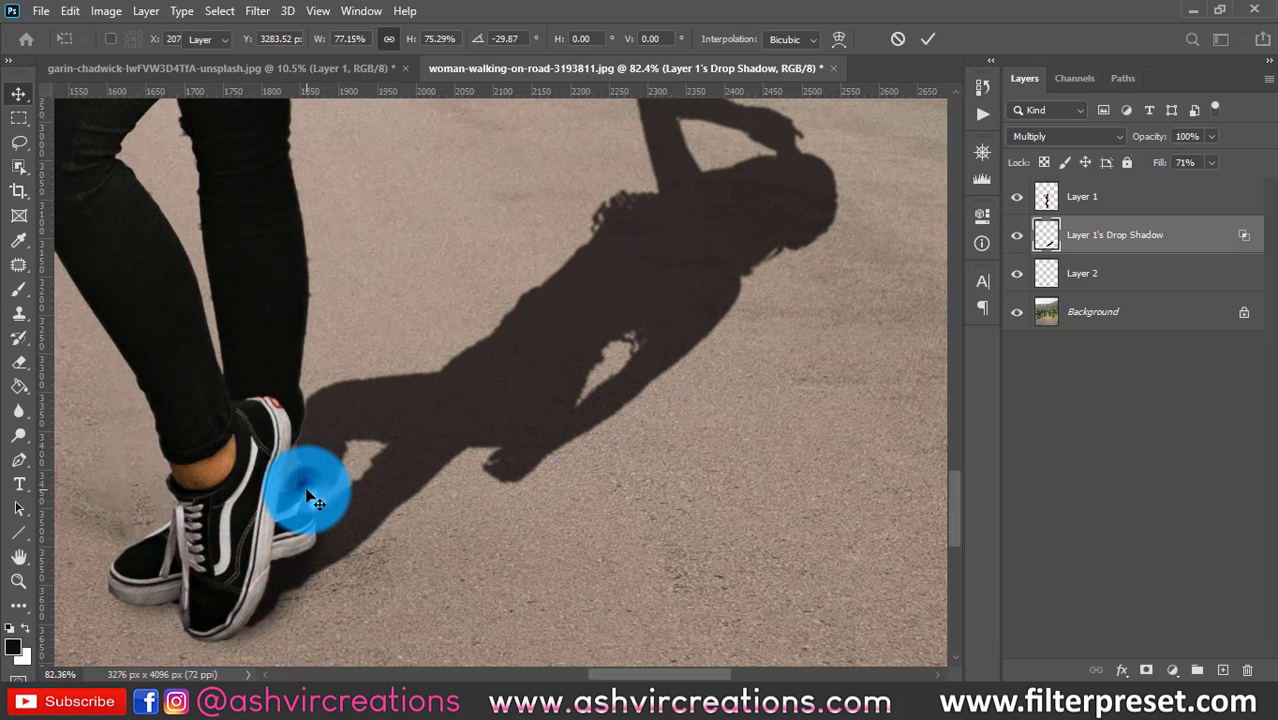
Soften the cast shadow with a 9.6-pixel Gaussian Blur and lower its layer opacity to 58%
key(ctrl+0)
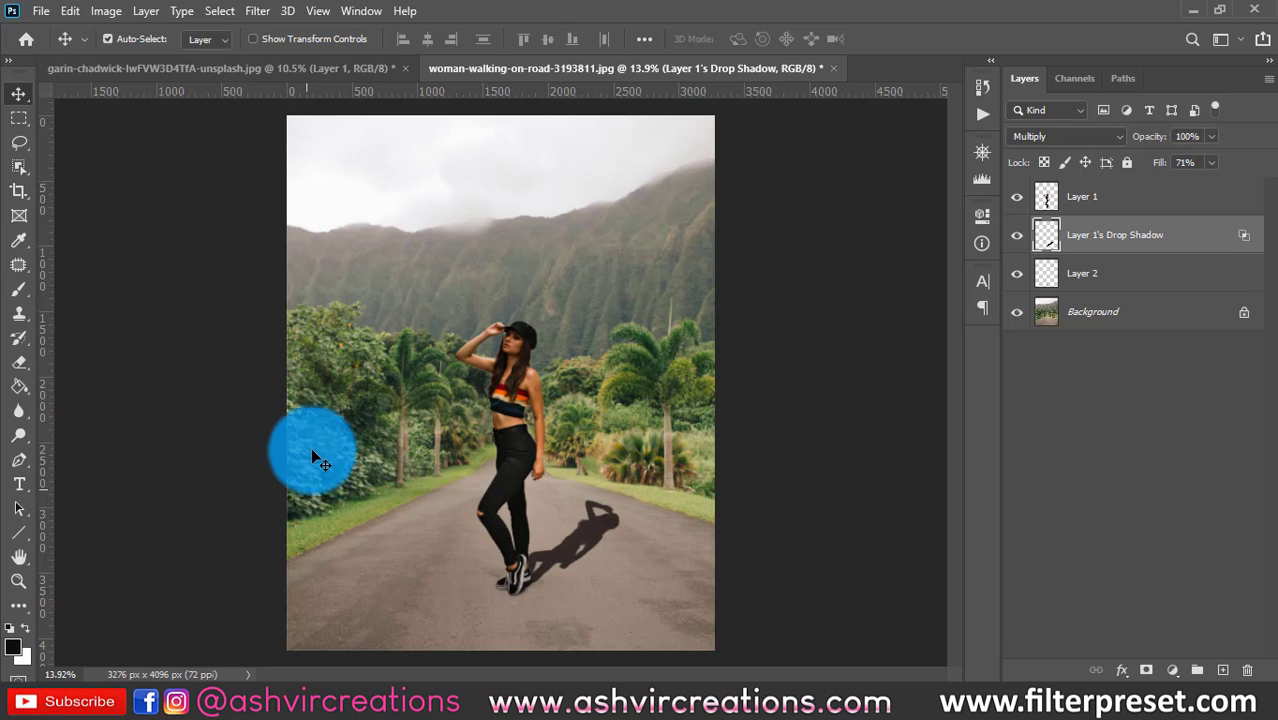
scroll(367, 493, up, 3)
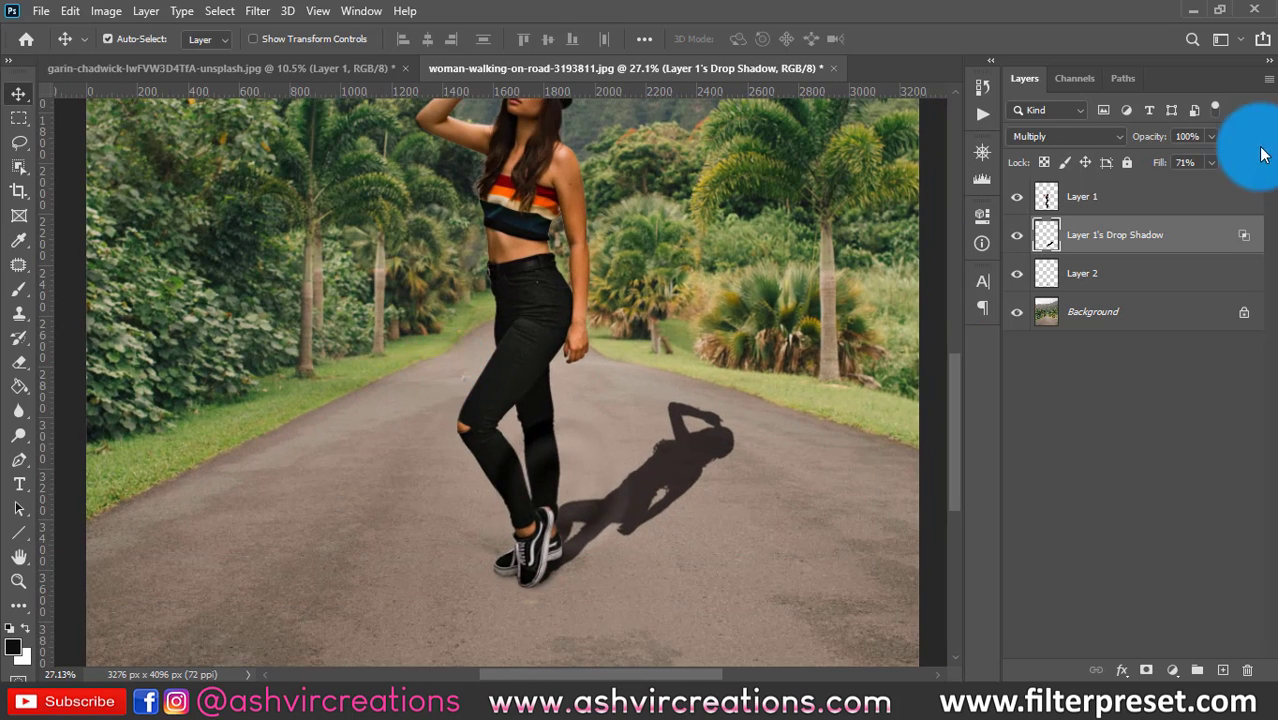
click(257, 11)
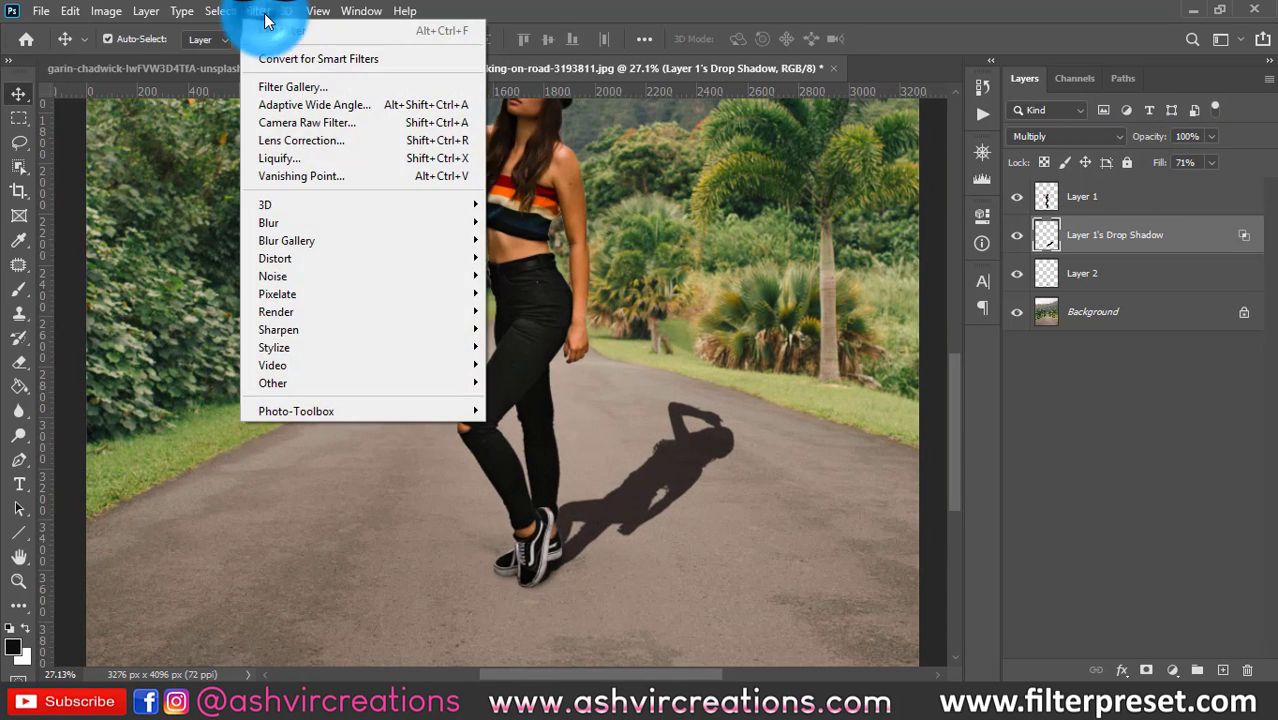
mouse_move(346, 218)
click(565, 288)
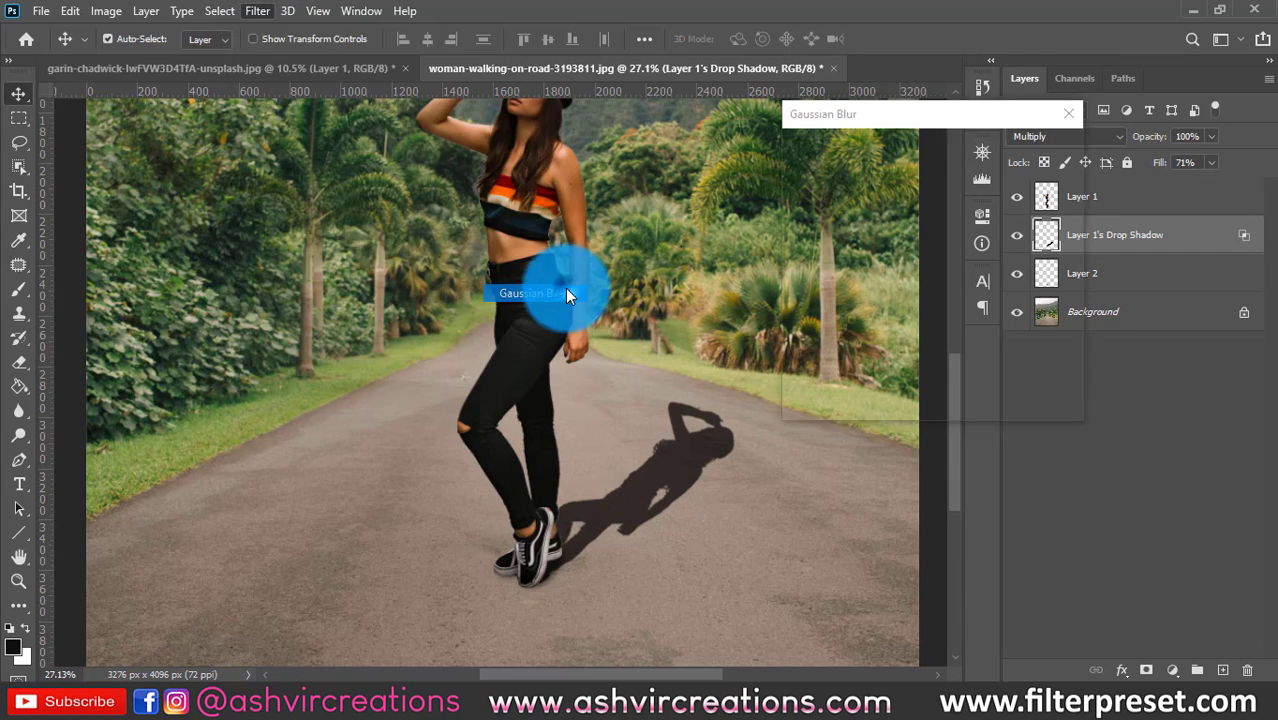
click(800, 397)
drag(800, 397, 853, 409)
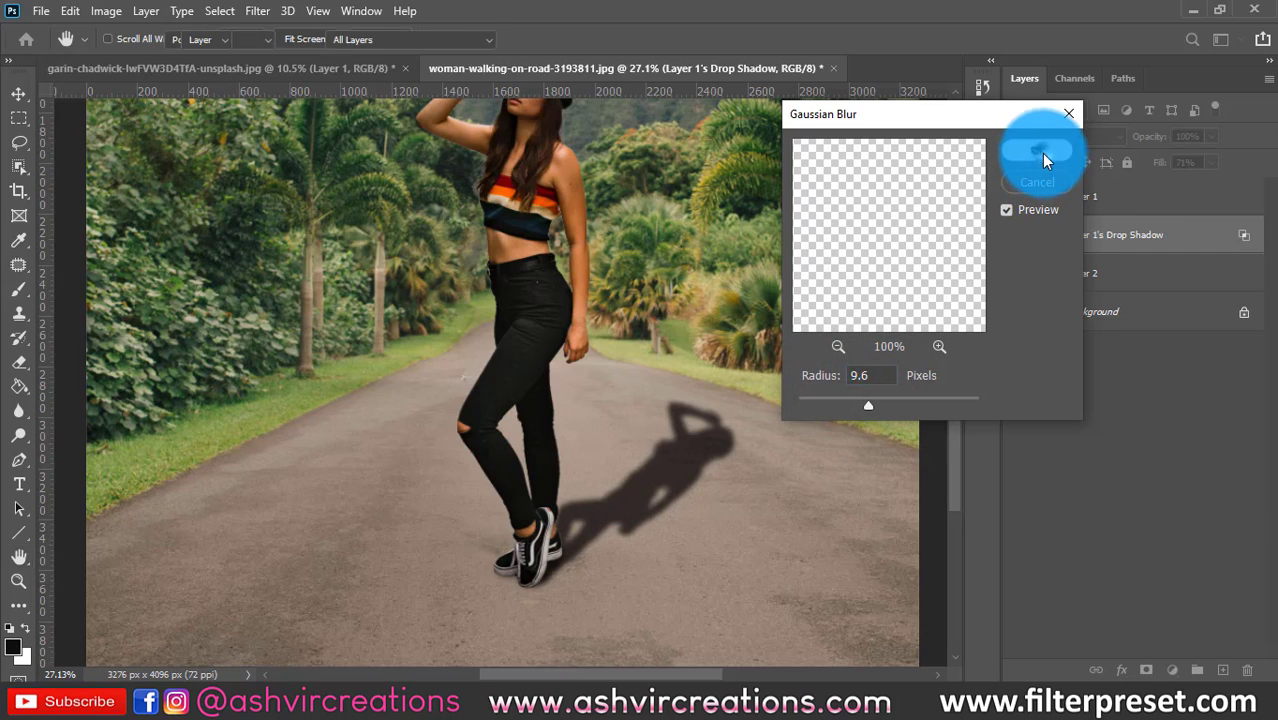
click(1041, 153)
drag(1159, 140, 1123, 140)
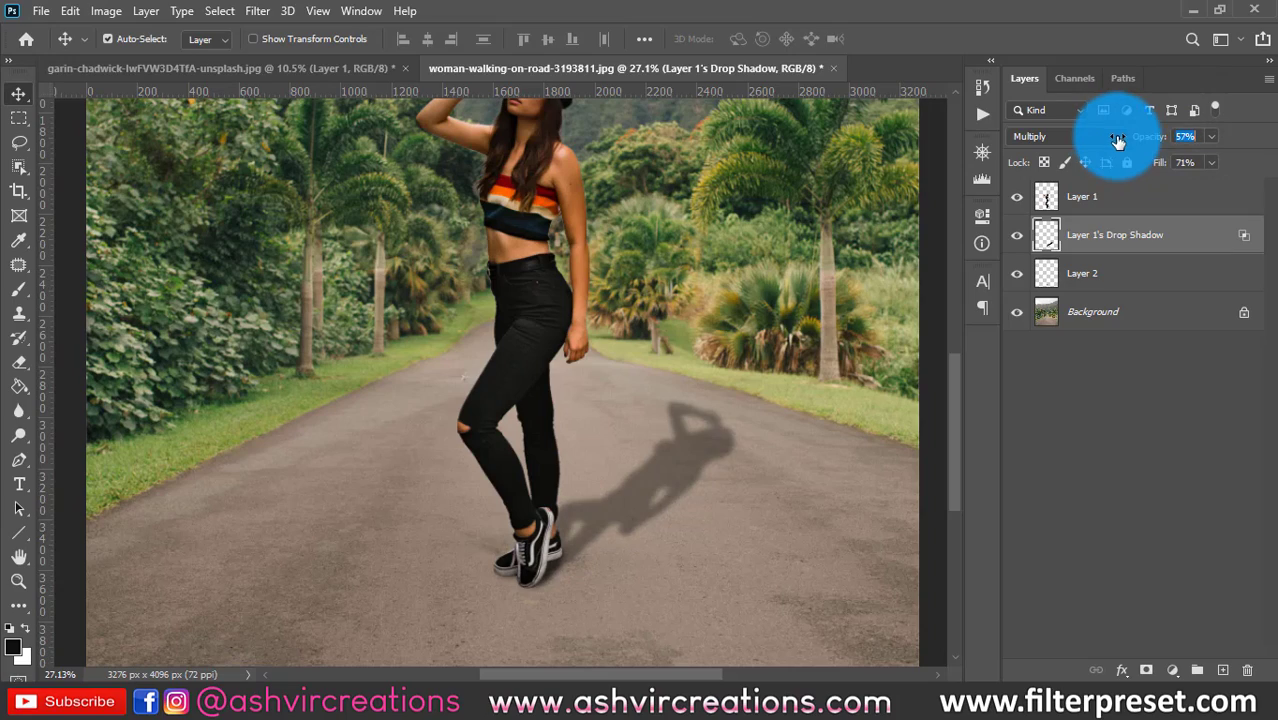
Examine the softened shadow up close where it meets the shoes and within the whole composite
key(ctrl+plus)
key(ctrl+minus)
key(ctrl+minus)
key(ctrl+plus)
key(ctrl+plus)
drag(779, 305, 549, 240)
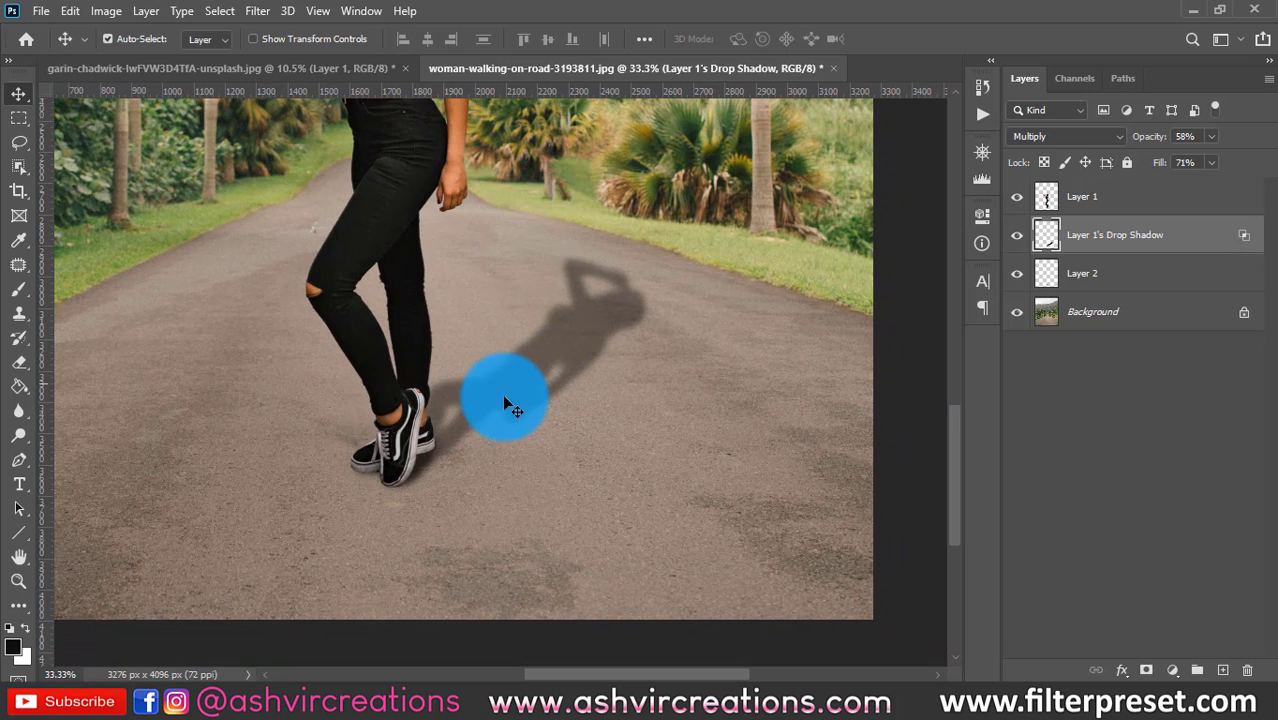
scroll(440, 466, up, 4)
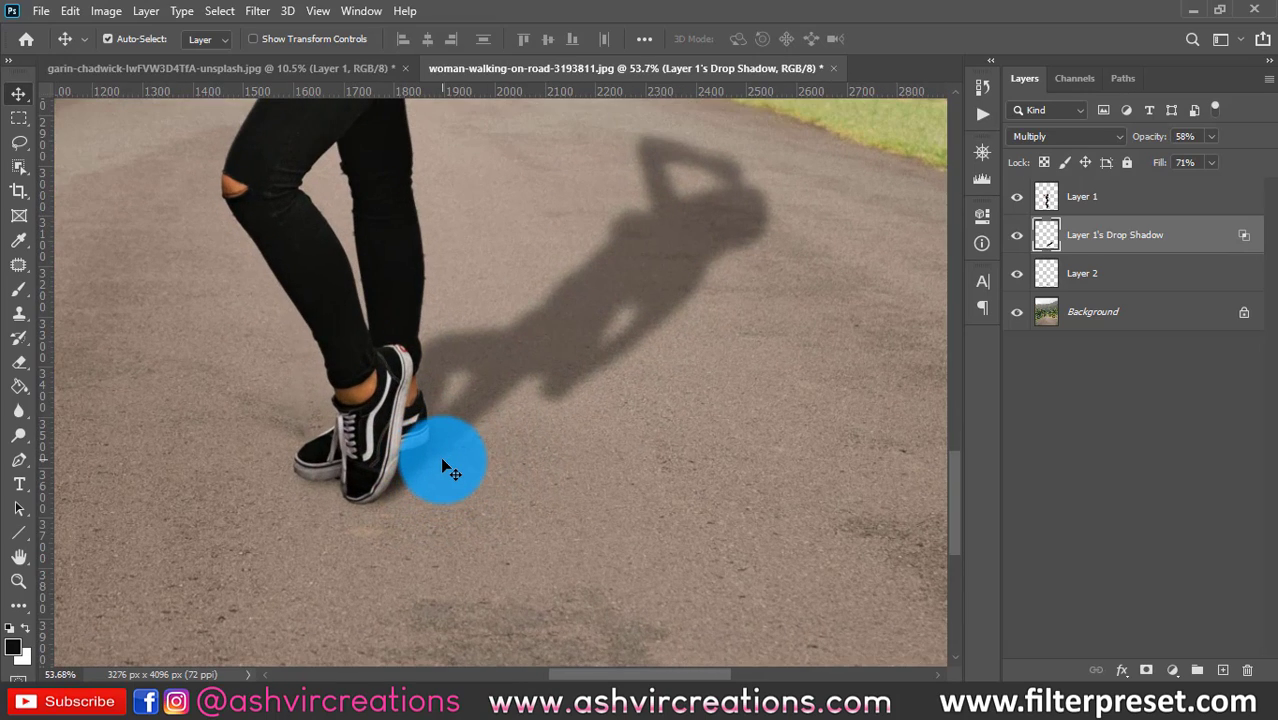
scroll(442, 454, down, 6)
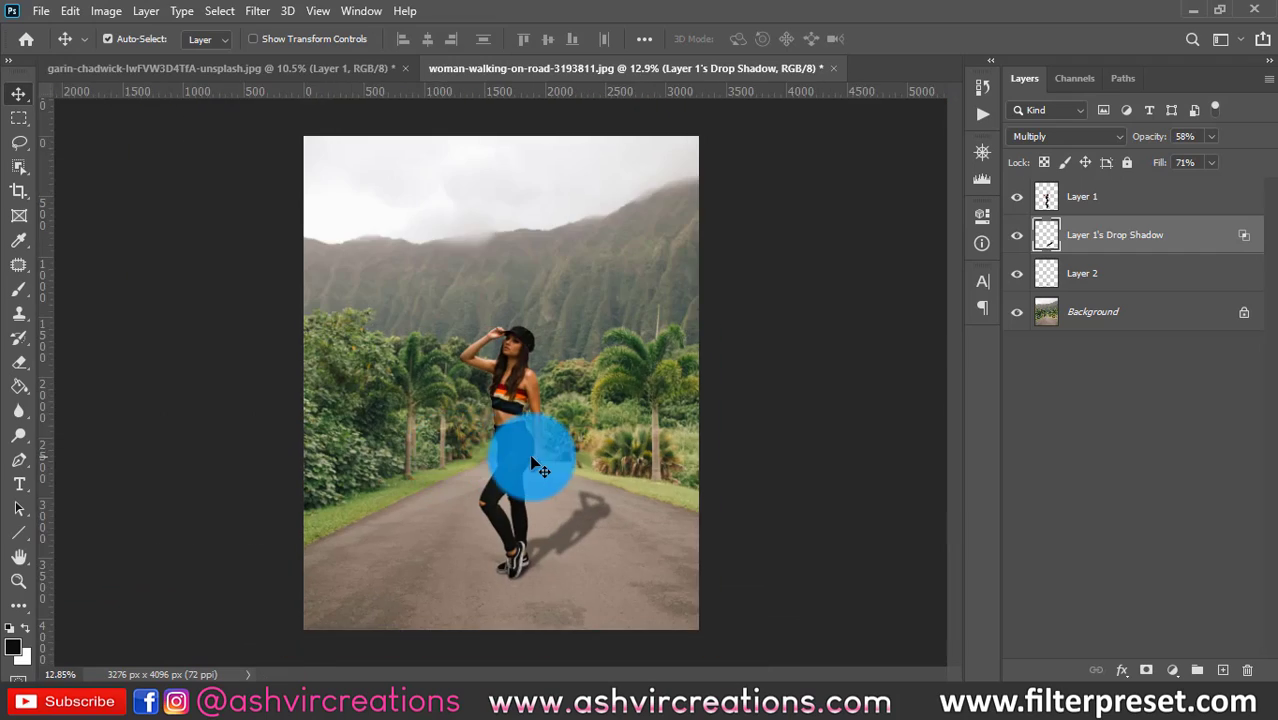
scroll(592, 440, up, 2)
drag(592, 440, 582, 382)
scroll(584, 376, up, 1)
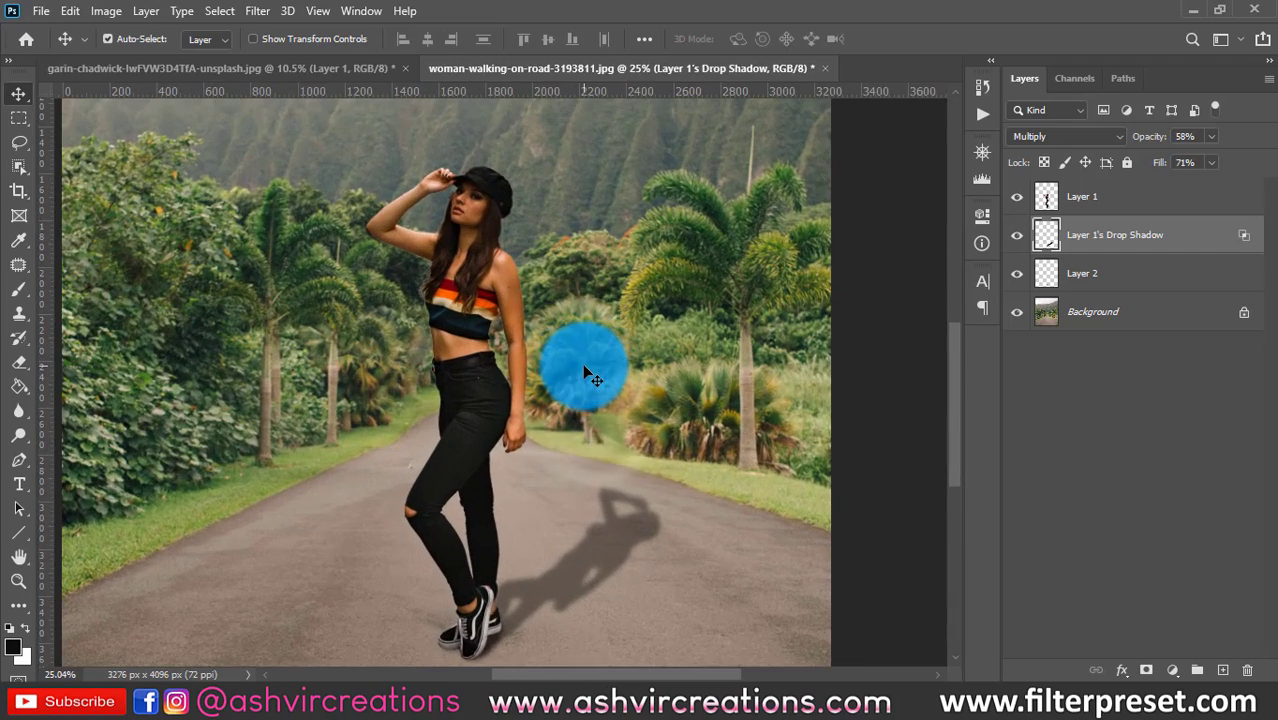
Create a new empty layer above the woman's layer and clip it to her with a clipping mask
right_click(512, 304)
right_click(471, 287)
click(484, 297)
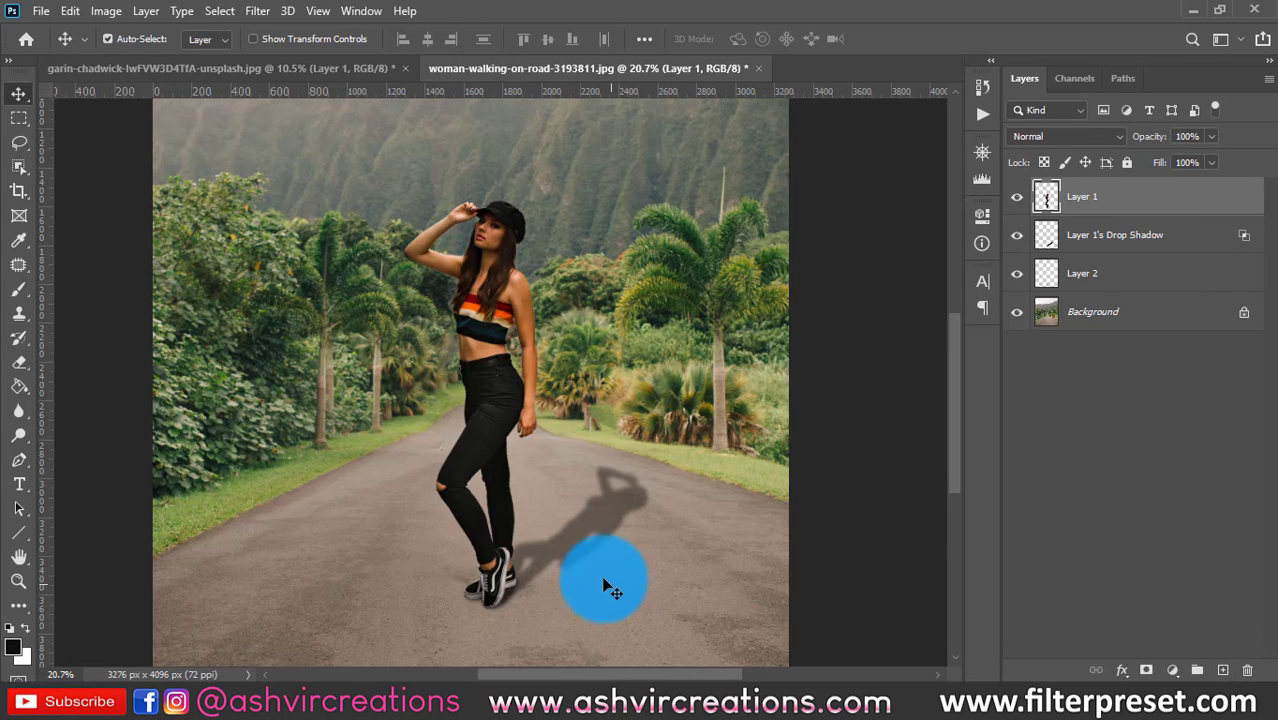
scroll(617, 595, up, 3)
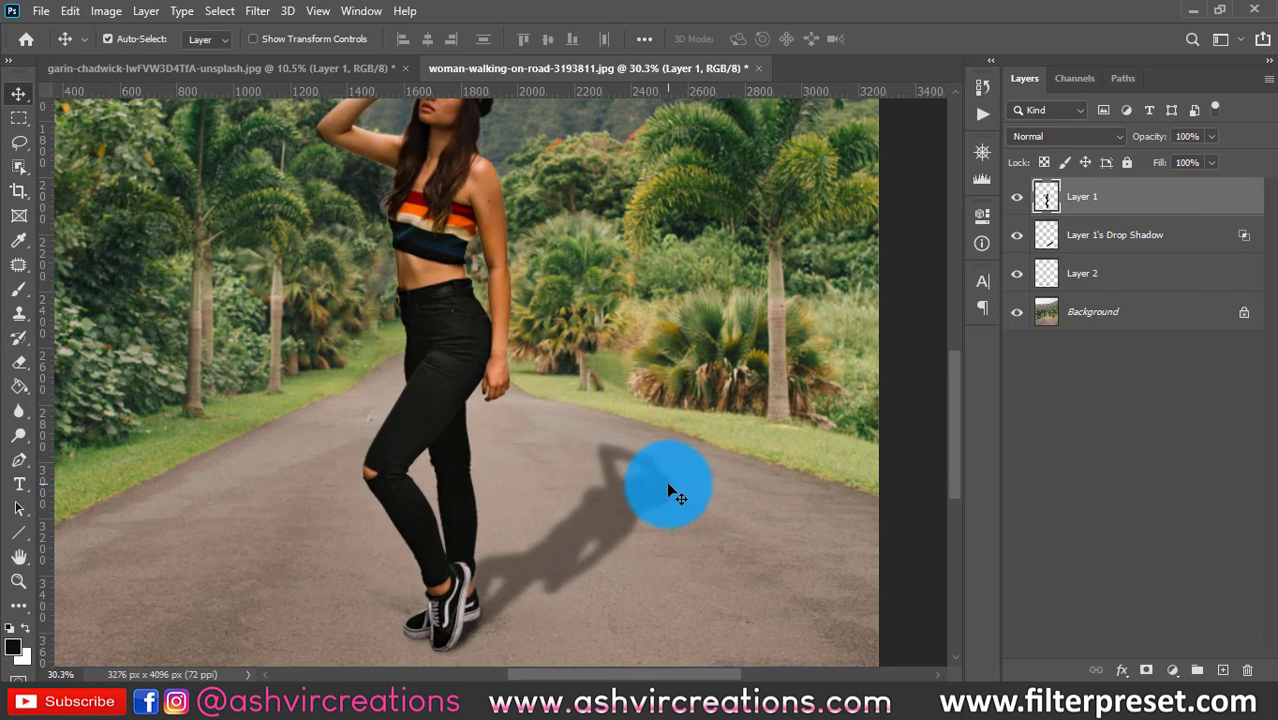
scroll(668, 490, down, 1)
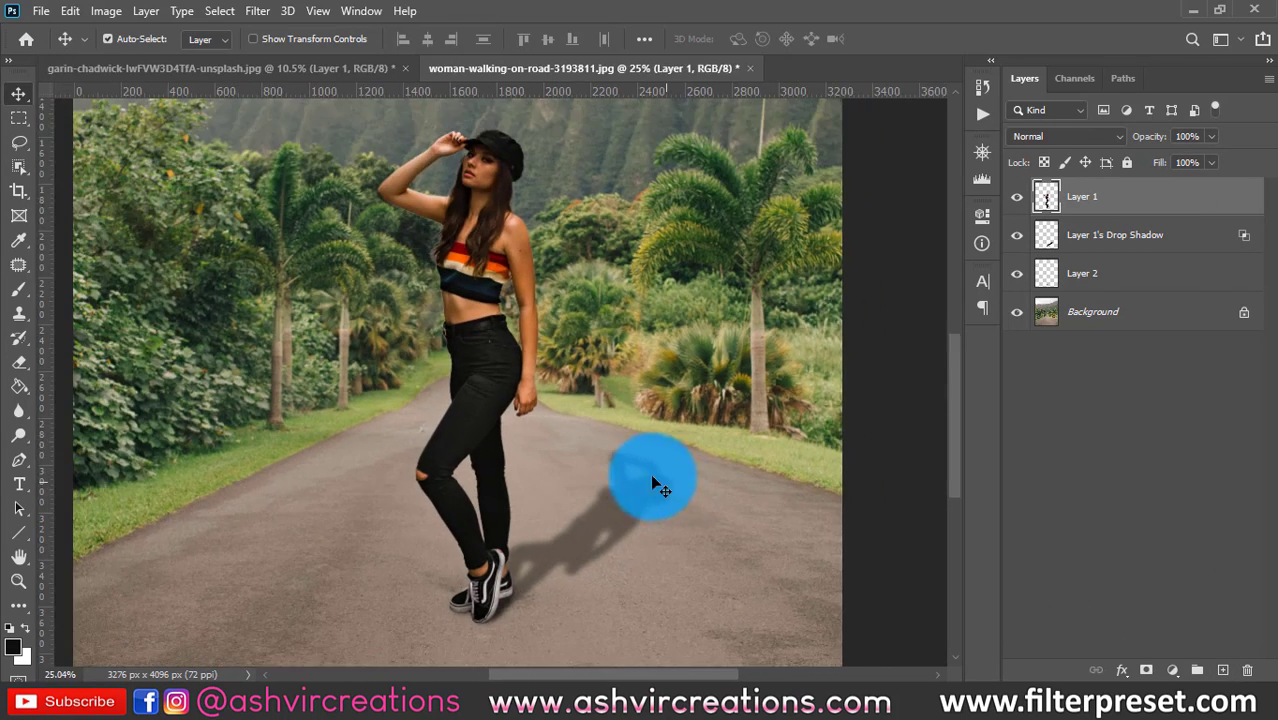
click(1224, 670)
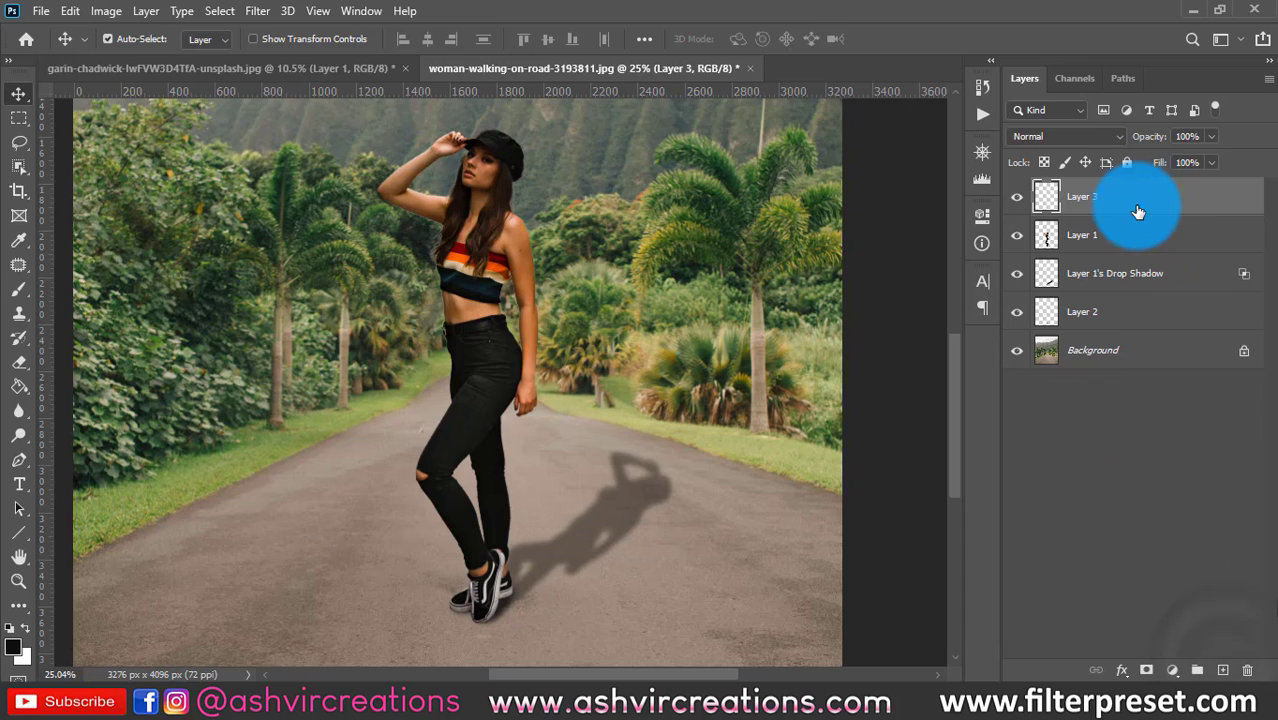
click(1016, 236)
click(1016, 236)
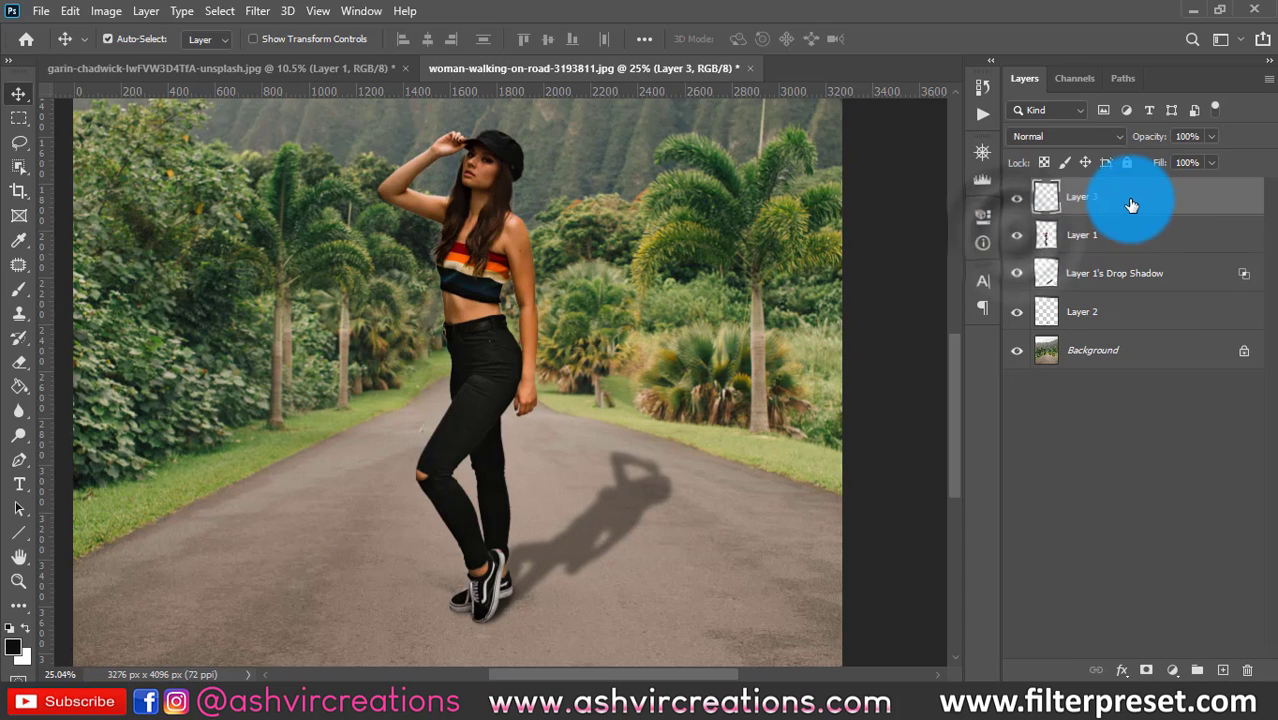
right_click(1130, 200)
click(978, 361)
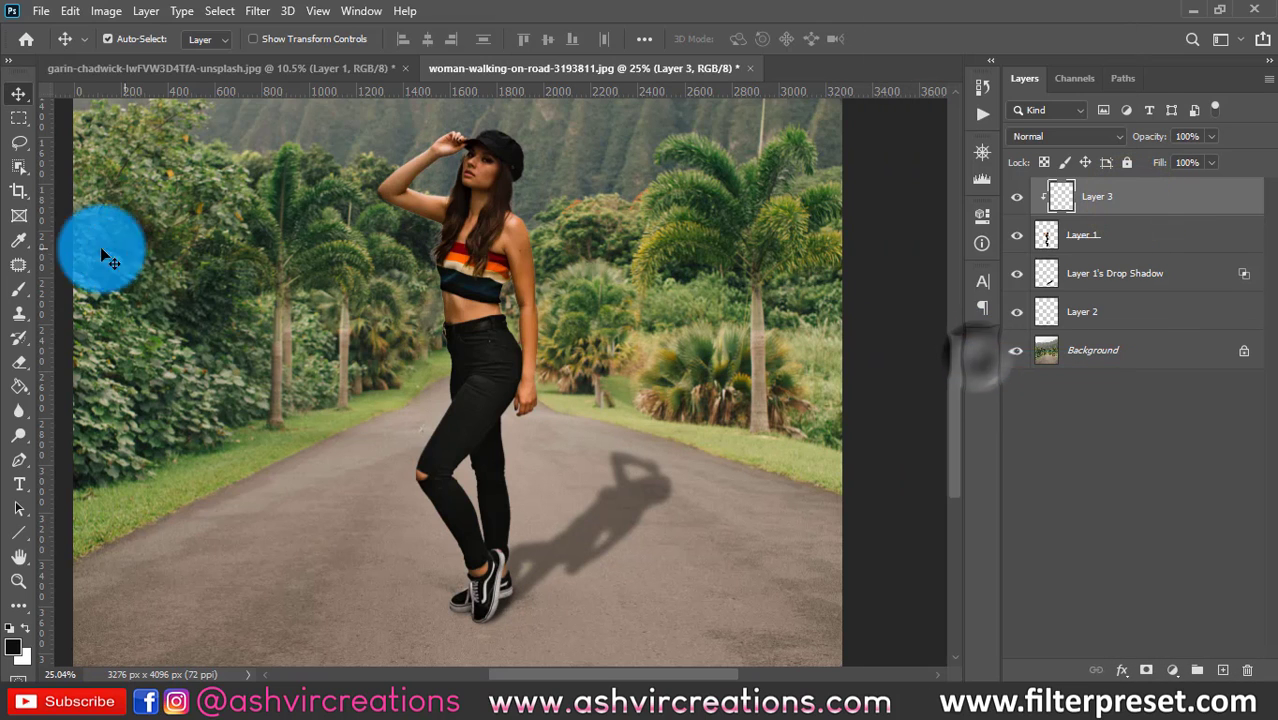
Set up the Brush tool at 125 px with a light peach foreground color based on the woman's skin tone
click(19, 289)
scroll(362, 253, up, 1)
key(bracketright)
key(bracketright)
key(bracketright)
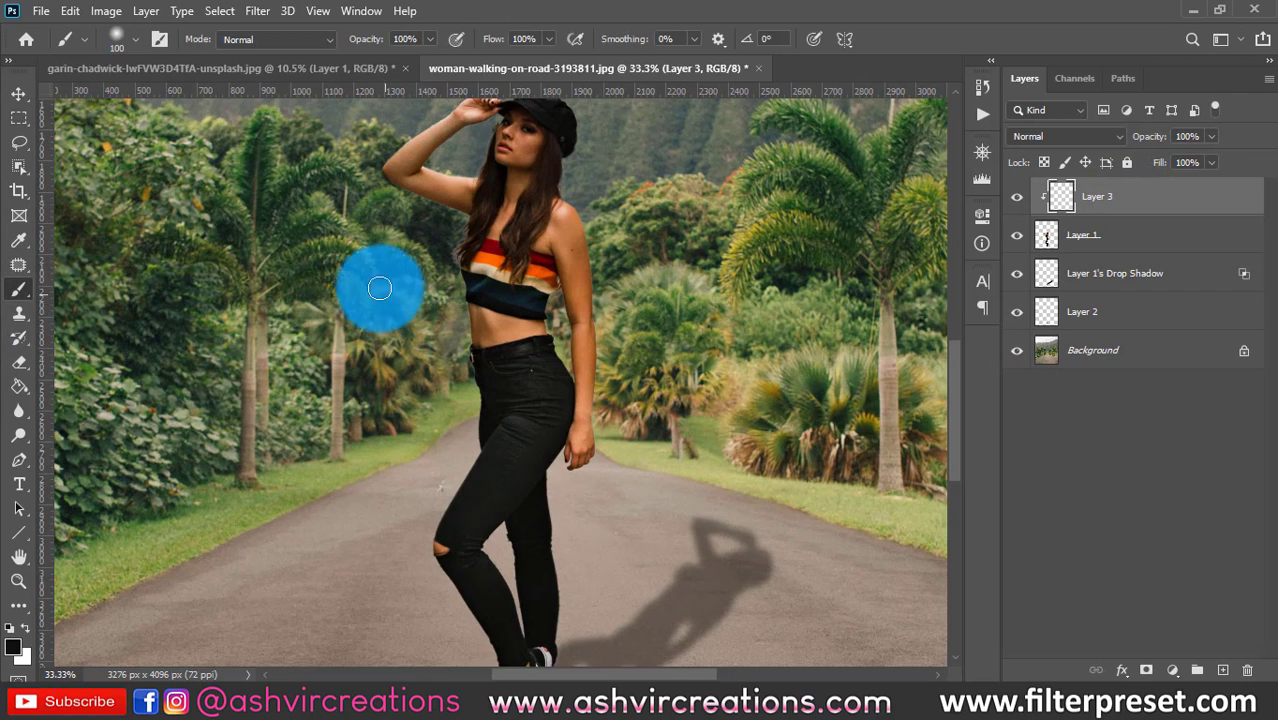
scroll(366, 252, up, 2)
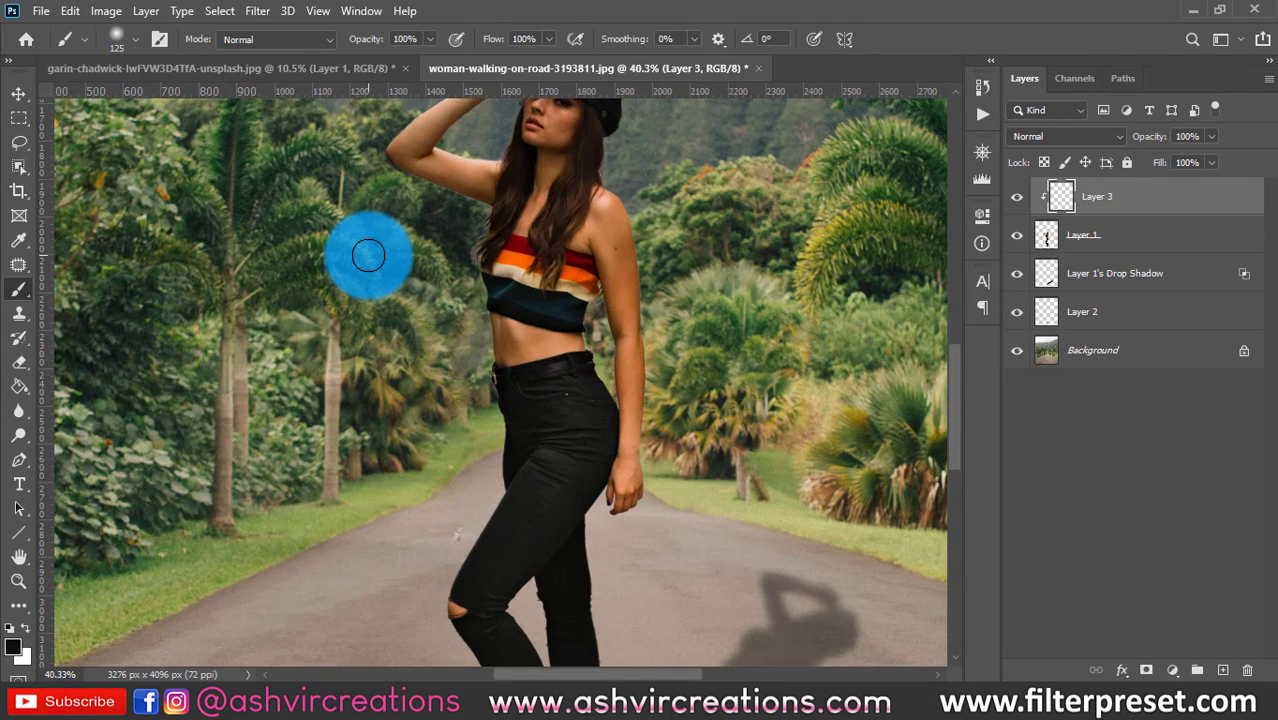
click(20, 648)
click(405, 145)
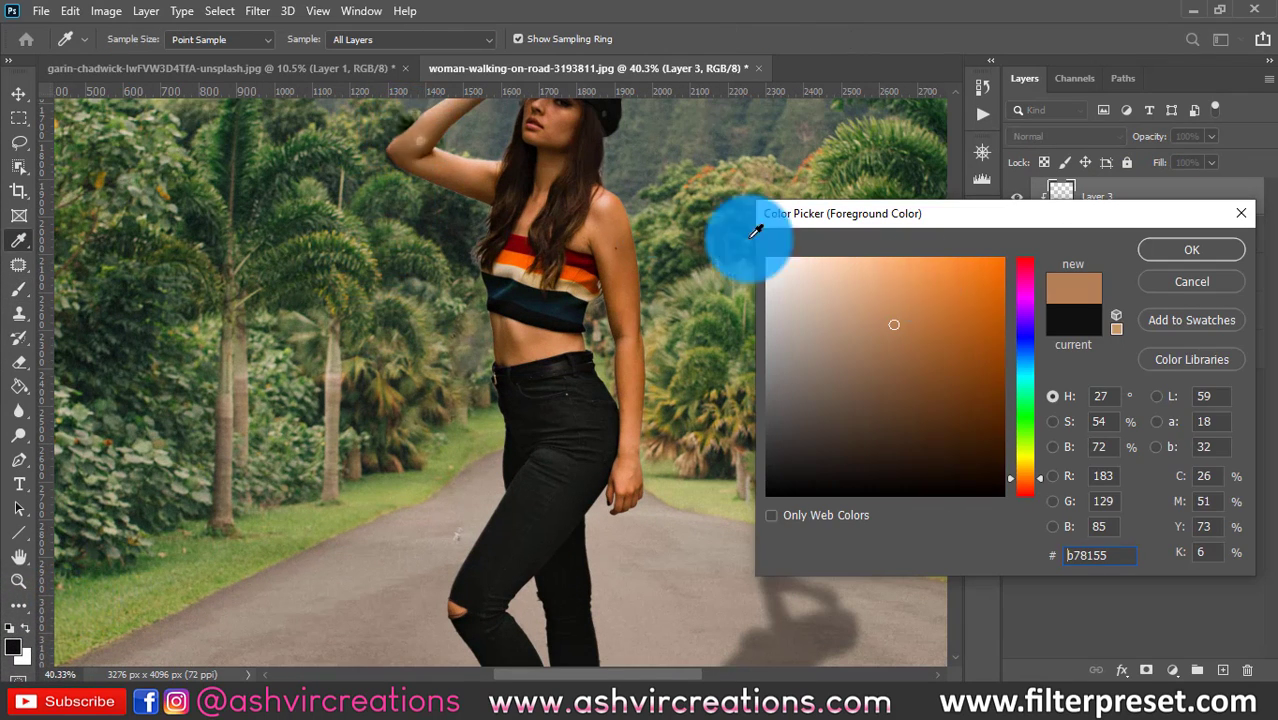
click(1190, 249)
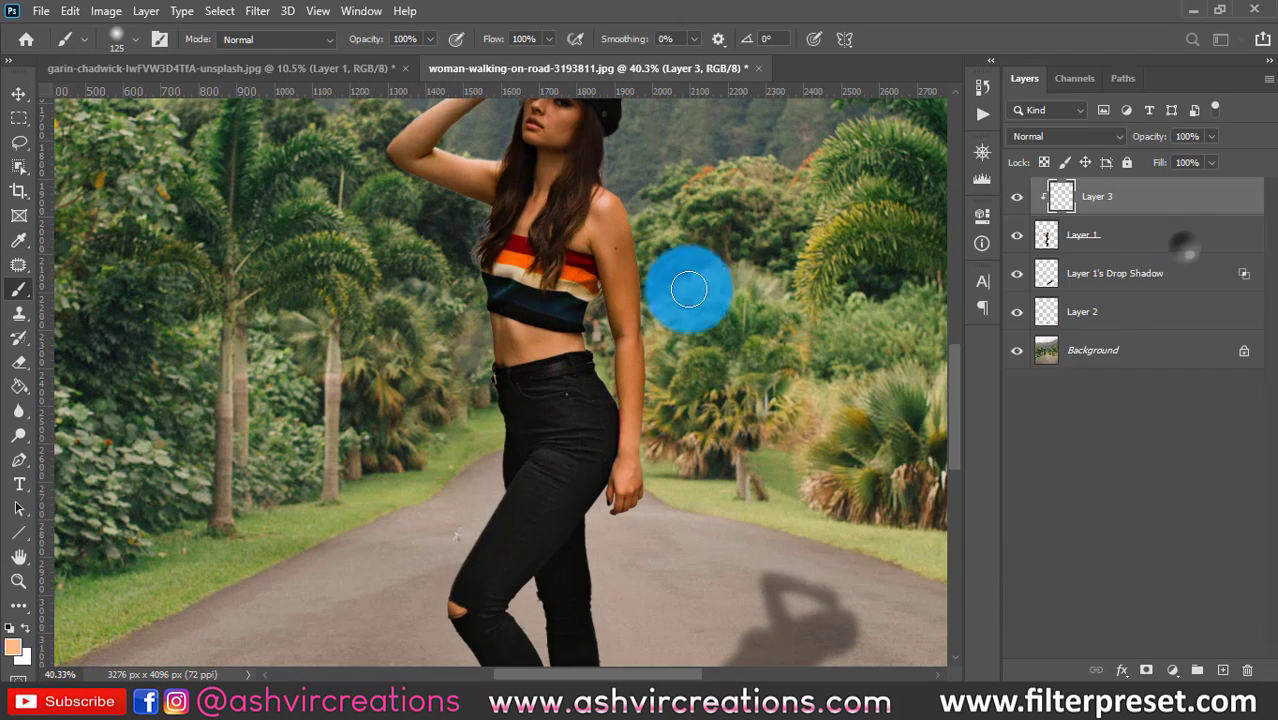
Enlarge the brush to 200 px and paint a peach rim light along the woman's raised arm, torso and front leg
scroll(475, 175, up, 1)
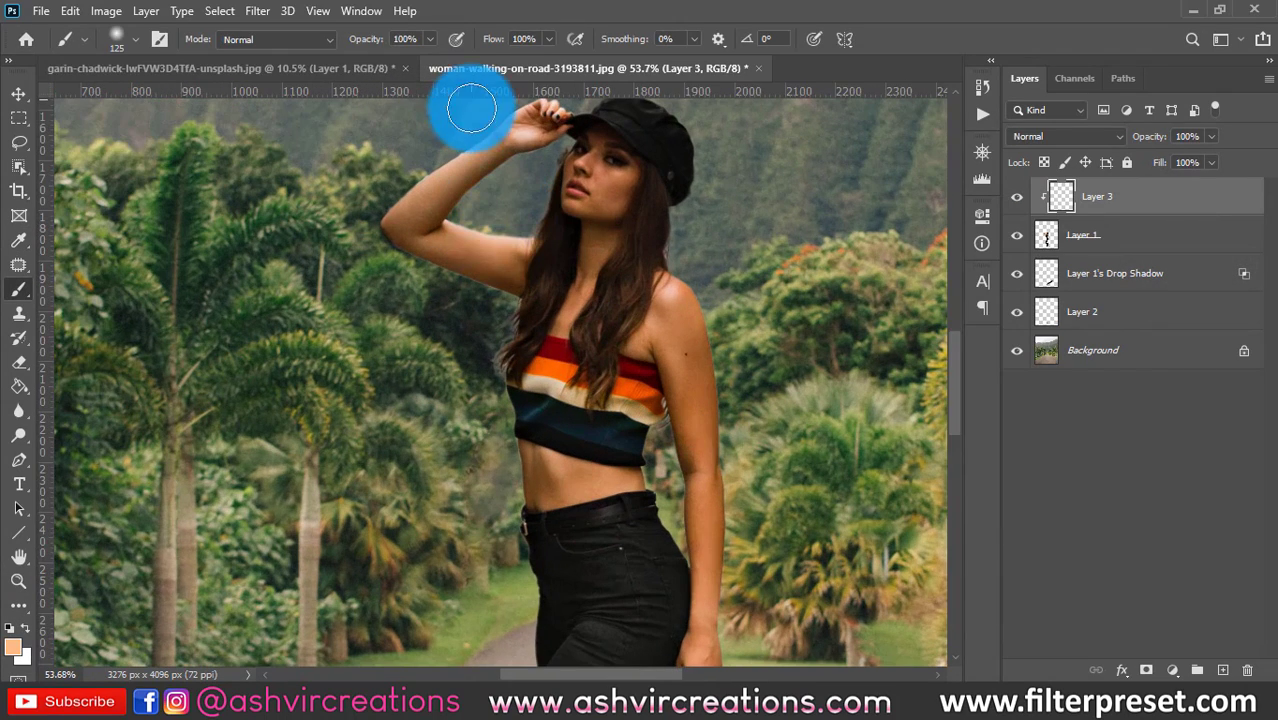
key(bracketright)
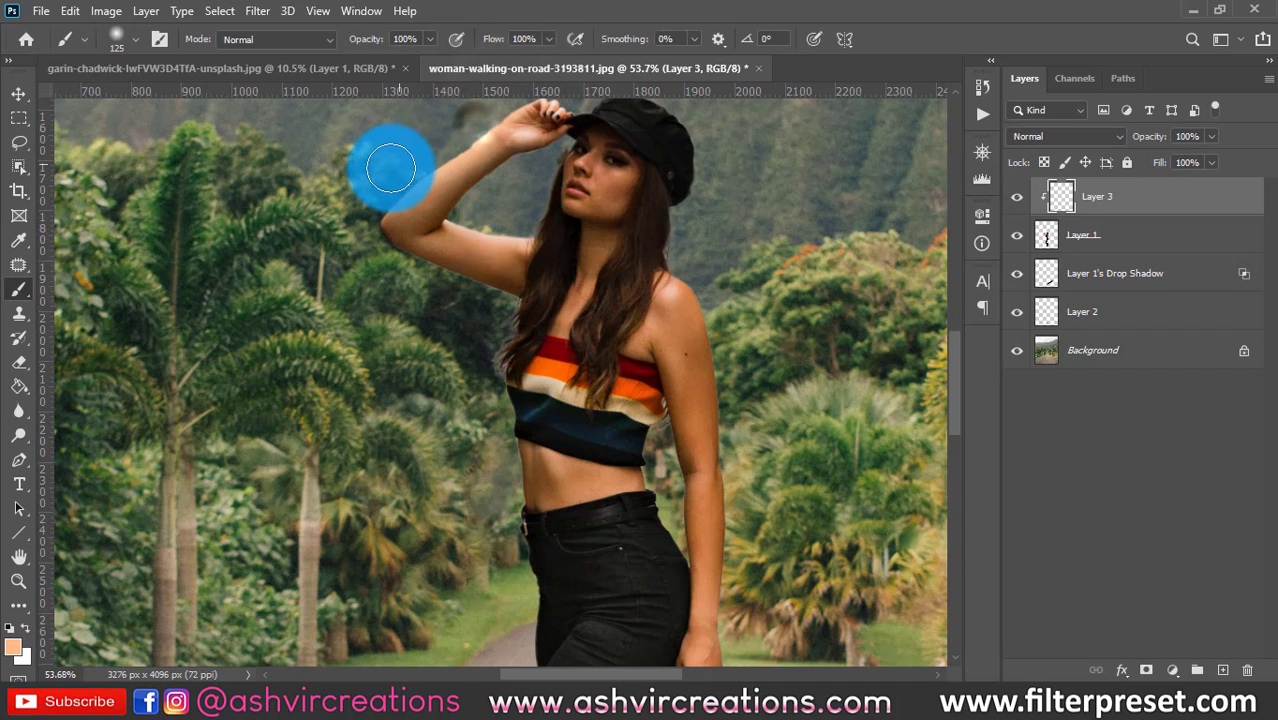
mouse_move(383, 183)
mouse_down()
mouse_move(319, 299)
mouse_move(360, 294)
mouse_move(370, 279)
mouse_move(433, 288)
mouse_move(371, 268)
mouse_move(385, 260)
mouse_move(346, 237)
mouse_move(448, 306)
mouse_move(410, 296)
mouse_move(500, 322)
mouse_move(465, 310)
mouse_move(490, 320)
mouse_move(477, 316)
mouse_move(454, 399)
mouse_move(484, 371)
mouse_move(476, 465)
mouse_move(490, 515)
mouse_move(497, 444)
mouse_move(483, 446)
mouse_move(485, 506)
mouse_move(481, 460)
mouse_move(459, 440)
mouse_move(476, 251)
mouse_move(503, 313)
mouse_up()
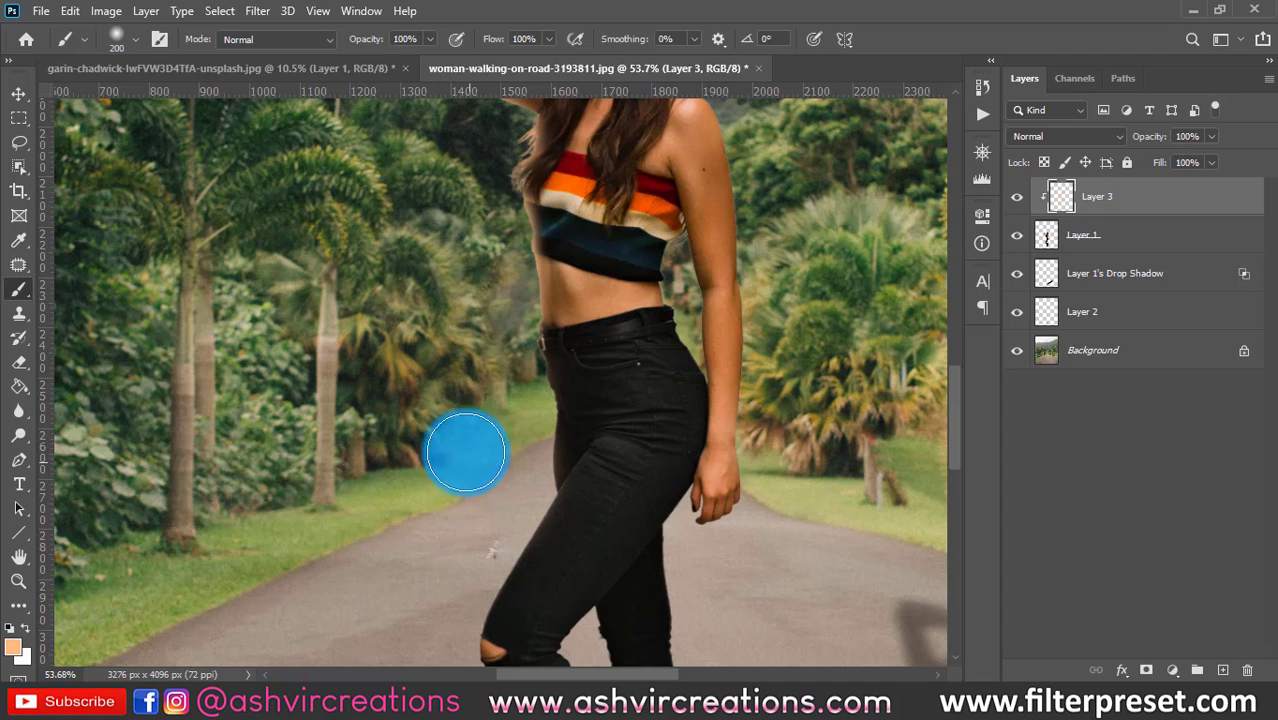
drag(414, 611, 485, 358)
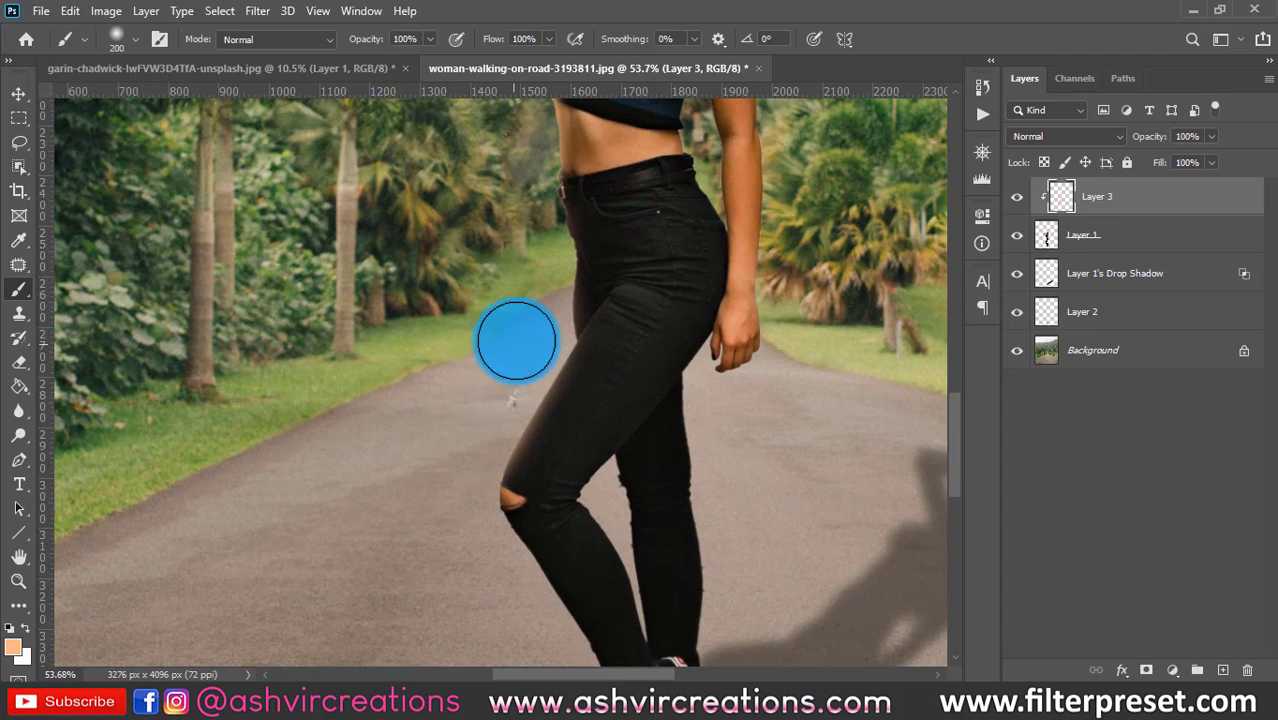
drag(431, 416, 408, 325)
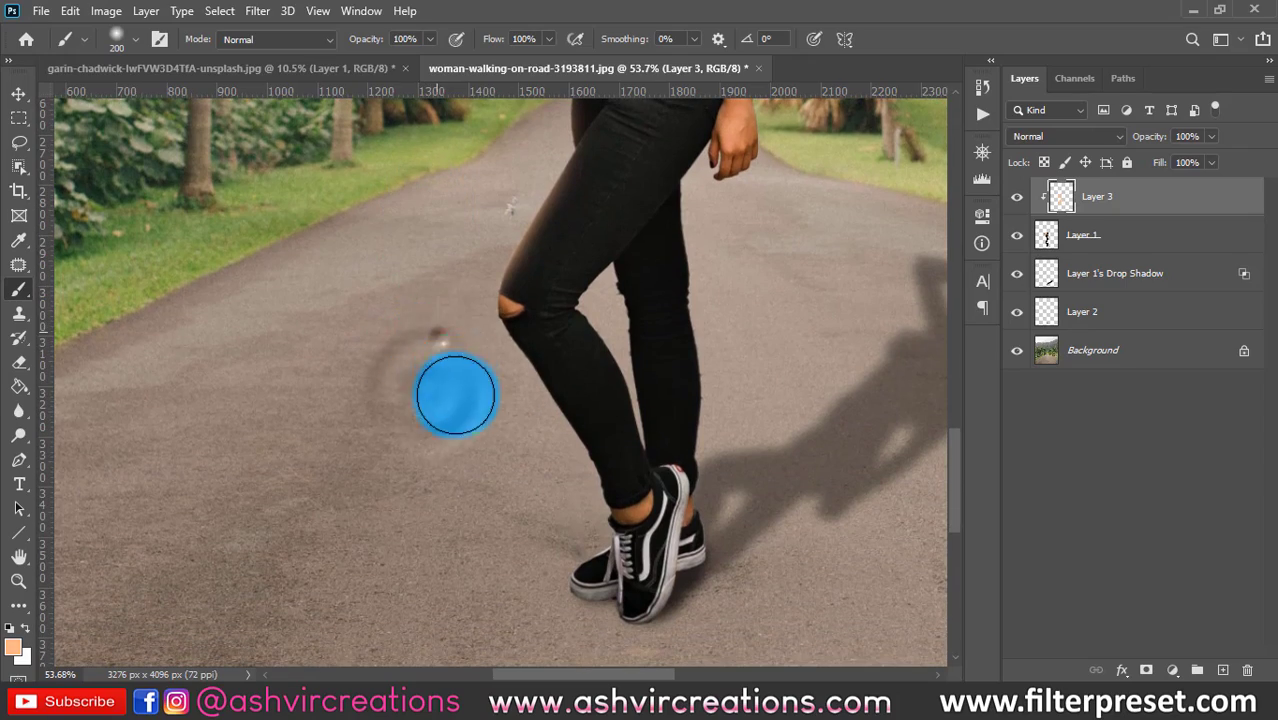
Set the blend mode of the clipped rim light layer to Screen and check the result on the figure
scroll(443, 357, down, 6)
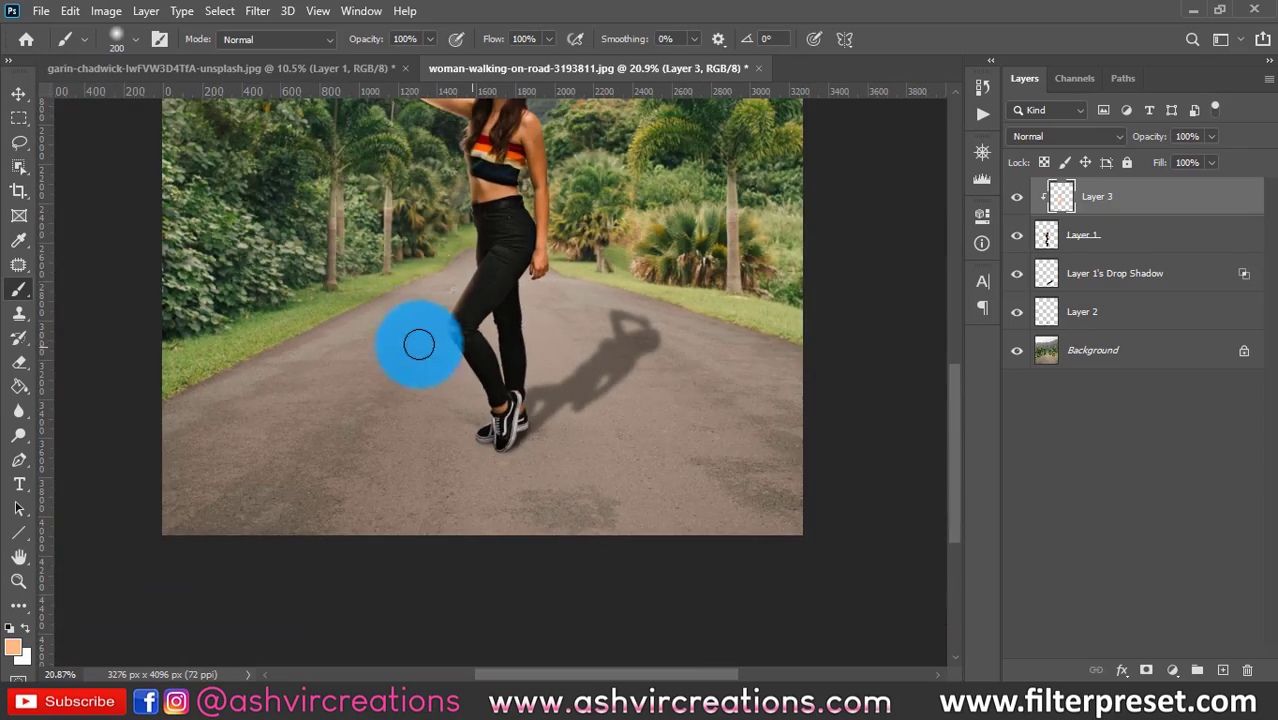
scroll(433, 290, up, 2)
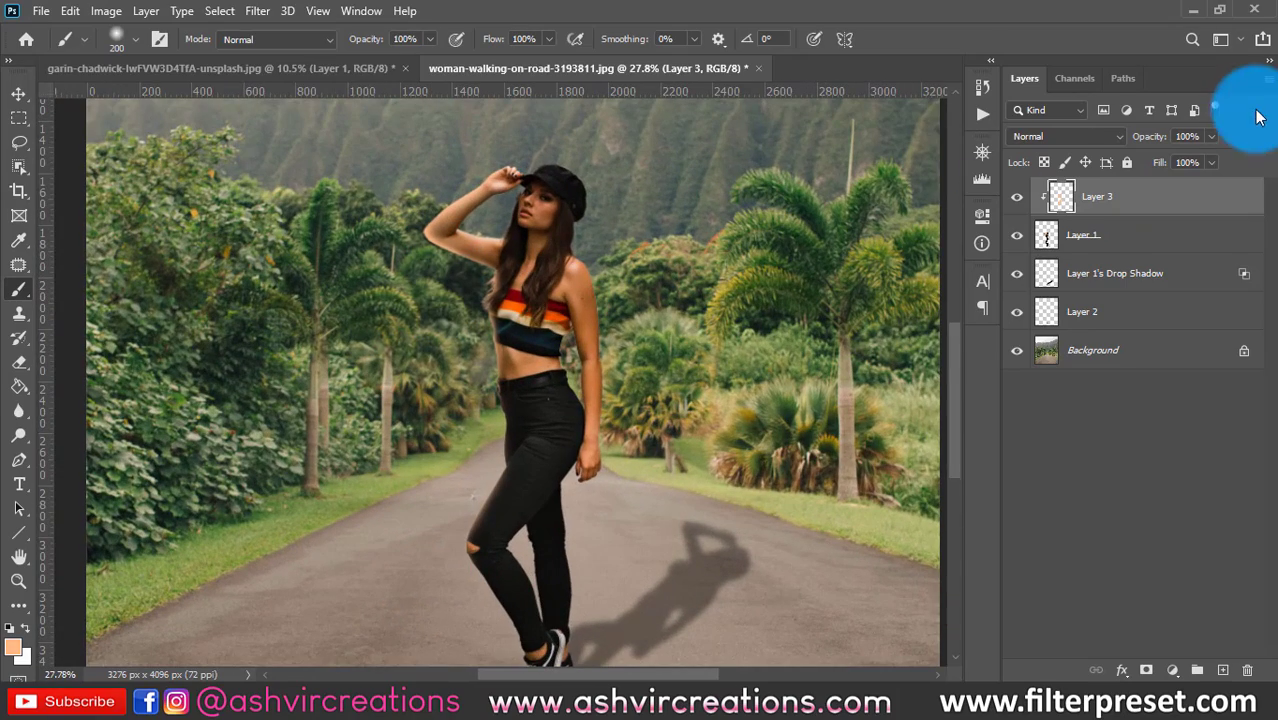
click(1076, 131)
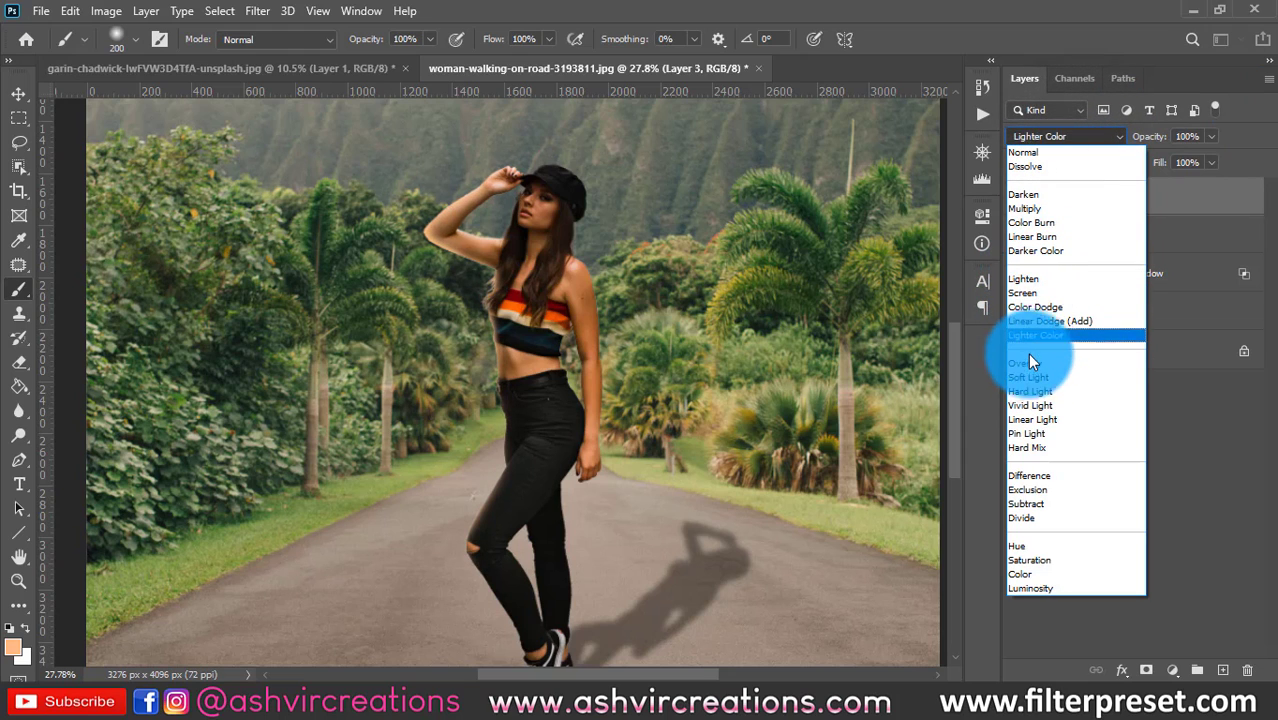
click(1032, 288)
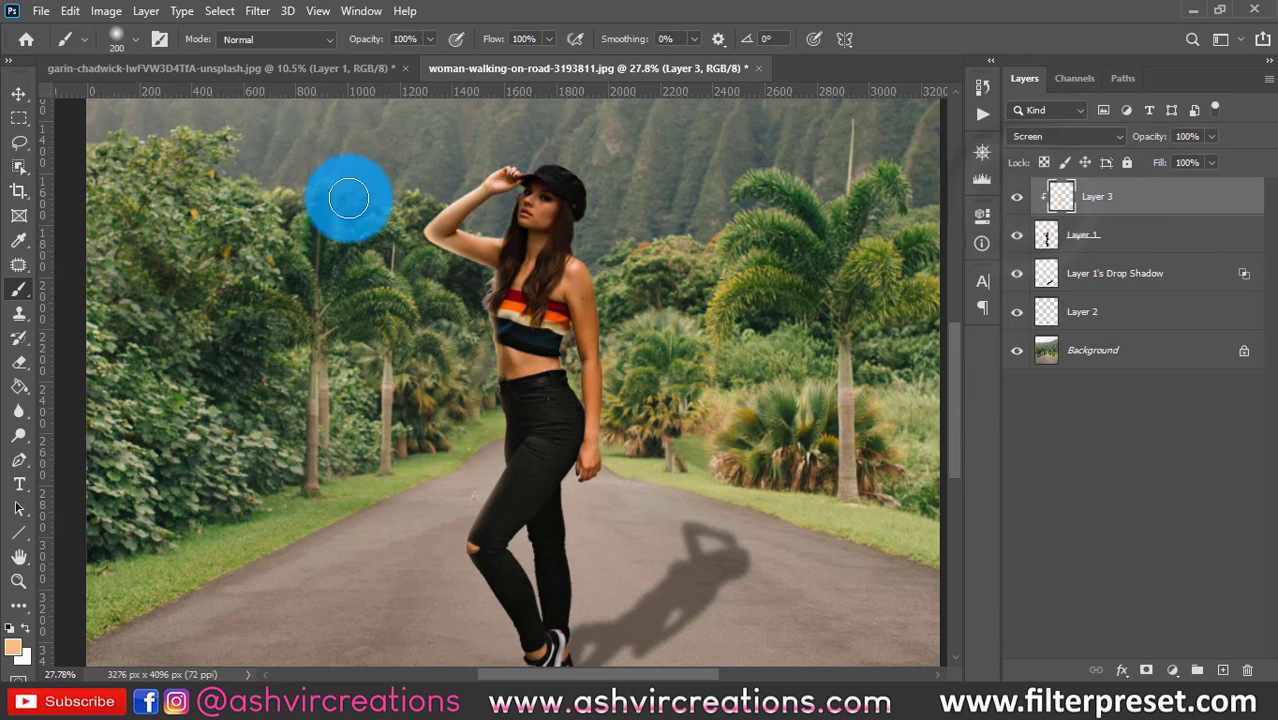
scroll(477, 200, up, 3)
scroll(500, 383, up, 3)
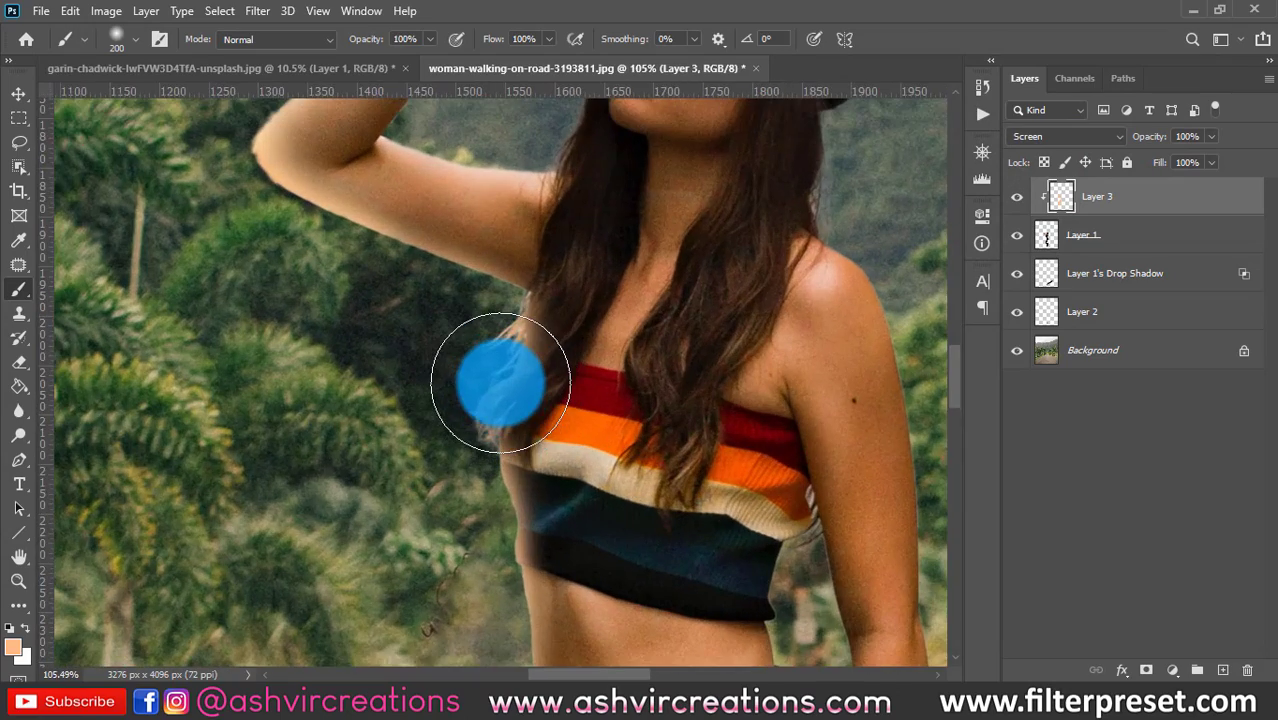
scroll(500, 383, down, 6)
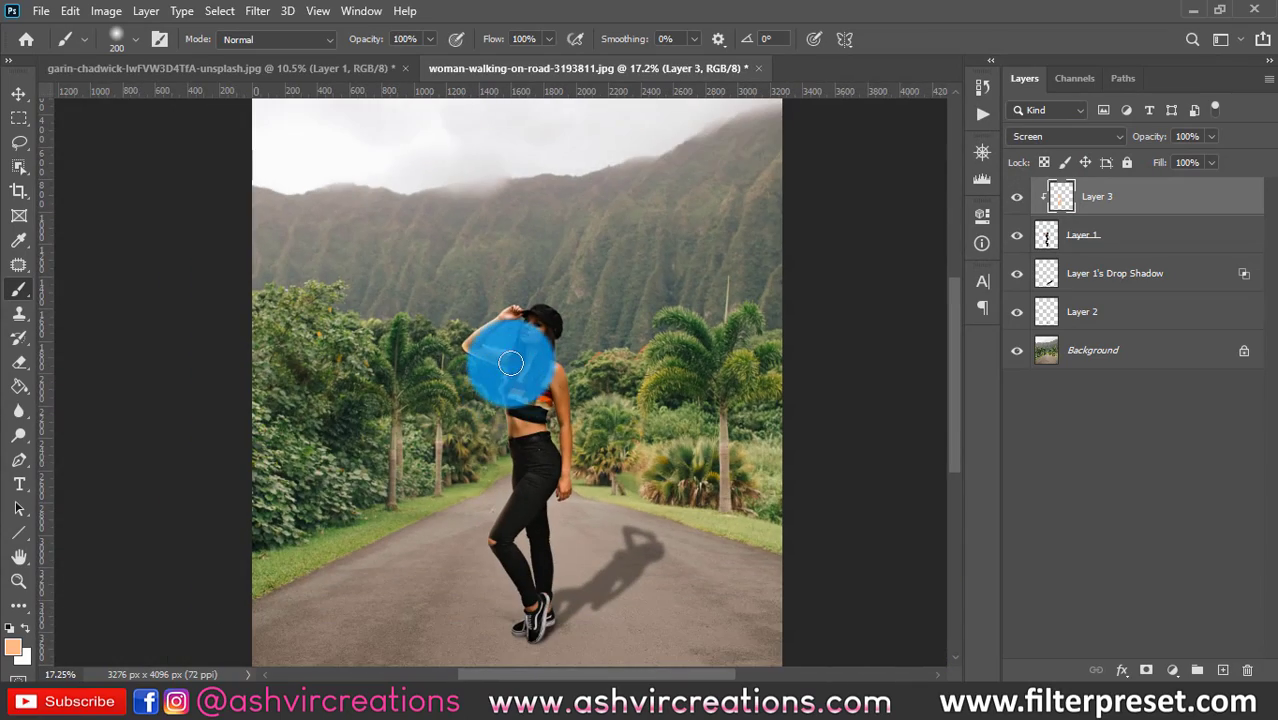
scroll(620, 362, down, 1)
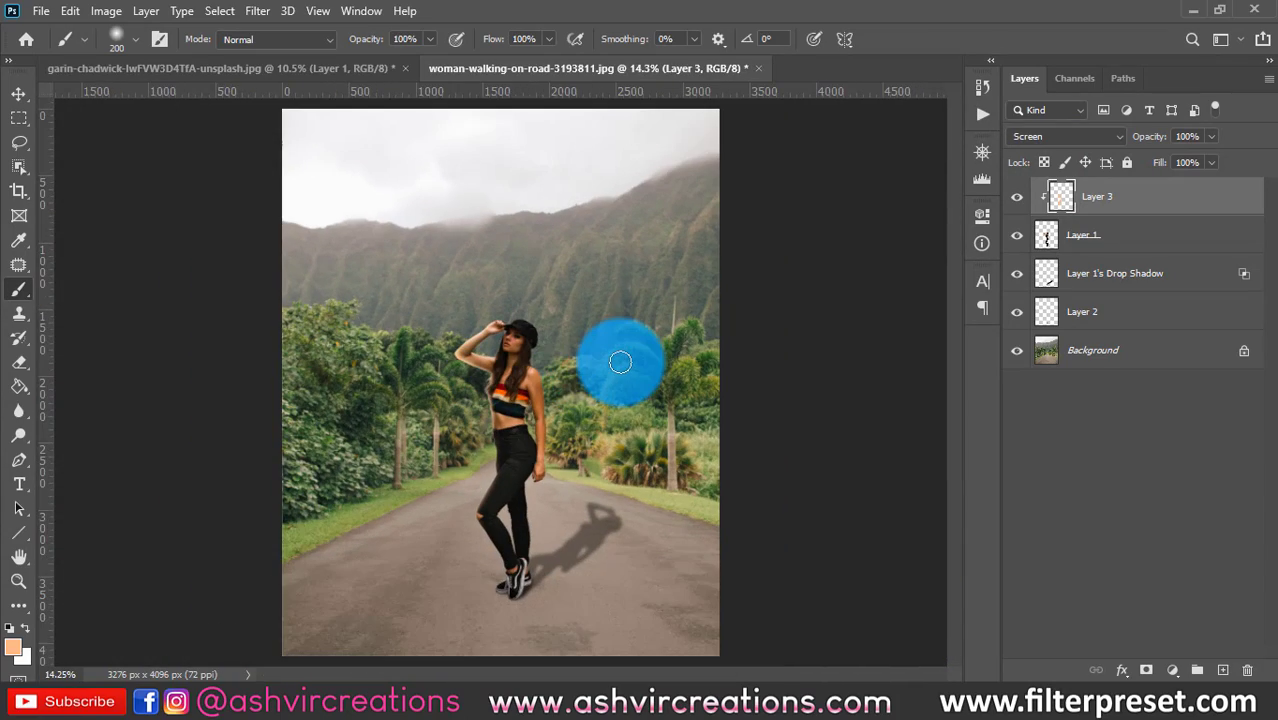
Reduce the brush to 100 px at 53% opacity and try a rim light stroke along the woman's lowered arm
scroll(565, 390, up, 7)
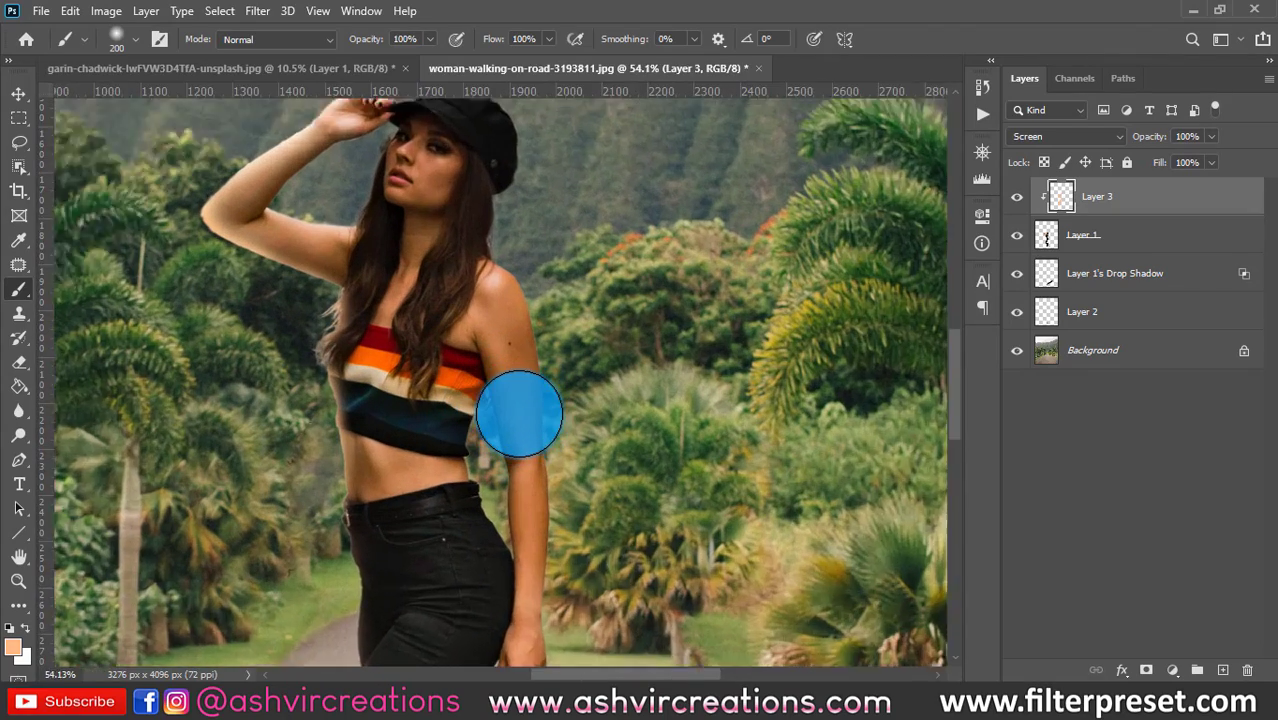
scroll(519, 414, up, 1)
click(358, 44)
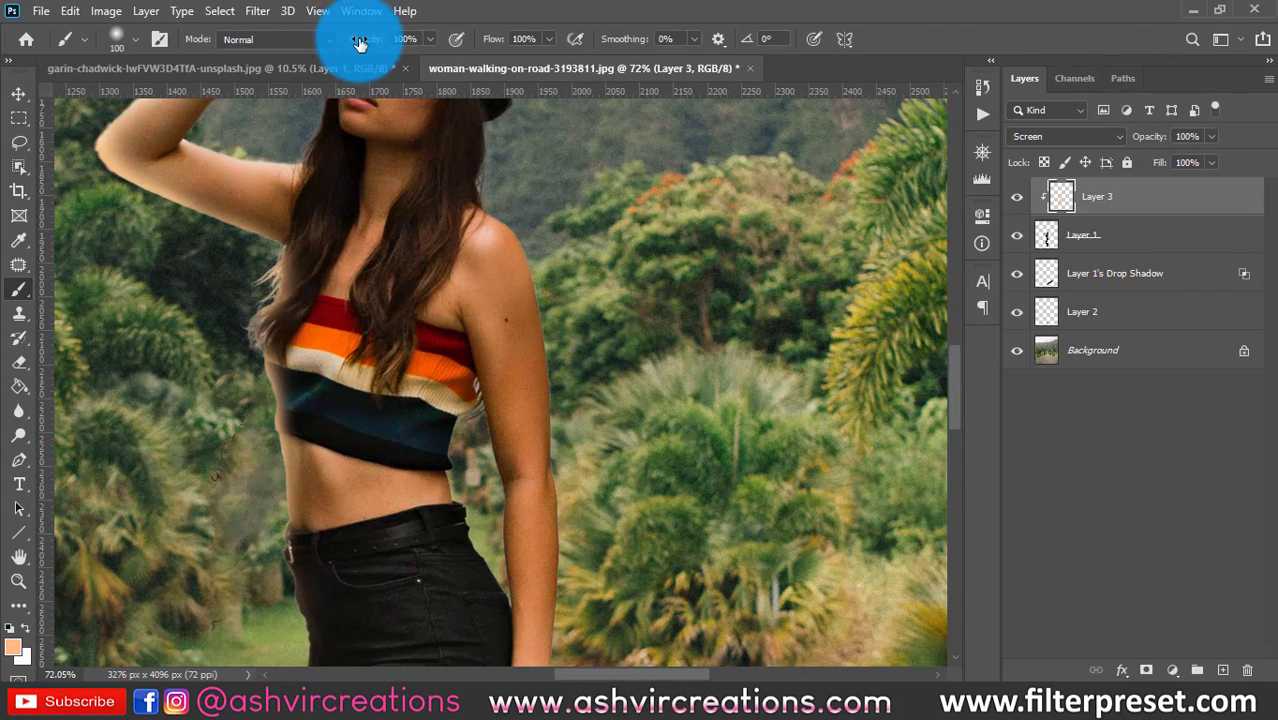
mouse_move(428, 305)
mouse_down()
mouse_move(473, 333)
mouse_move(490, 475)
mouse_move(526, 440)
mouse_up()
key(ctrl+z)
drag(567, 386, 567, 309)
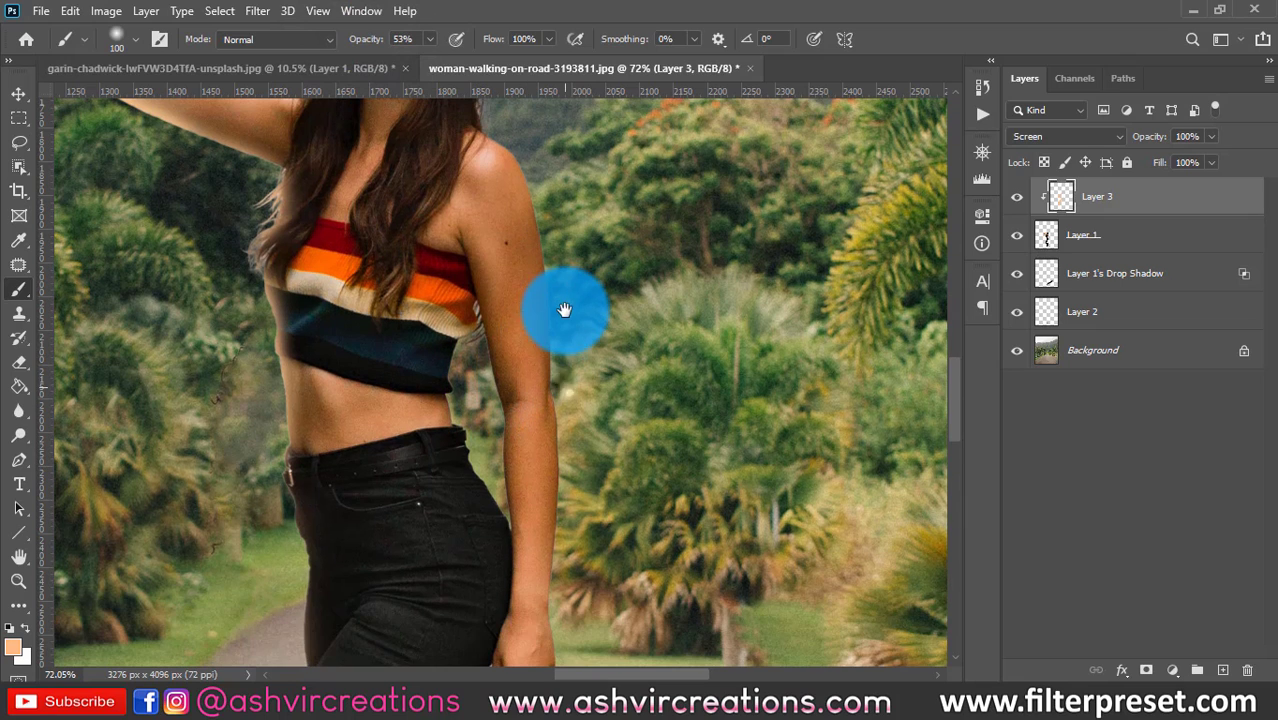
mouse_move(493, 364)
mouse_down()
mouse_move(485, 400)
mouse_move(510, 422)
mouse_up()
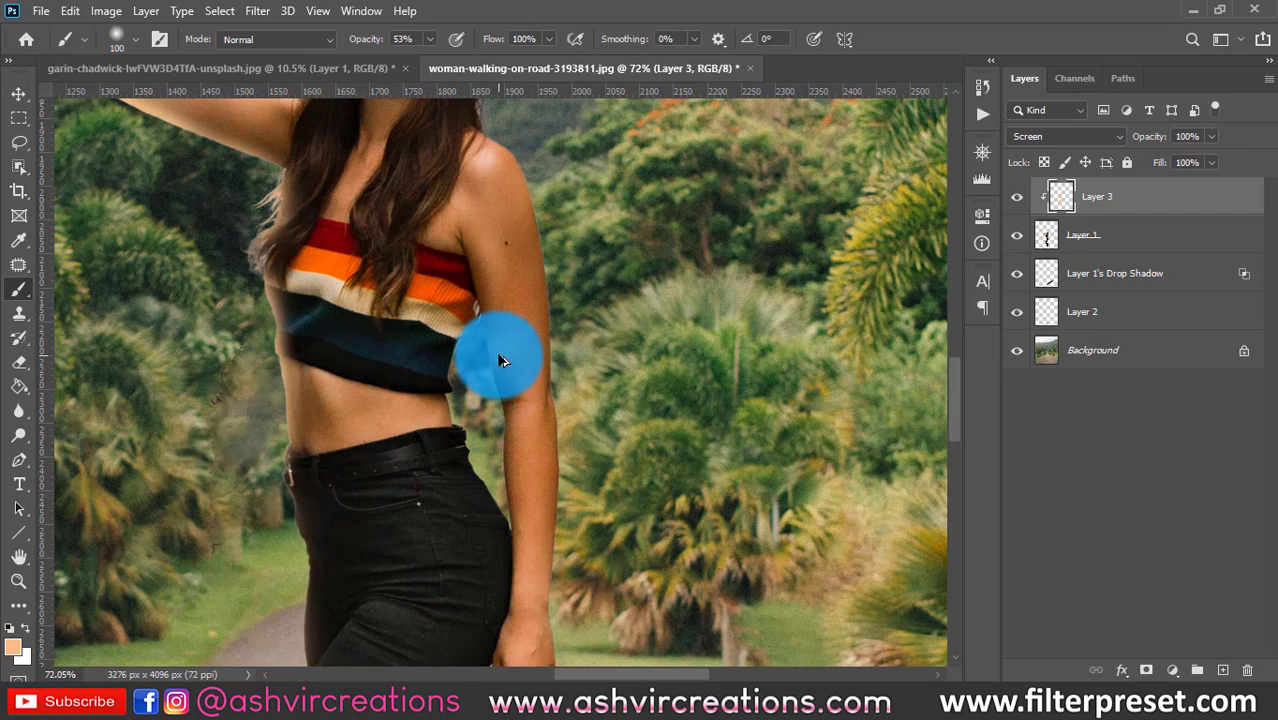
mouse_move(500, 327)
mouse_down()
mouse_move(513, 322)
mouse_move(513, 522)
mouse_move(488, 364)
mouse_up()
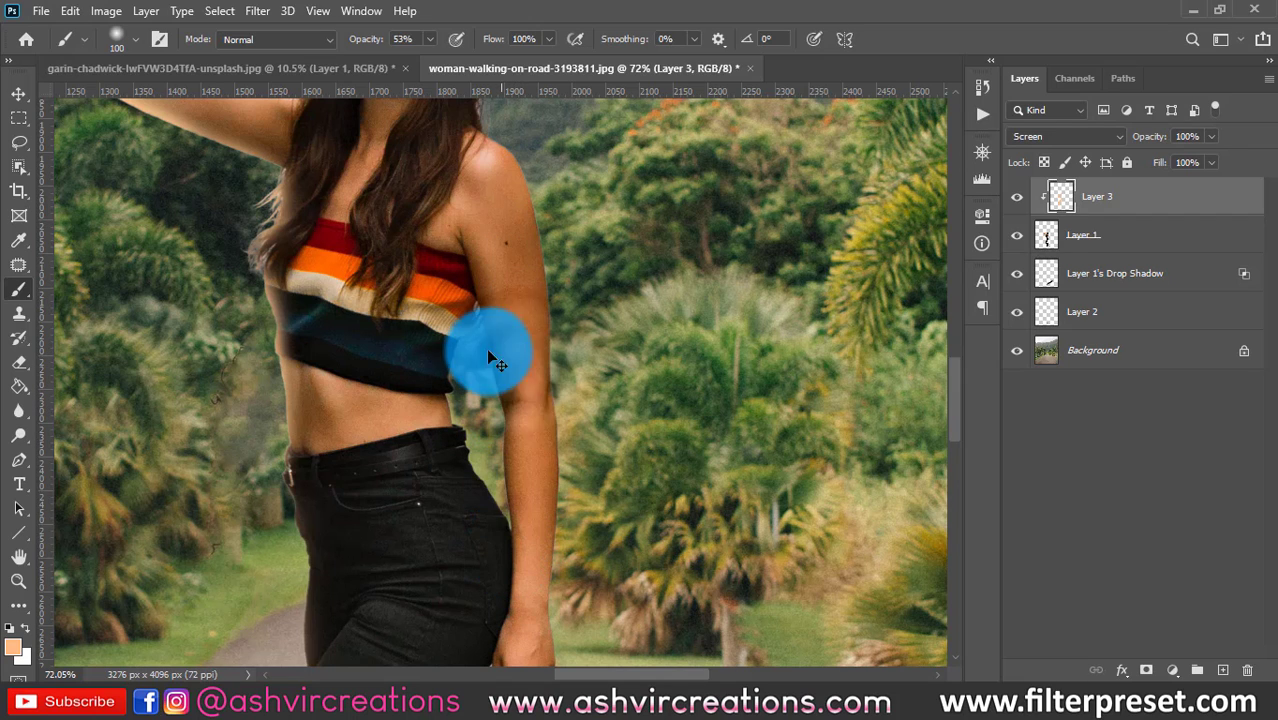
Set the brush opacity to 14% and paint faint peach light along the woman's lowered arm and the adjacent edge of her top
drag(385, 43, 314, 43)
mouse_move(491, 285)
mouse_down()
mouse_move(513, 597)
mouse_move(495, 417)
mouse_up()
drag(552, 555, 525, 425)
mouse_move(546, 515)
mouse_down()
mouse_move(466, 240)
mouse_move(465, 288)
mouse_move(534, 171)
mouse_move(469, 185)
mouse_move(472, 270)
mouse_up()
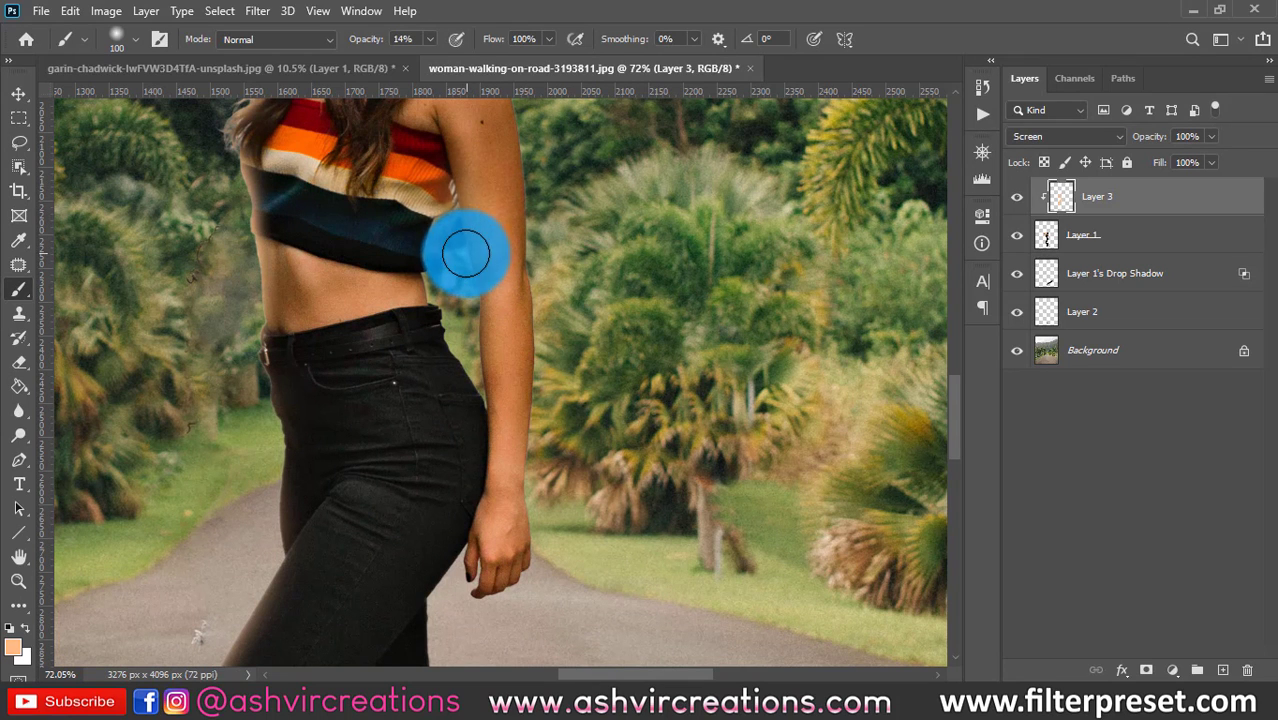
mouse_move(462, 219)
mouse_down()
mouse_move(489, 386)
mouse_move(451, 125)
mouse_up()
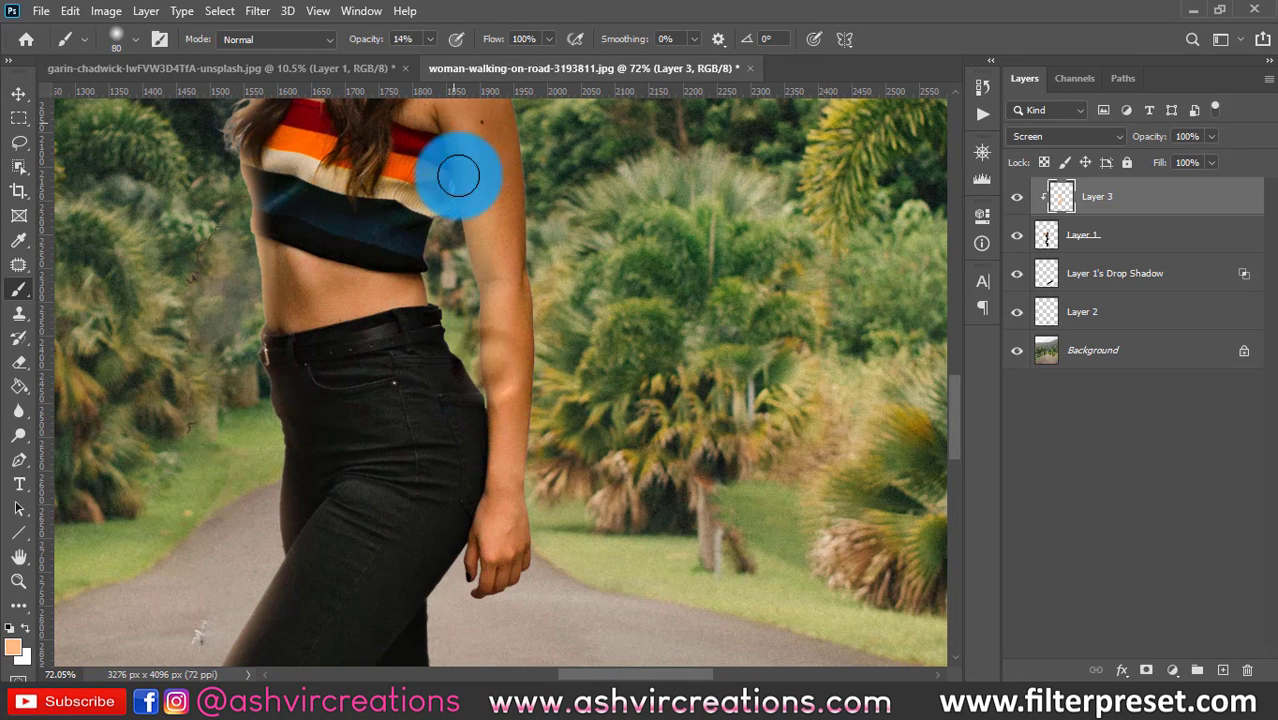
scroll(486, 263, down, 3)
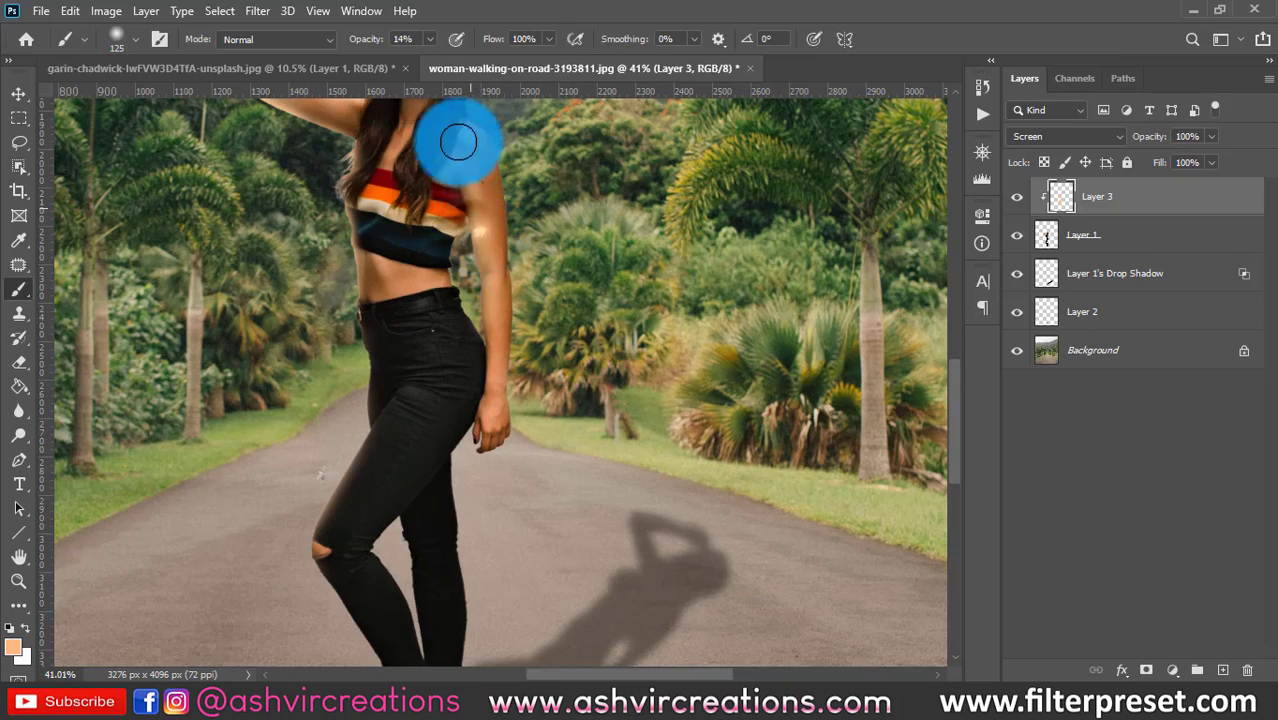
scroll(485, 208, down, 5)
scroll(516, 216, up, 4)
drag(545, 218, 668, 345)
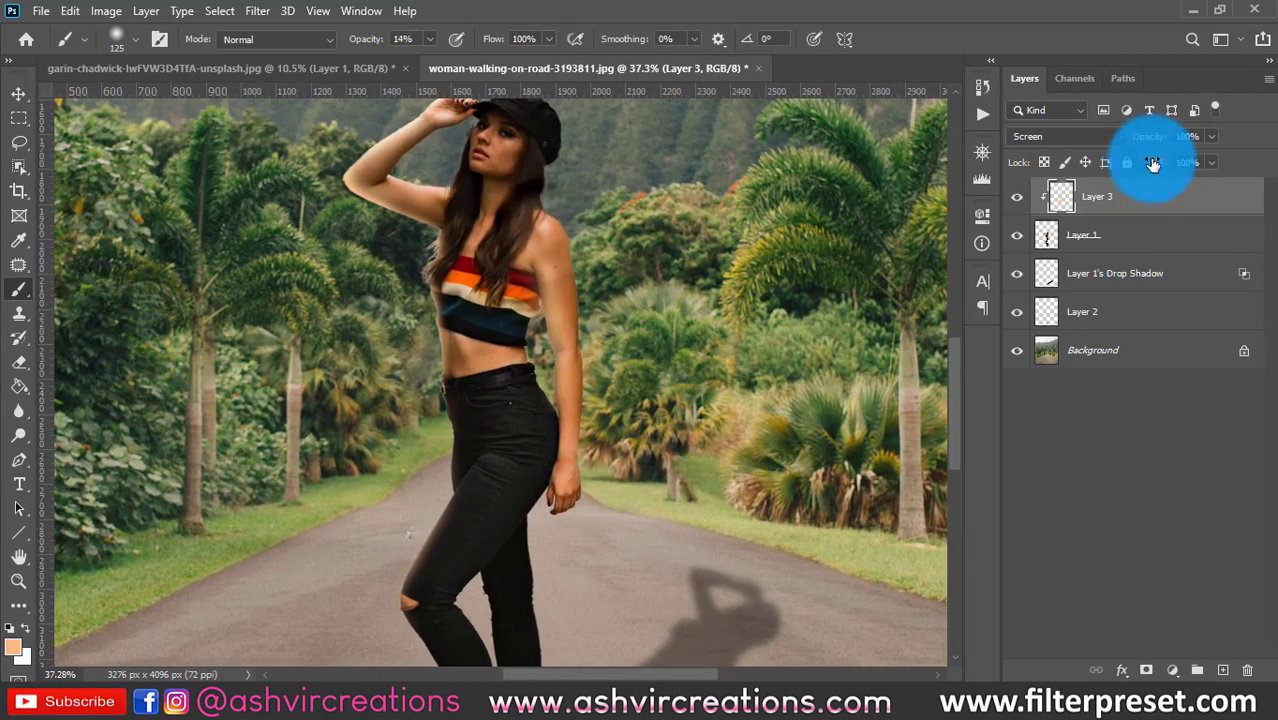
scroll(615, 279, down, 2)
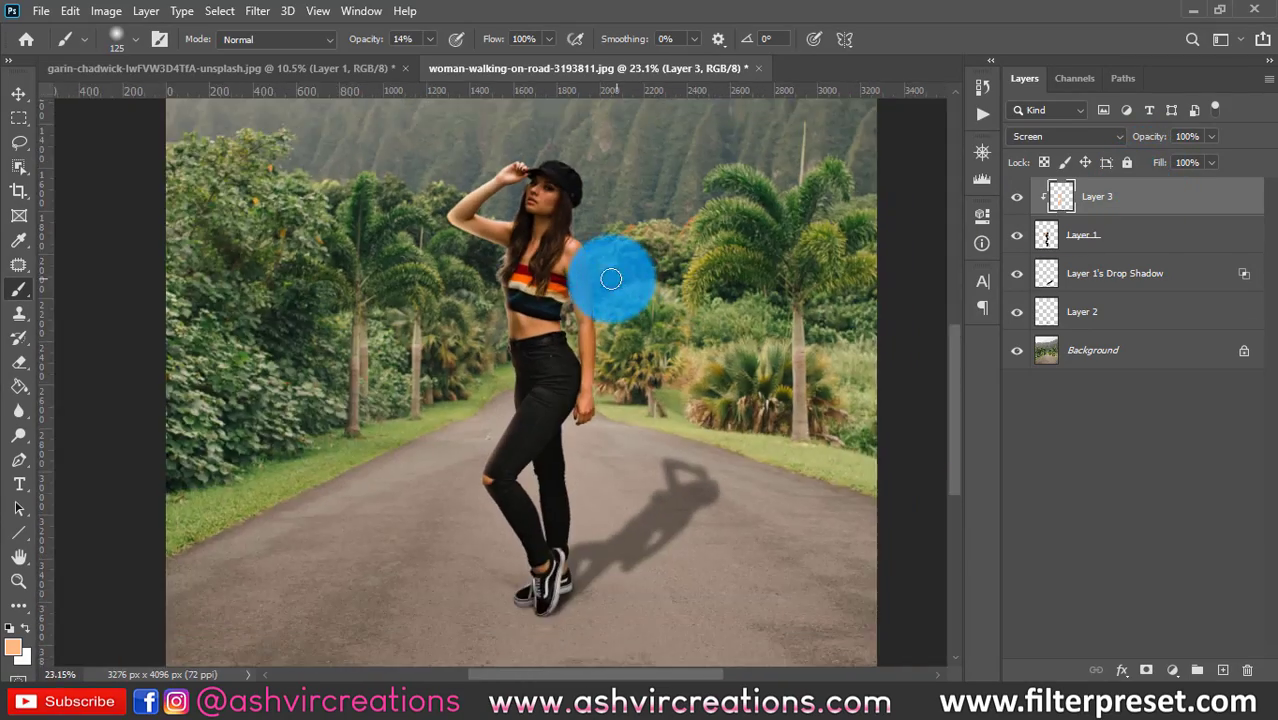
Examine the rim light on the woman's face, cap and raised arm up close, and on the whole composite
scroll(615, 279, up, 5)
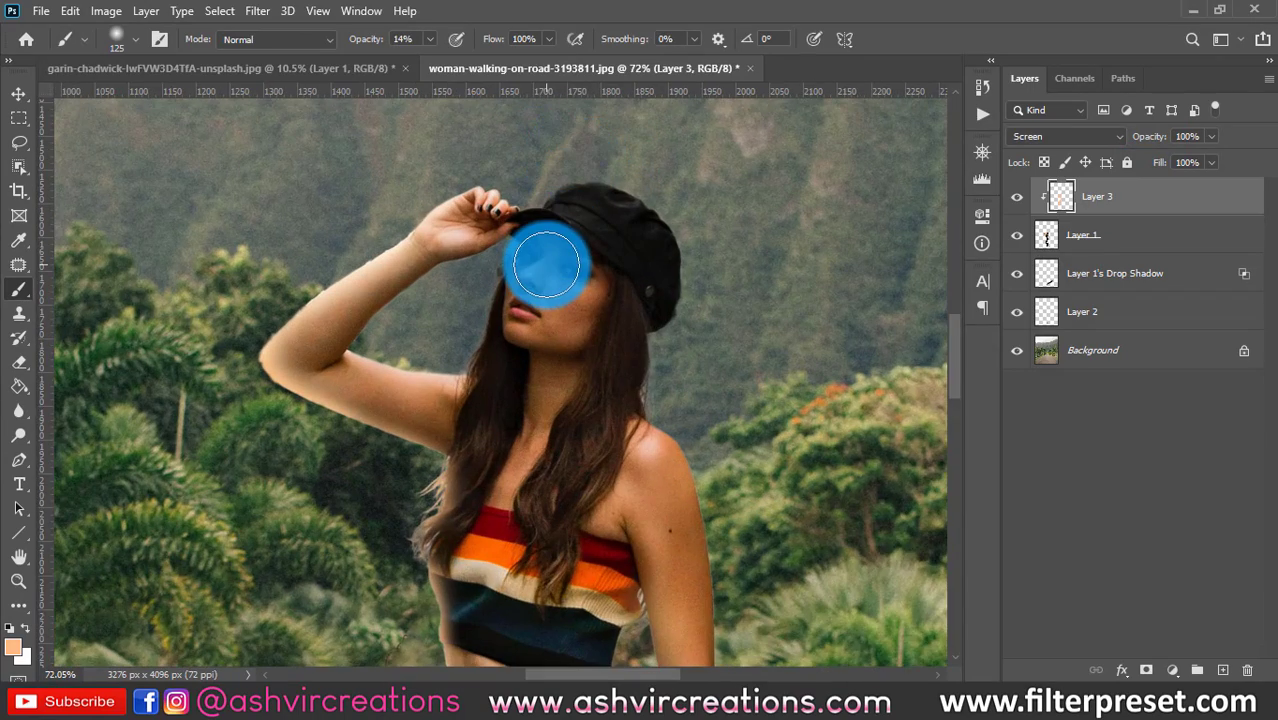
scroll(545, 263, up, 1)
key(bracketleft)
key(bracketleft)
scroll(547, 255, up, 2)
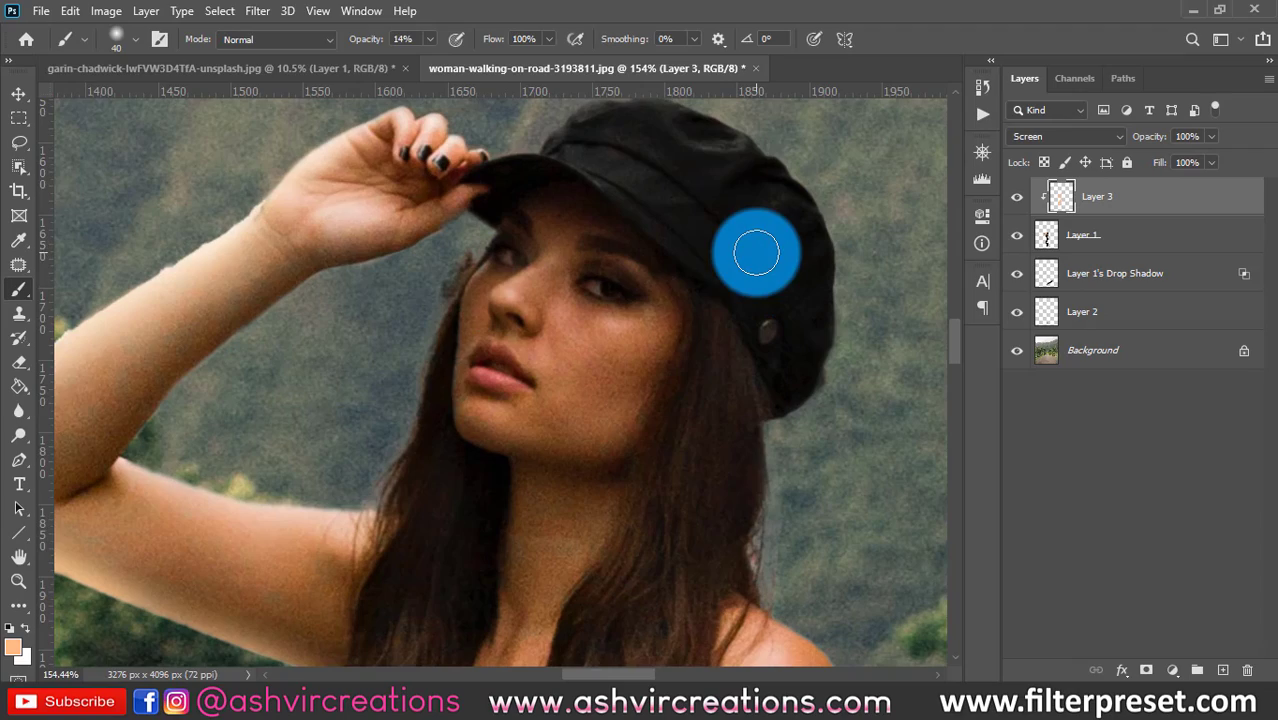
scroll(637, 282, down, 2)
scroll(650, 290, down, 4)
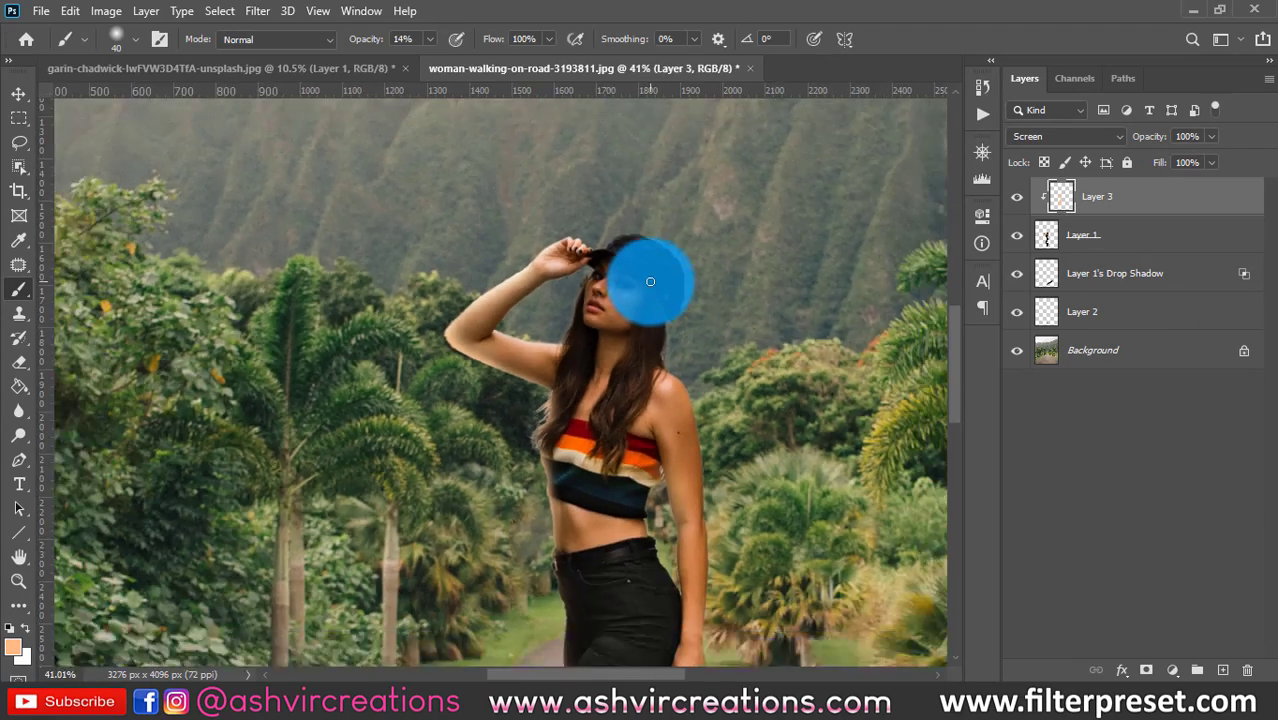
key(v)
scroll(650, 284, down, 1)
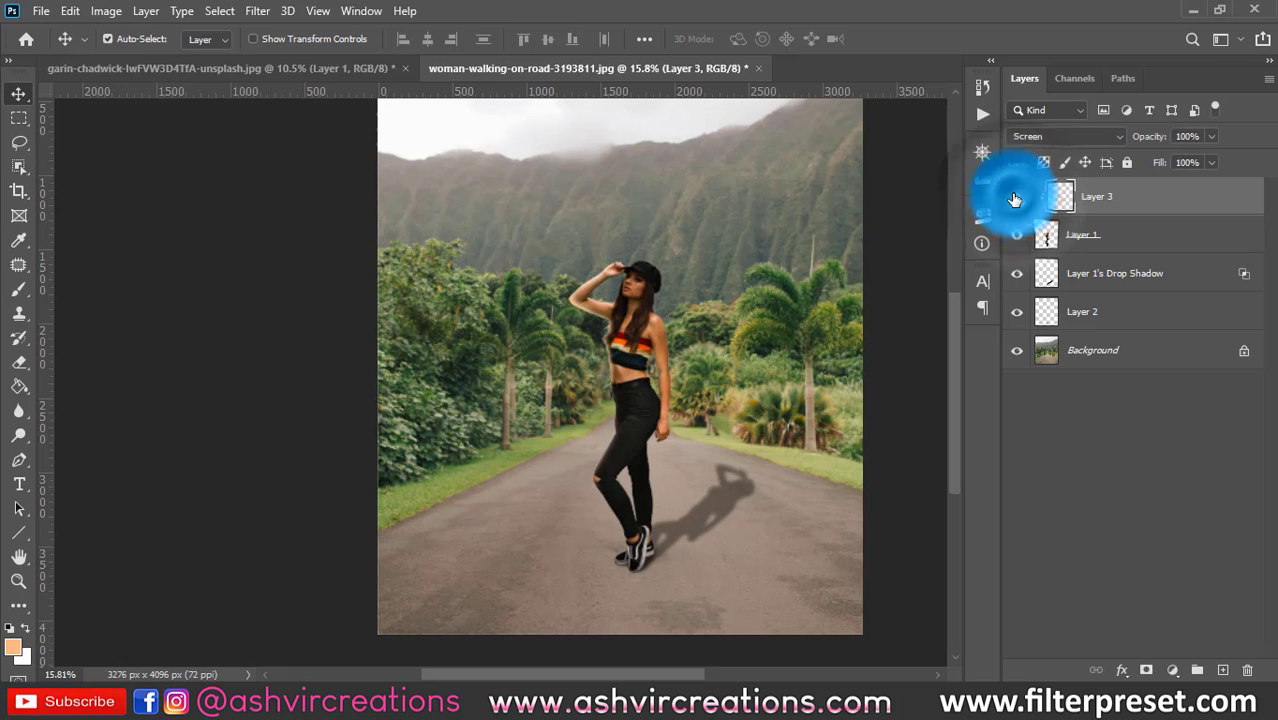
scroll(708, 276, down, 1)
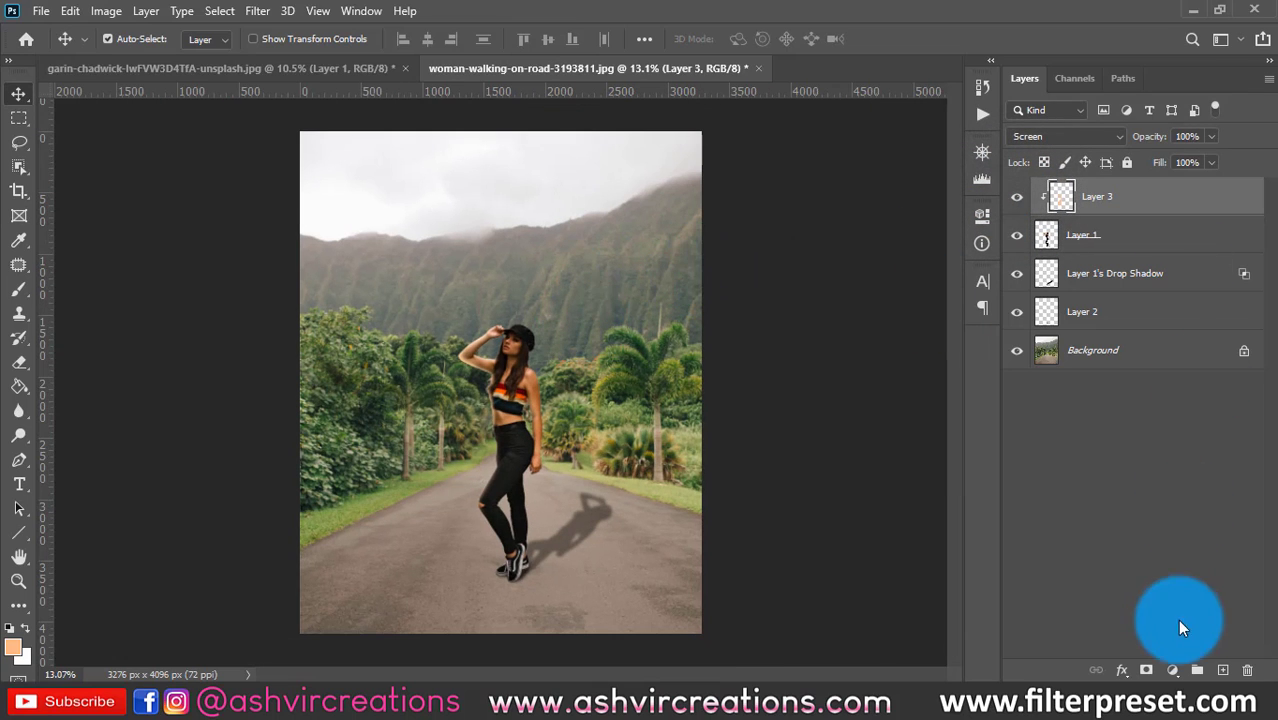
Create a new empty layer on top and set the soft brush to 1811 px at 100% opacity
click(1220, 670)
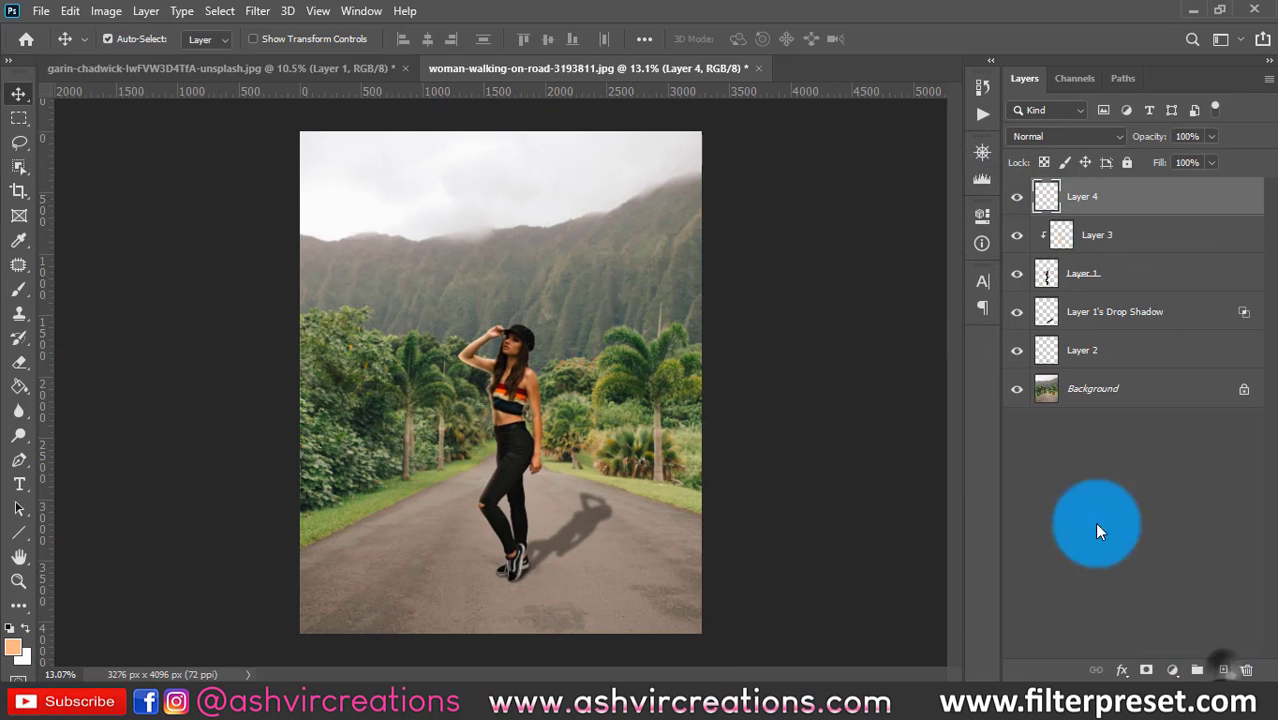
click(19, 289)
right_click(468, 328)
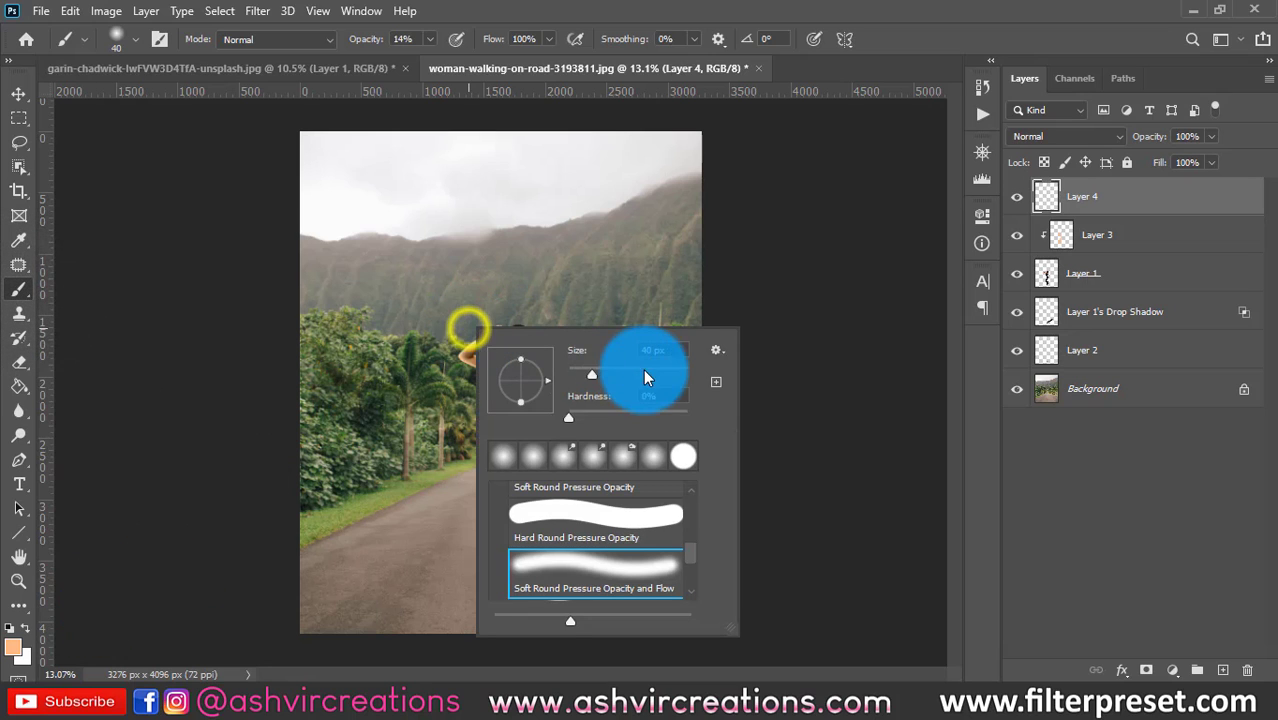
click(675, 376)
mouse_move(679, 376)
mouse_down()
mouse_move(462, 300)
mouse_move(455, 321)
mouse_up()
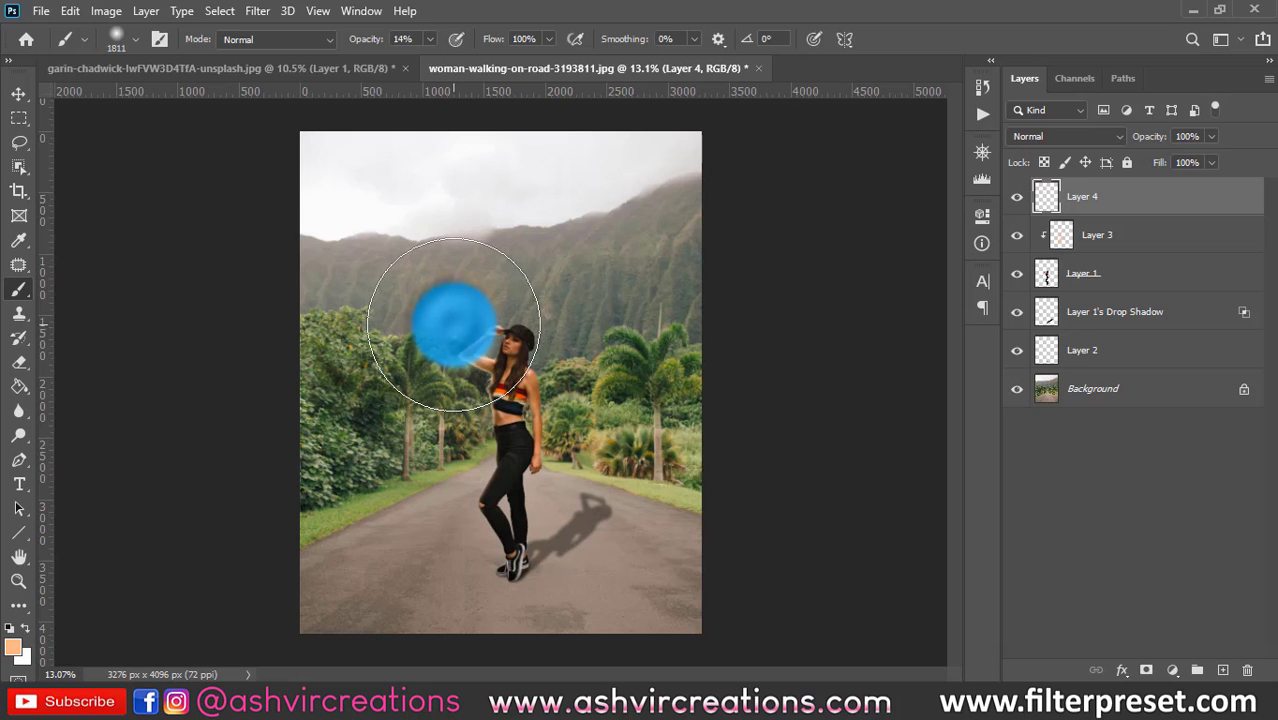
drag(372, 43, 623, 44)
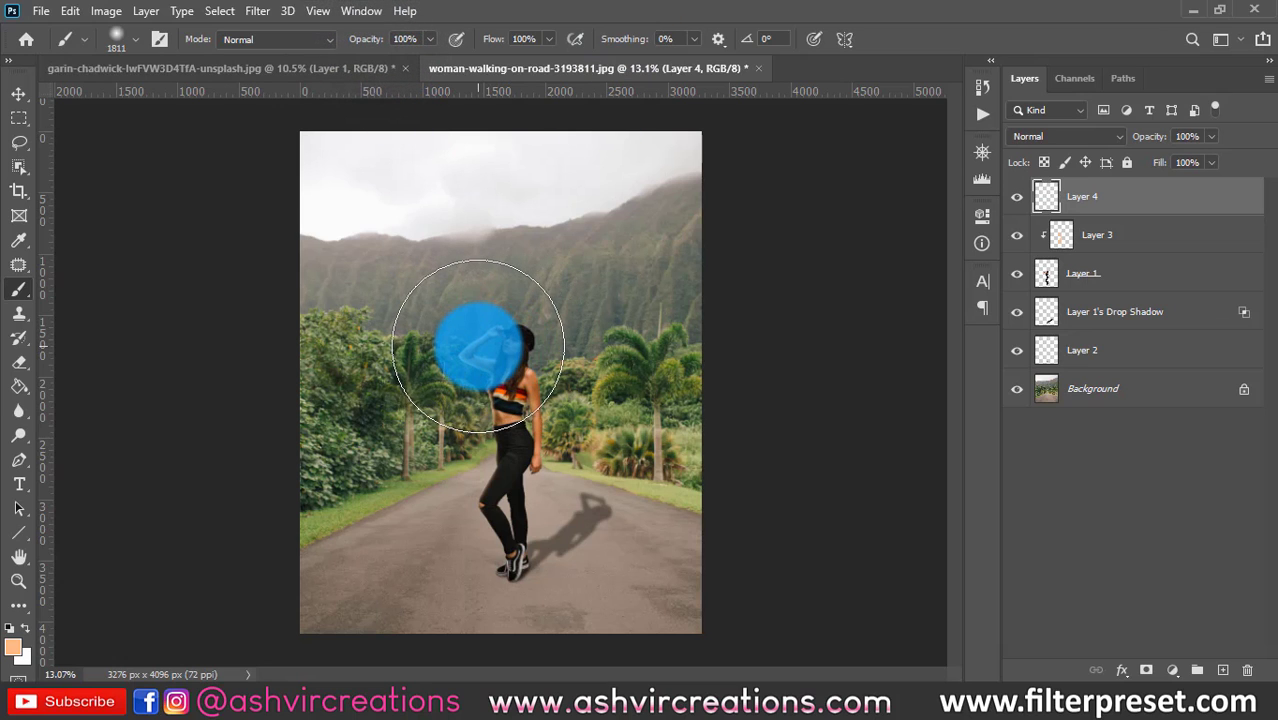
Paint one large peach glow spot over the woman's raised arm and set its layer's blend mode to Screen
click(478, 345)
click(1034, 134)
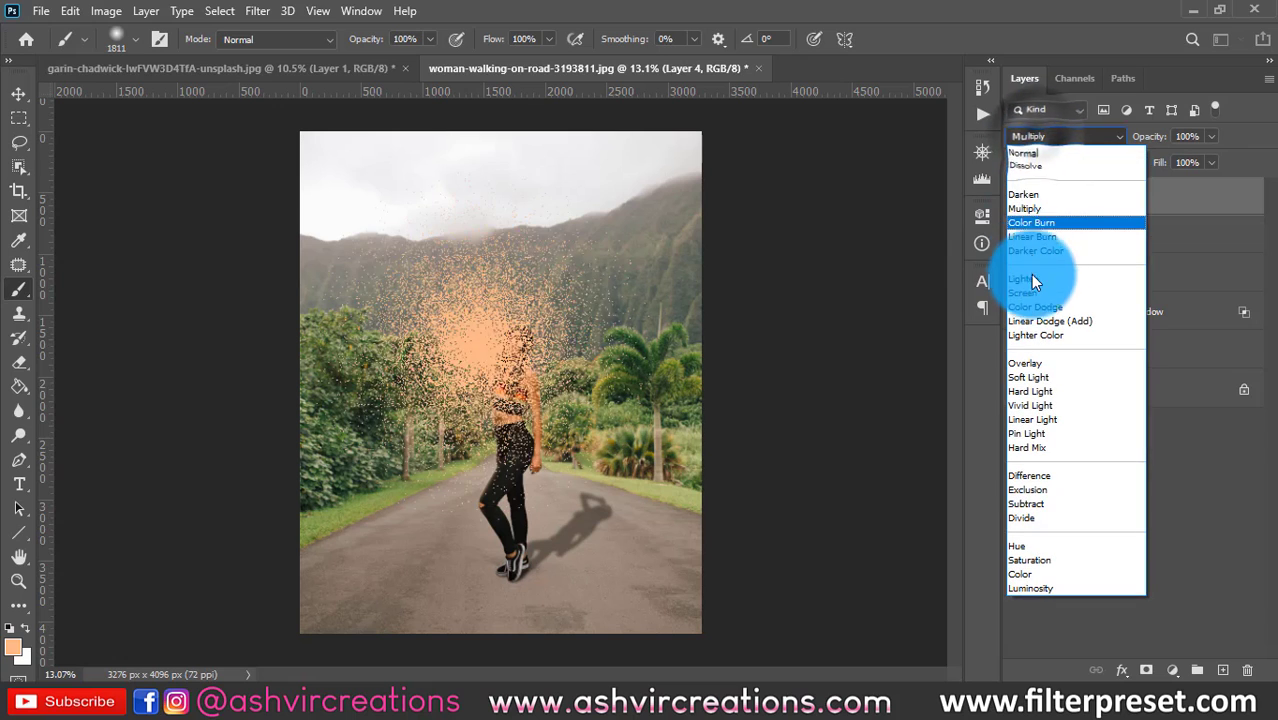
click(1031, 291)
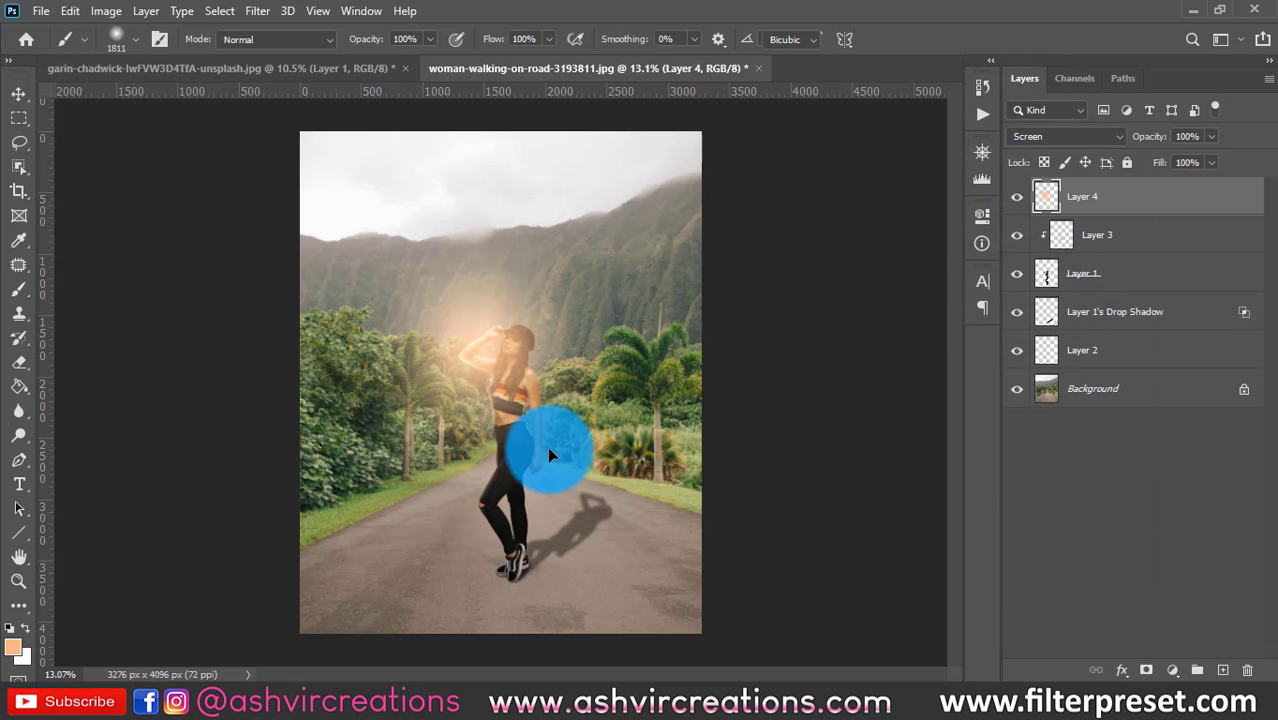
Enlarge the peach glow with Free Transform and reposition it around the woman's upper body
key(ctrl+t)
drag(653, 530, 752, 612)
drag(508, 404, 524, 423)
click(884, 485)
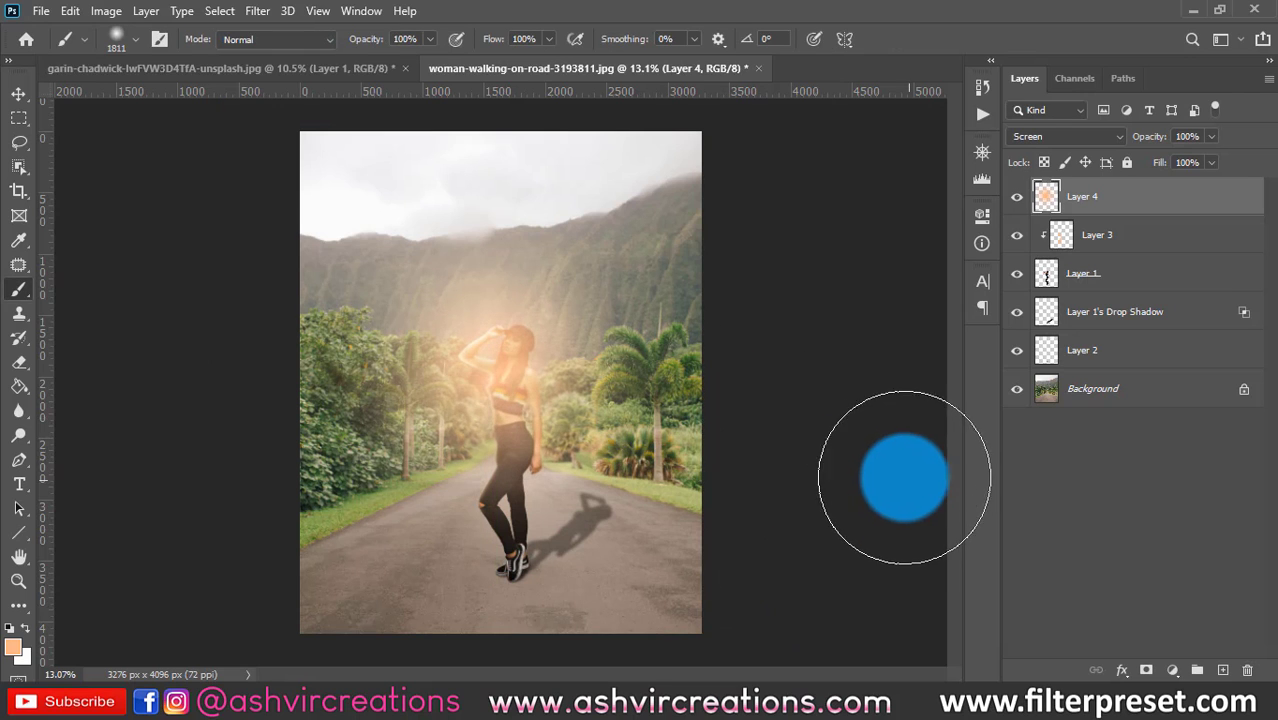
Add a Gradient Fill layer and change the end color stop of its peach-to-transparent gradient to white (ffffff)
click(1174, 672)
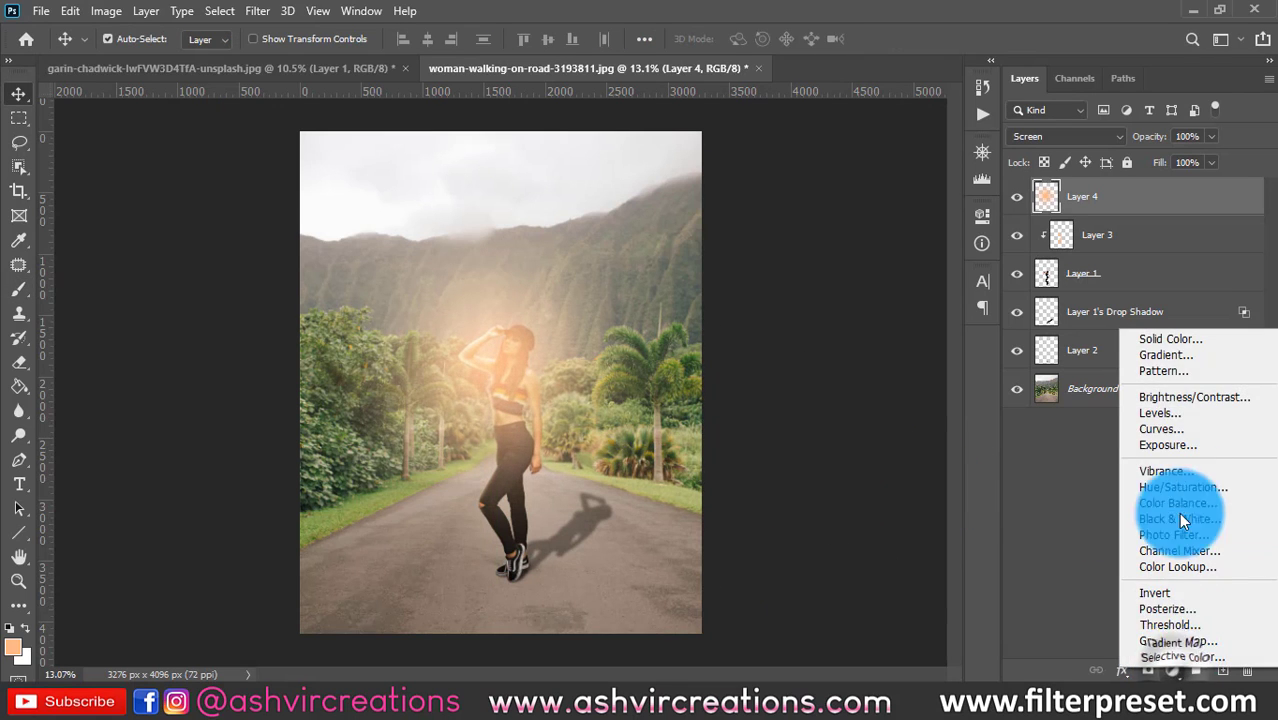
click(1162, 356)
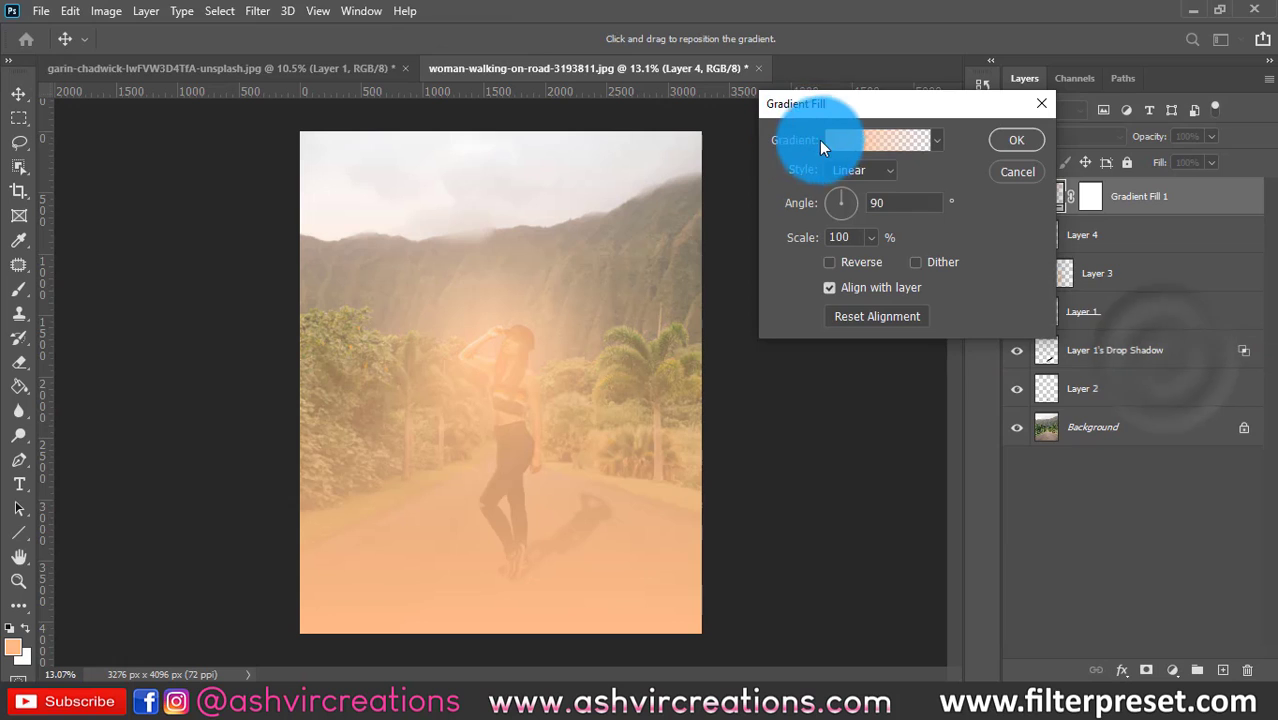
click(857, 142)
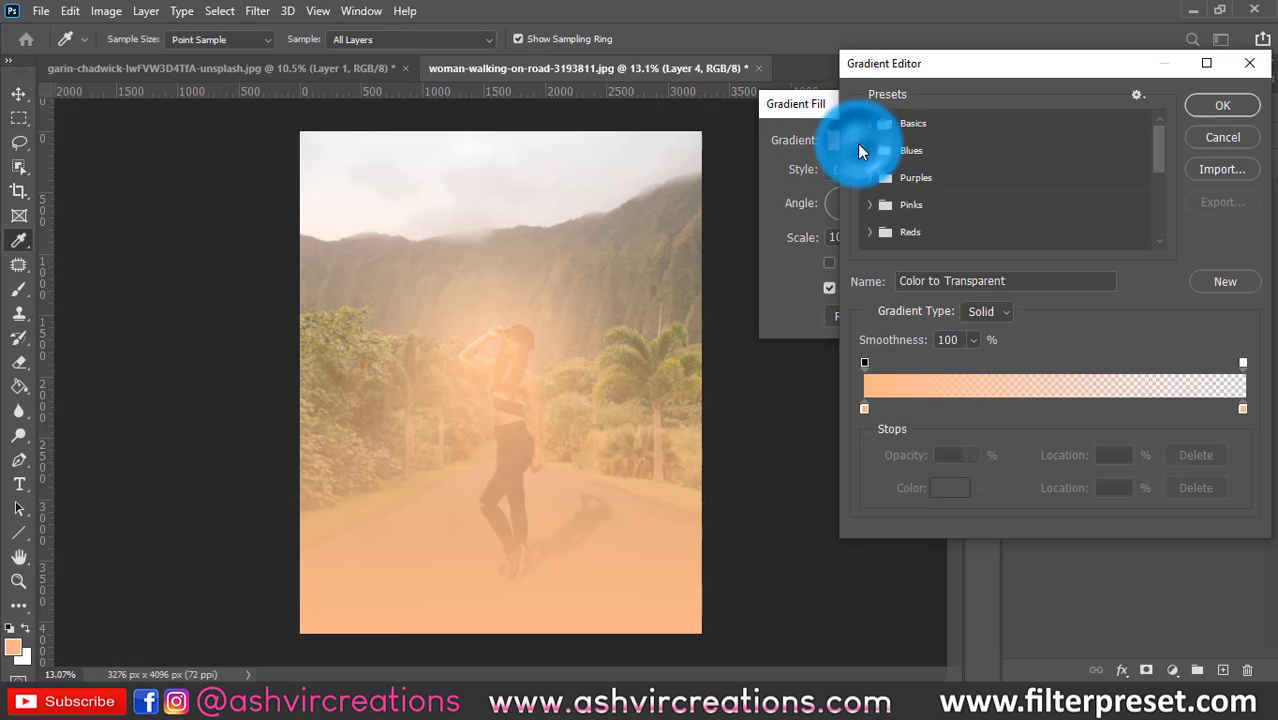
click(1243, 410)
click(950, 487)
click(665, 200)
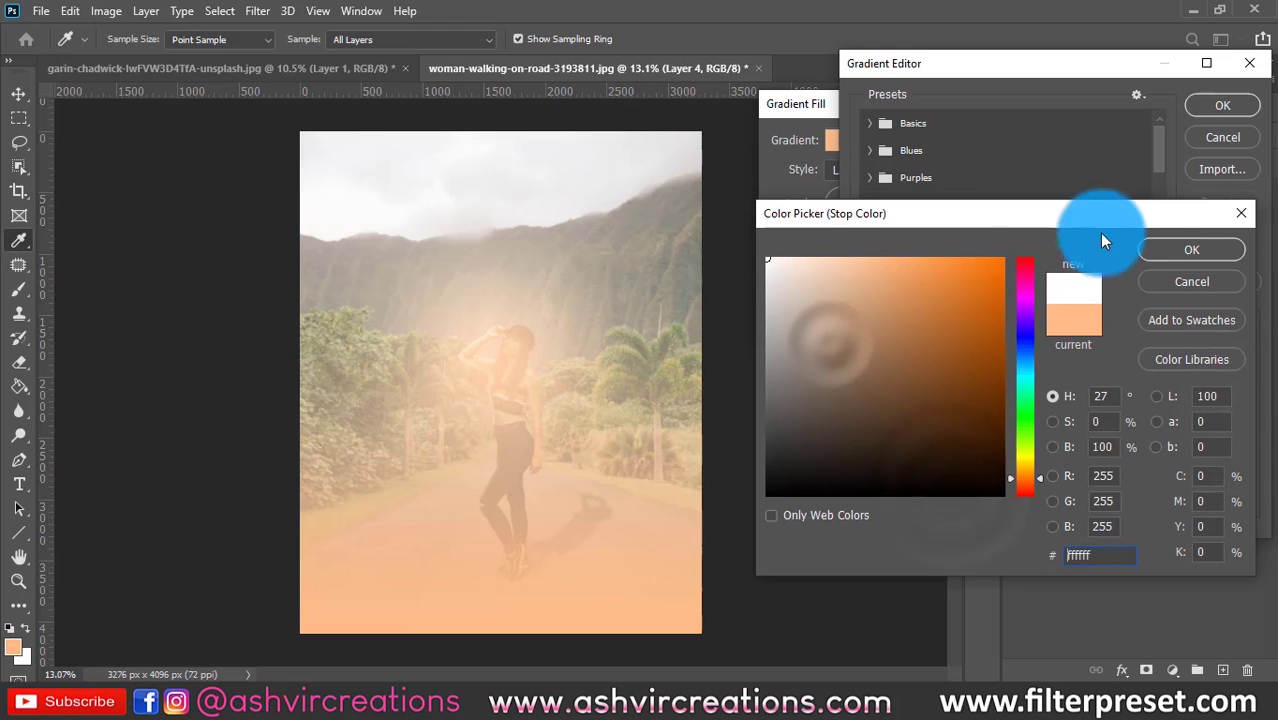
click(1190, 250)
click(1198, 101)
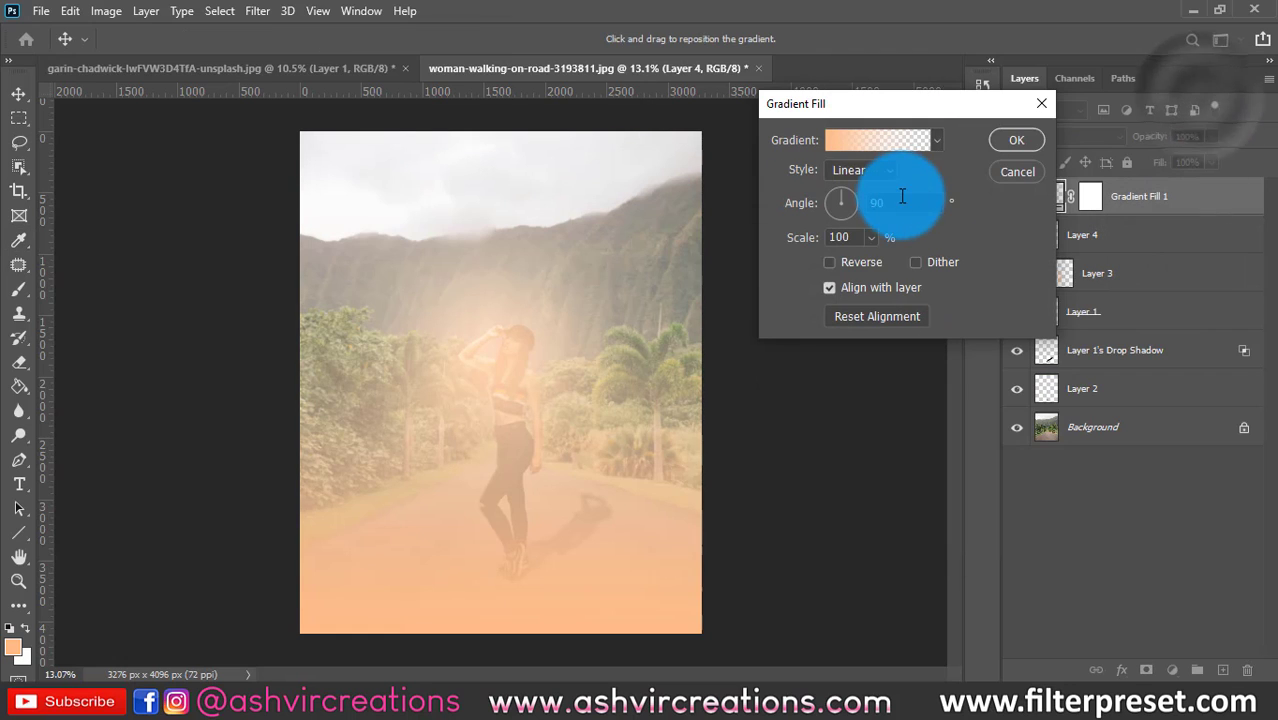
Set the gradient fill's style to Radial and compare it with the Reverse option, leaving Reverse off
click(861, 202)
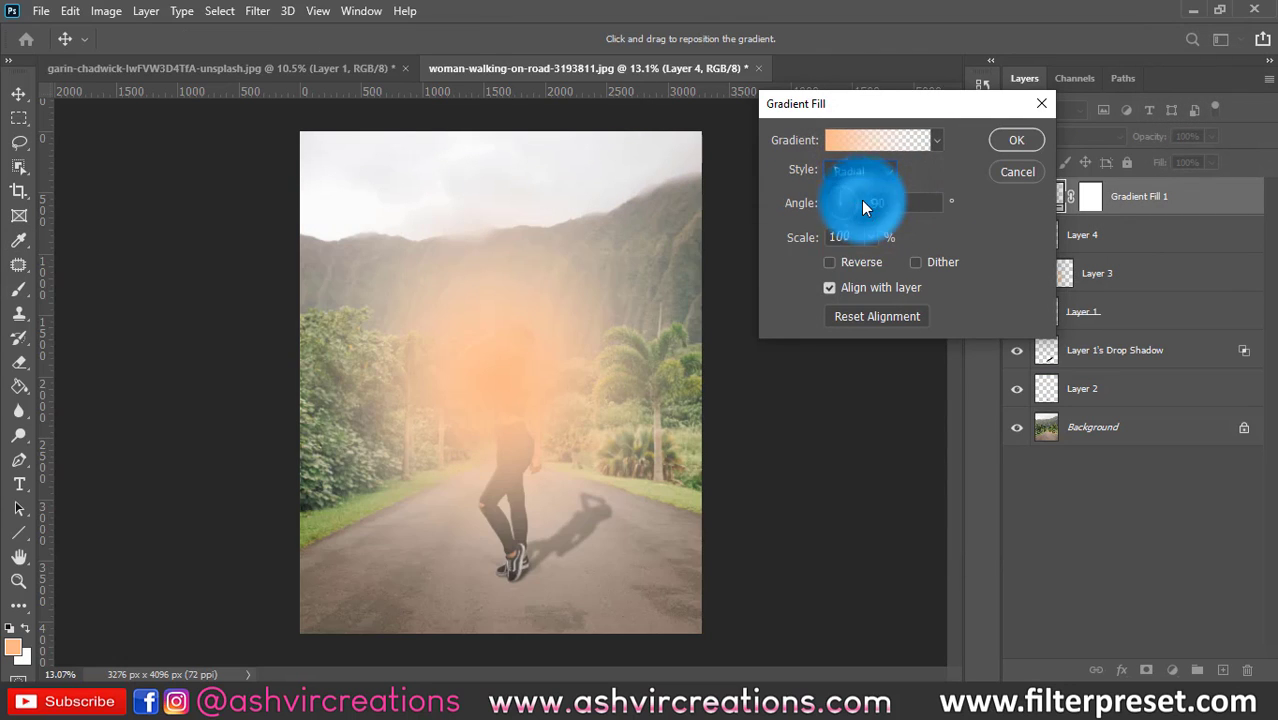
click(846, 259)
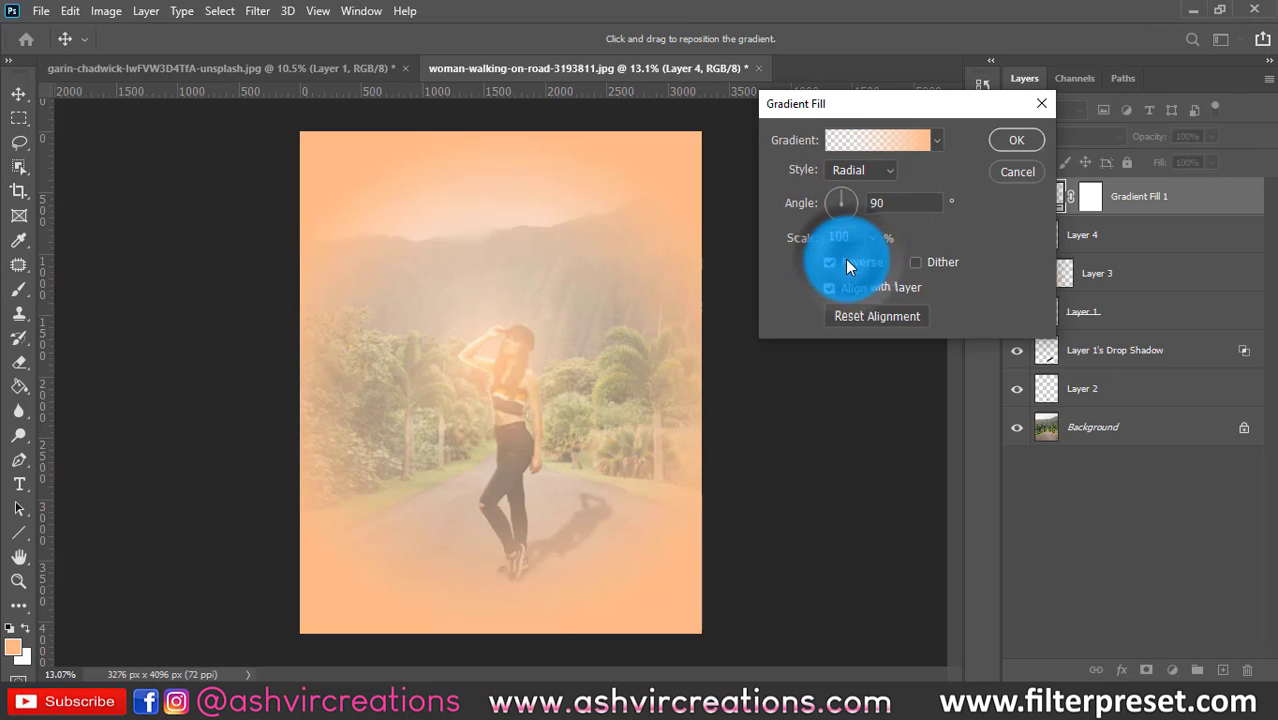
click(845, 259)
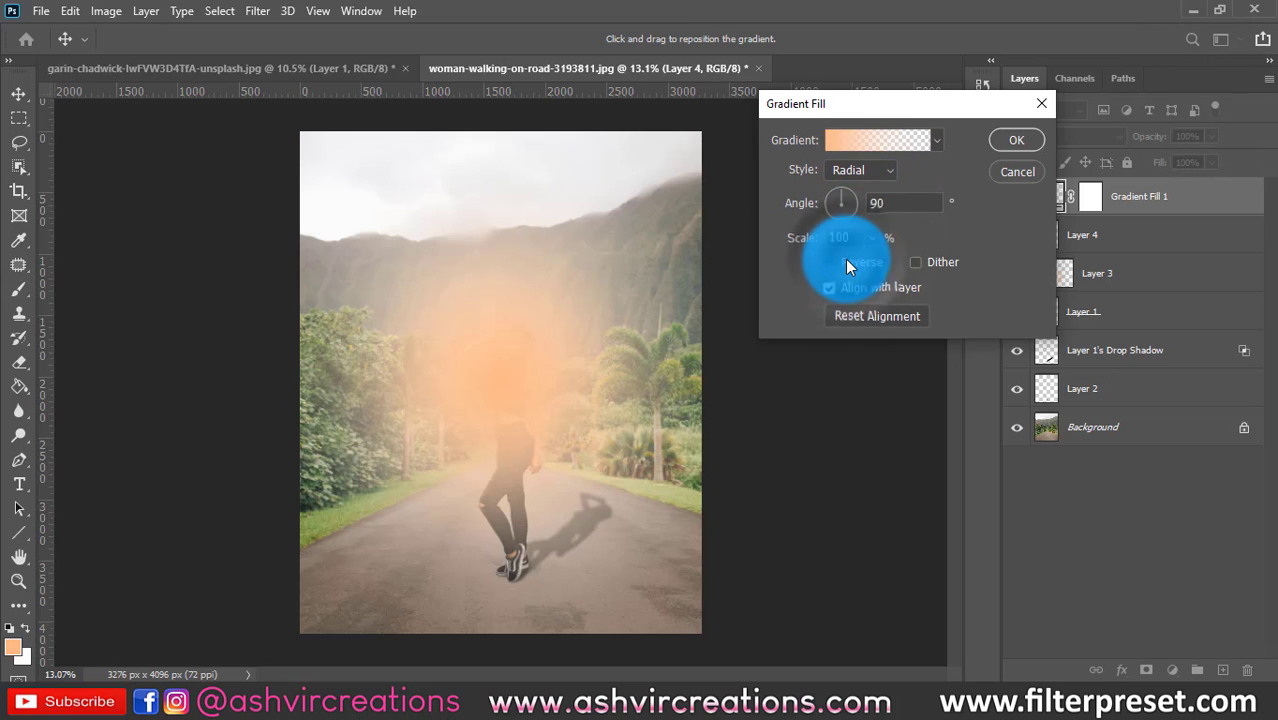
Add a middle color stop to the gradient at 48% and set its color to pale peach ffeee0
click(871, 141)
click(865, 407)
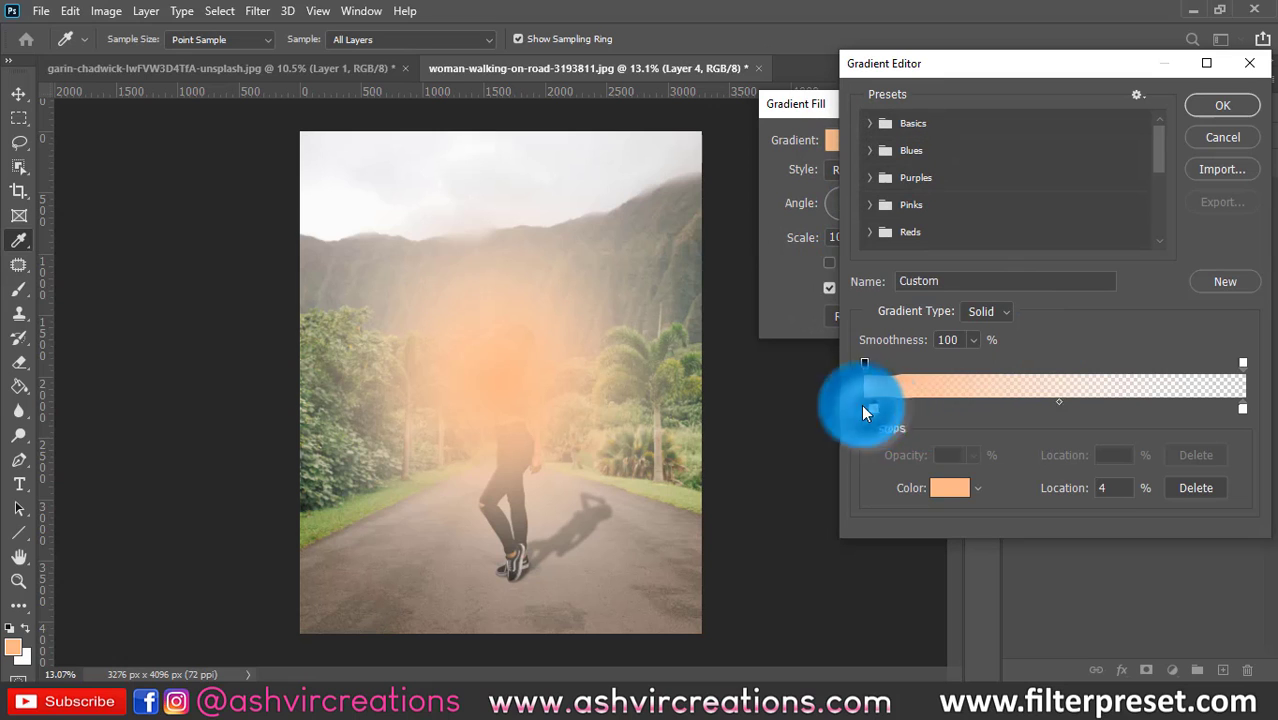
drag(868, 412, 908, 409)
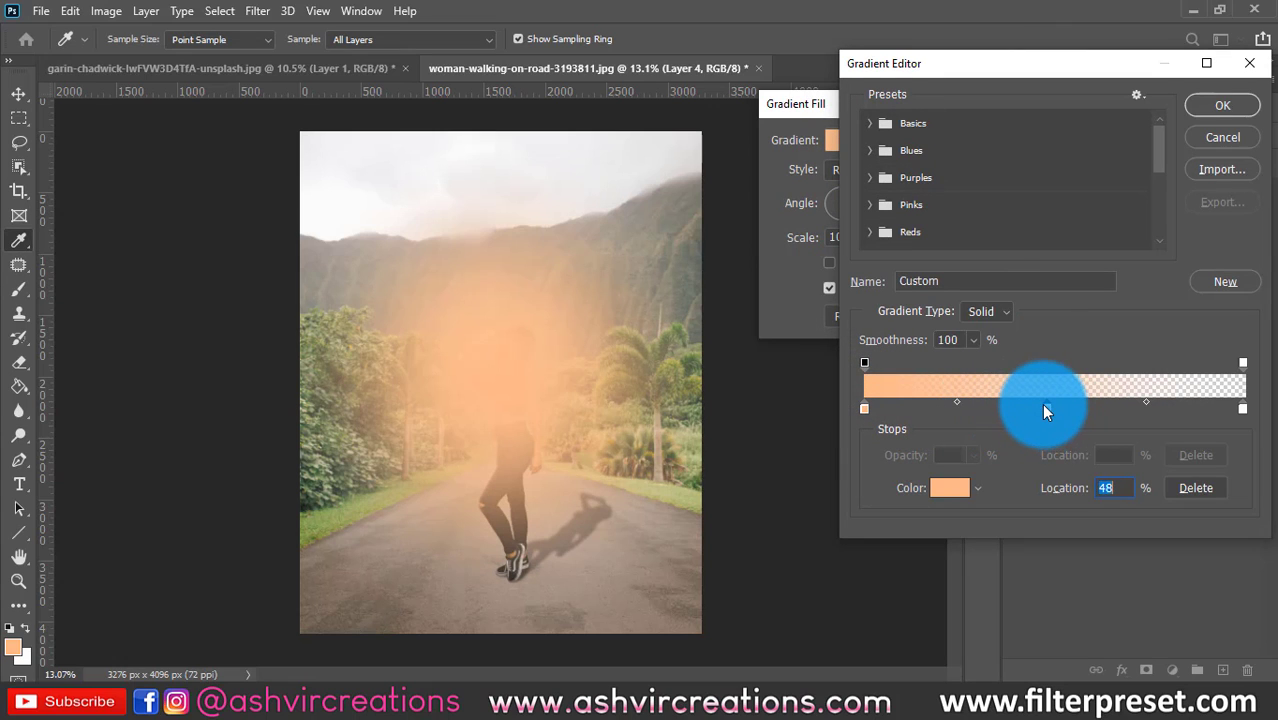
click(957, 487)
click(808, 258)
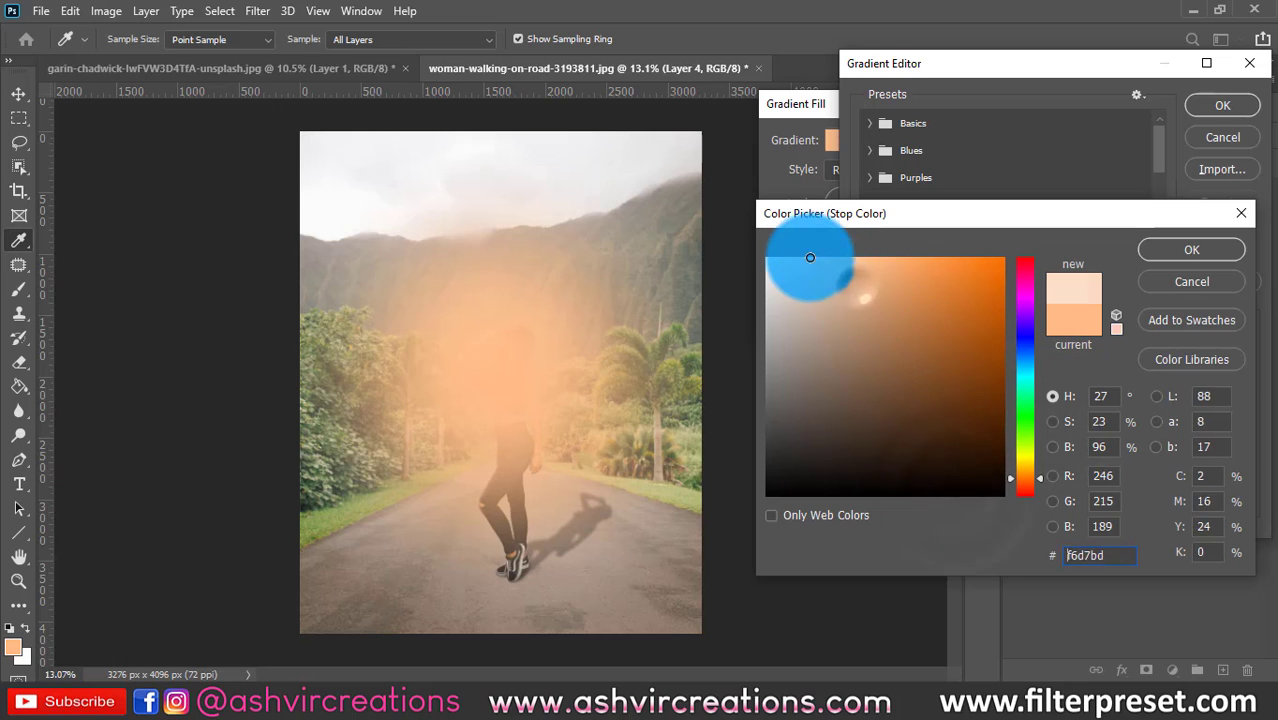
drag(810, 278, 795, 250)
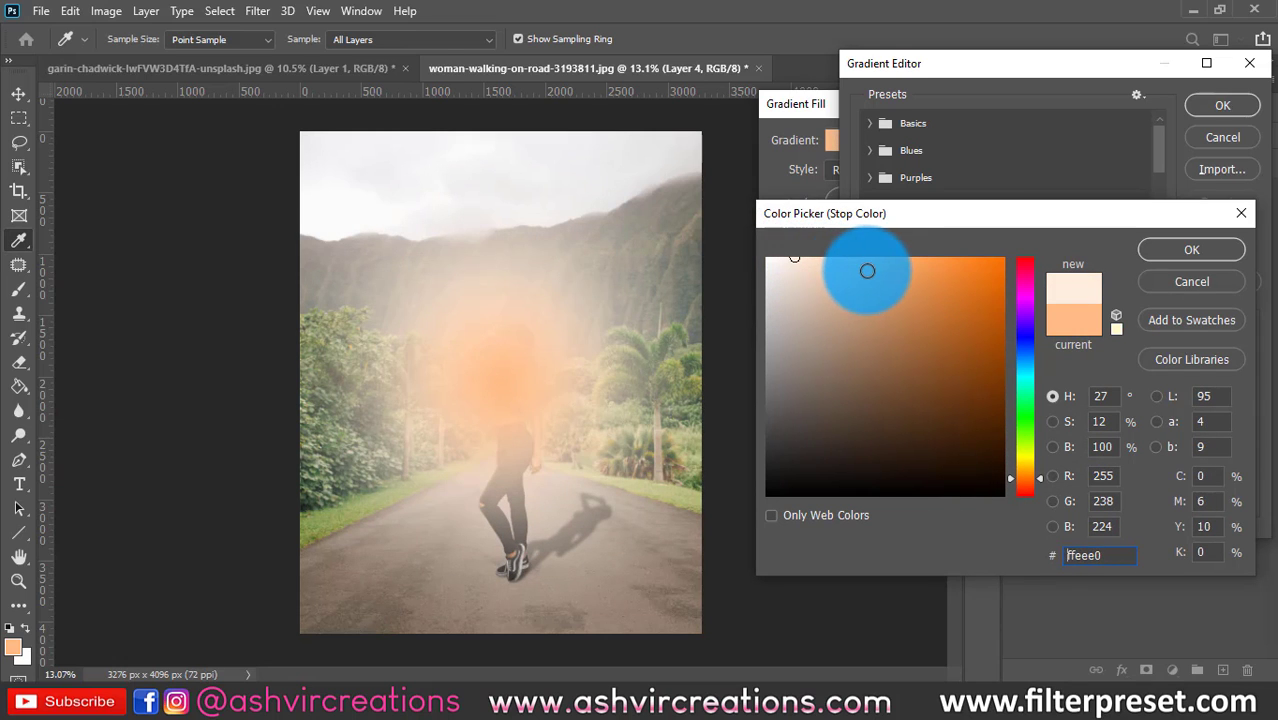
click(1180, 250)
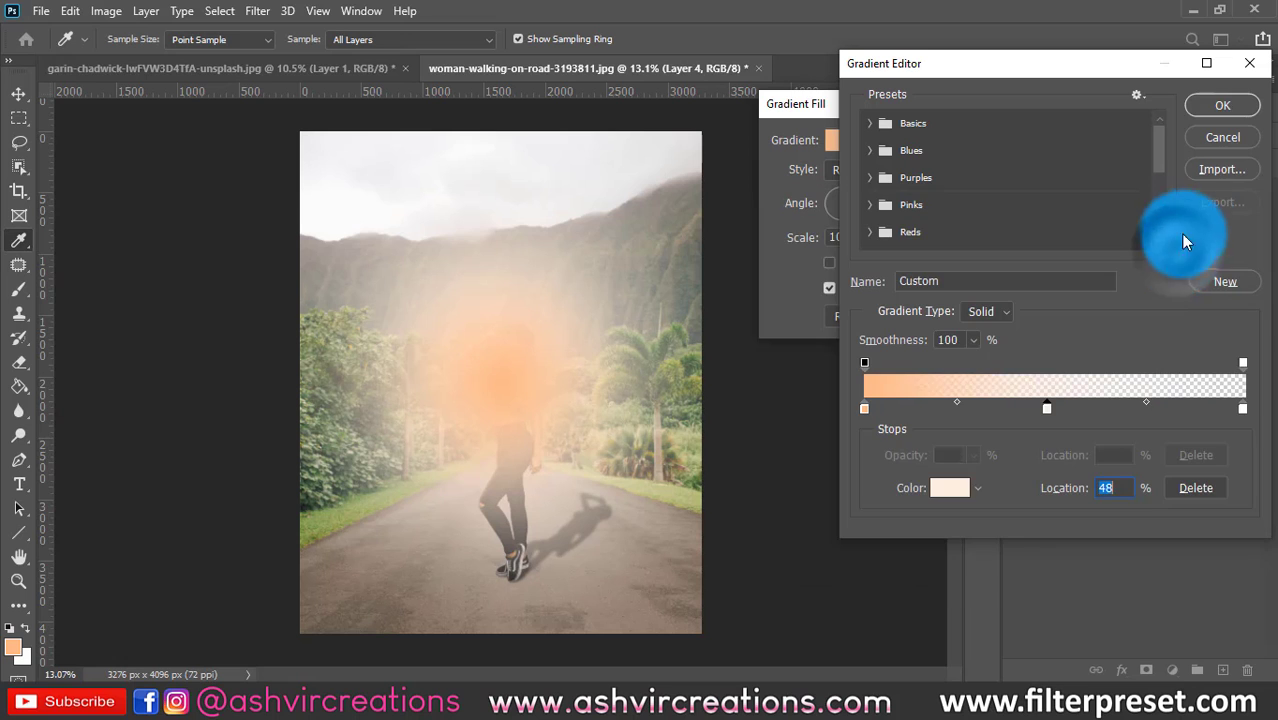
Accept the edited gradient and the radial gradient fill, and hide Layer 4
click(1222, 107)
click(1013, 137)
key(v)
click(1017, 234)
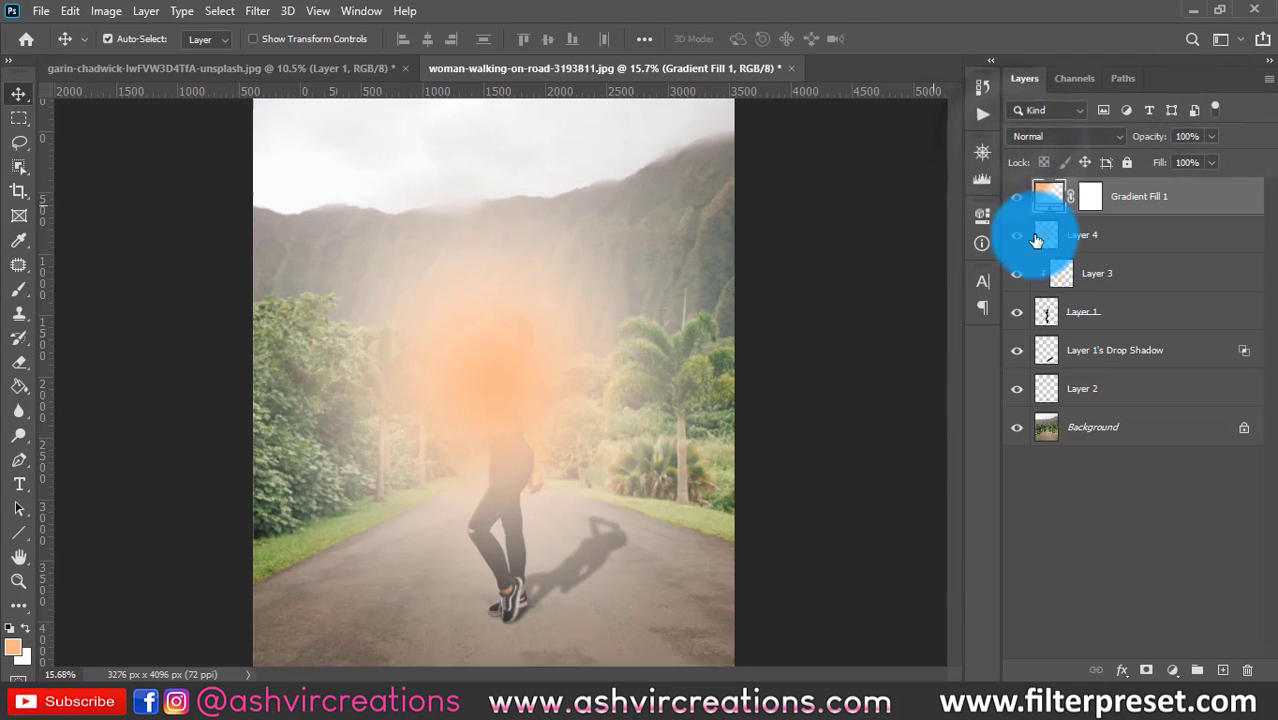
Try to reposition the gradient fill's glow by moving the layer and its layer mask
scroll(512, 397, down, 2)
mouse_move(512, 400)
mouse_down()
mouse_move(508, 379)
mouse_move(546, 425)
mouse_move(492, 412)
mouse_up()
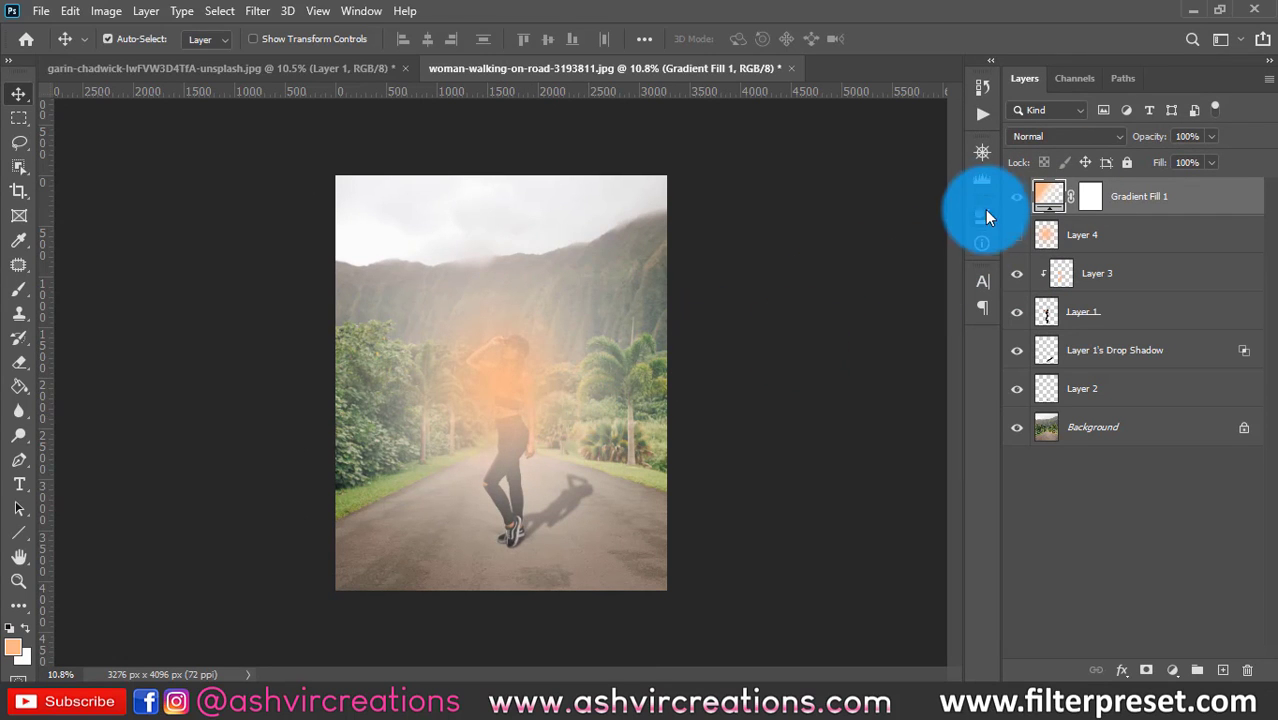
click(1085, 200)
drag(538, 414, 453, 370)
key(ctrl+z)
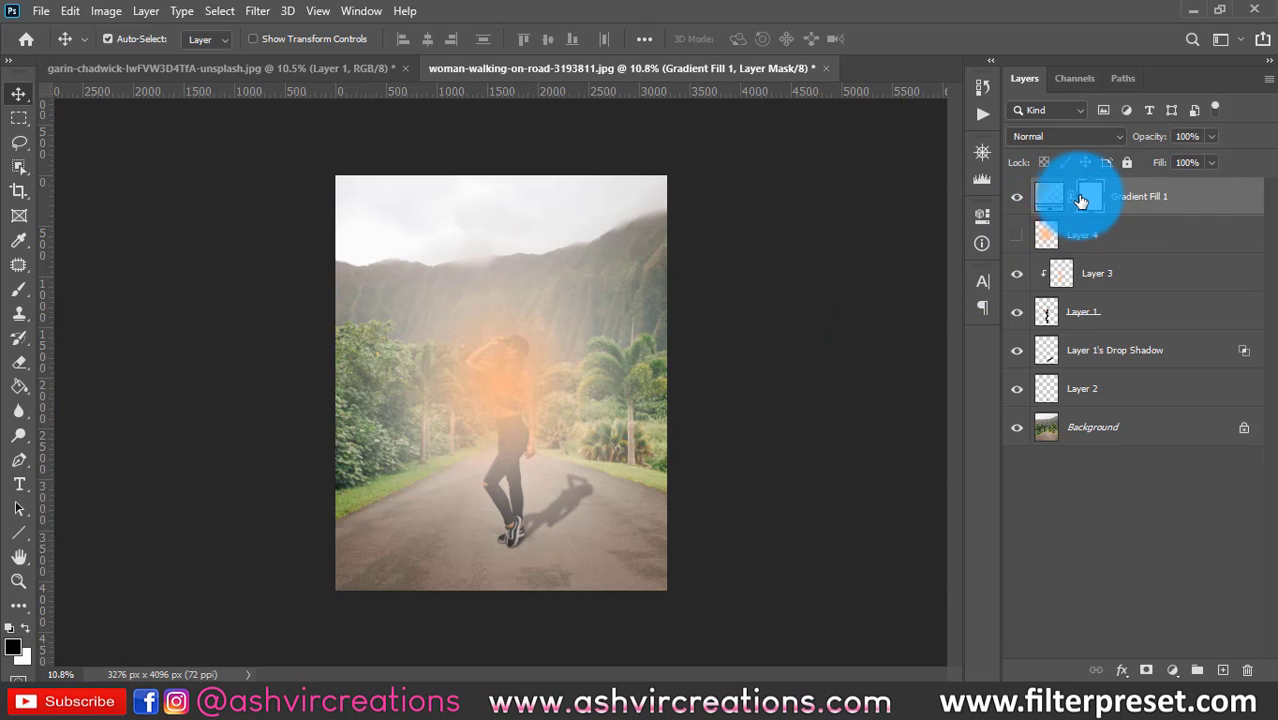
double_click(1084, 201)
click(744, 286)
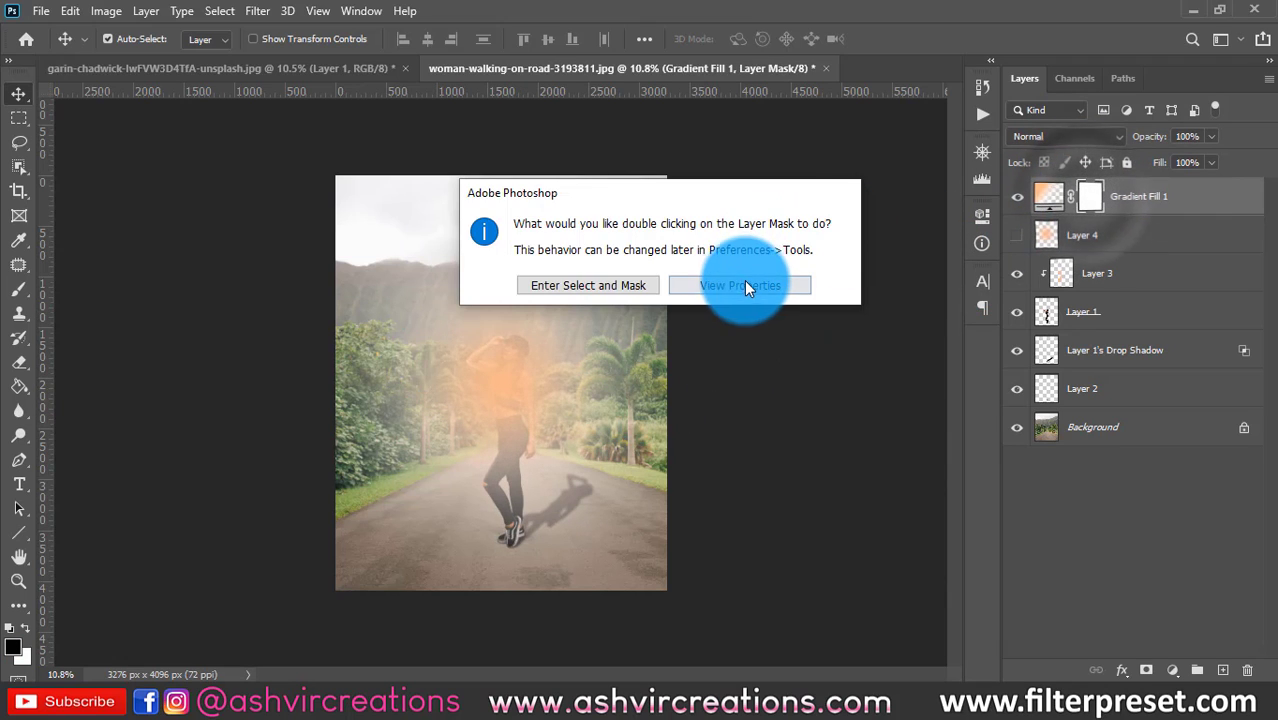
click(639, 283)
Set the Gradient Fill 1 layer's blend mode to Screen and try to free-transform it
click(1170, 655)
click(1074, 147)
click(1024, 287)
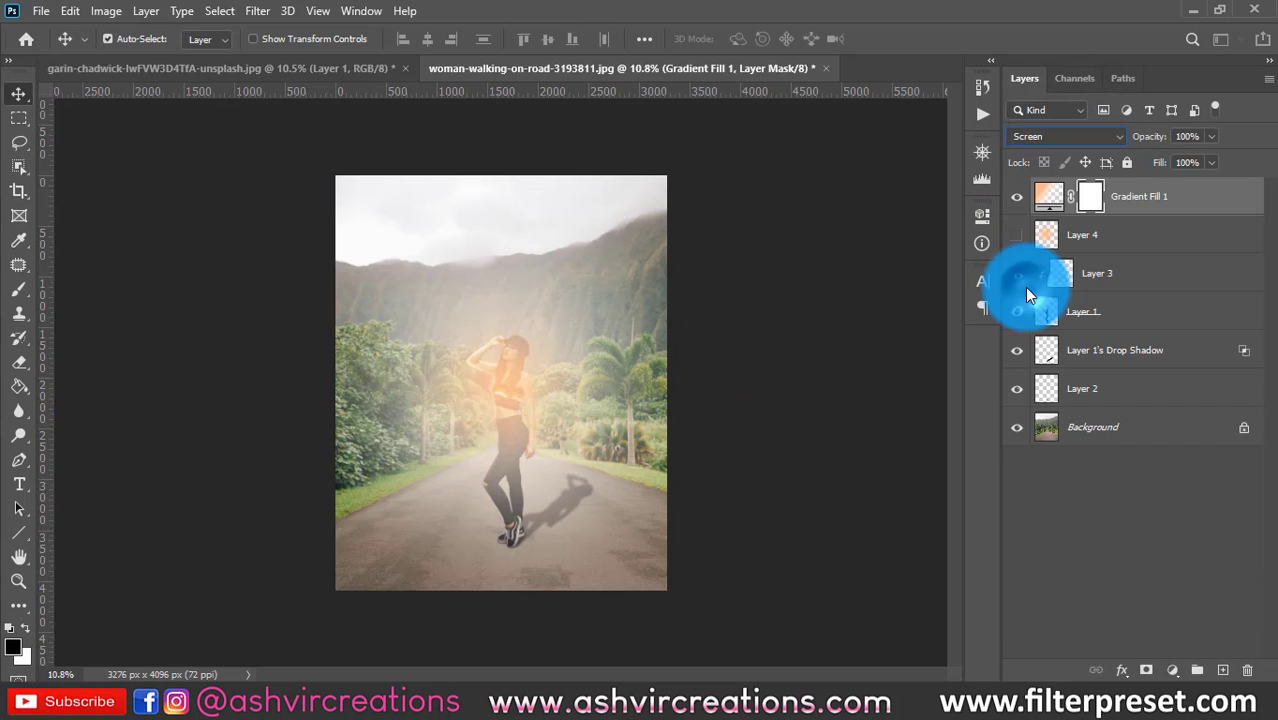
key(ctrl+t)
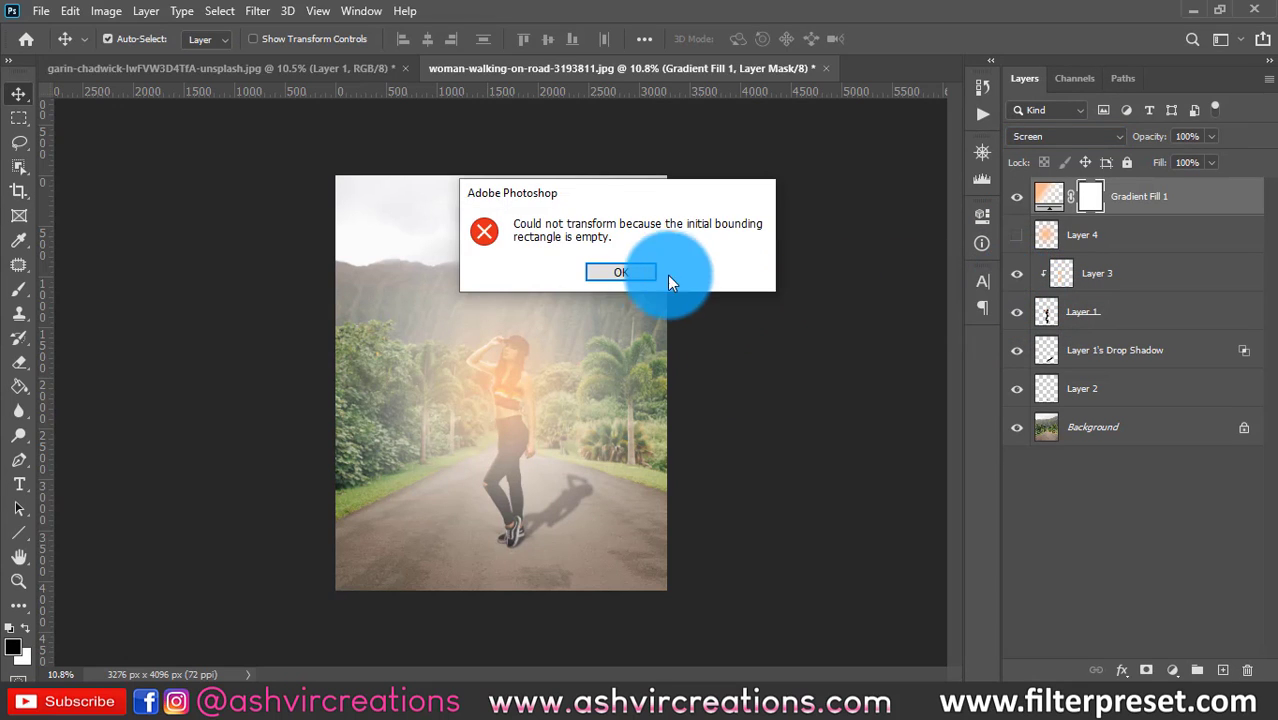
key(Return)
Rasterize the Gradient Fill 1 layer, delete its layer mask, and compare the image with and without the layer
click(1124, 201)
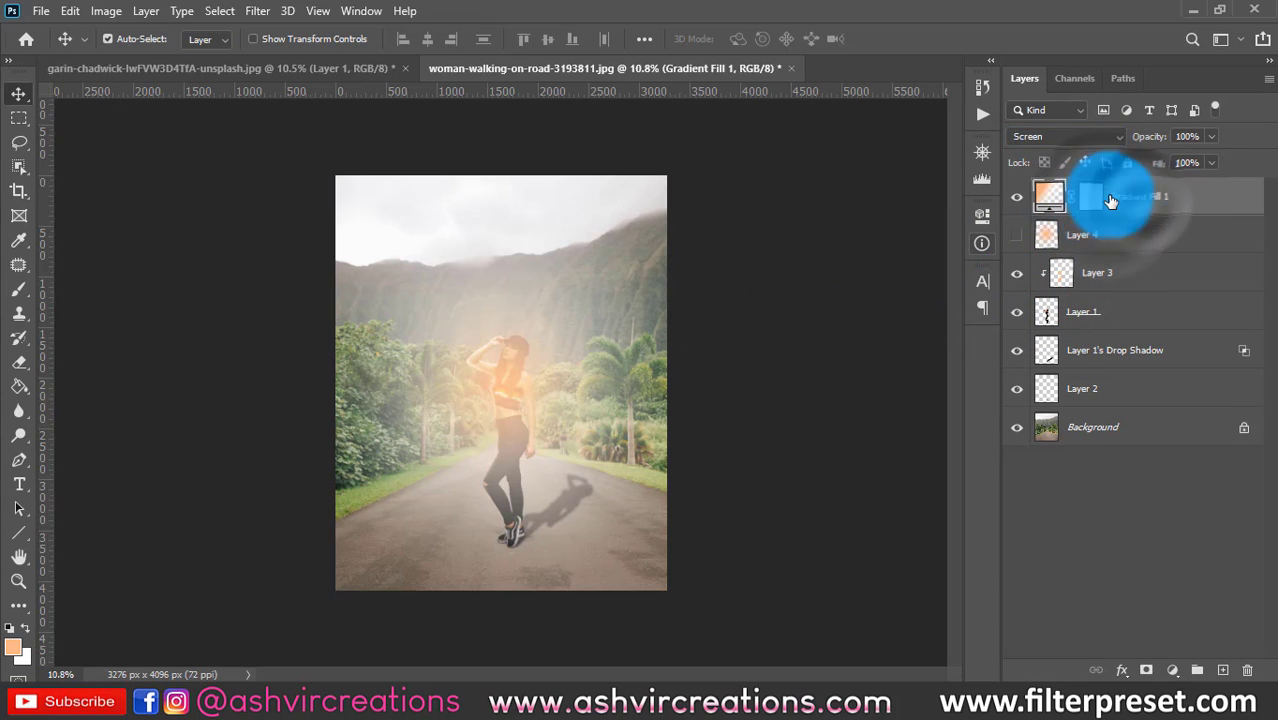
right_click(1107, 200)
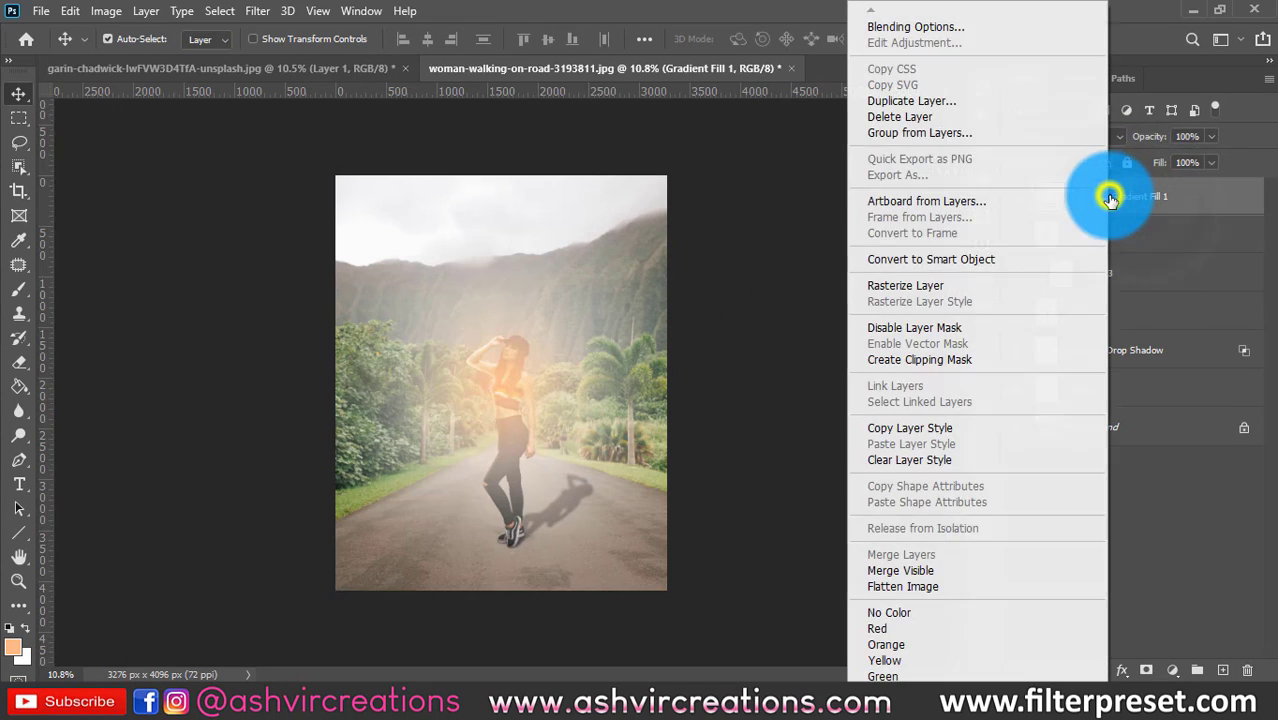
click(913, 279)
key(ctrl+0)
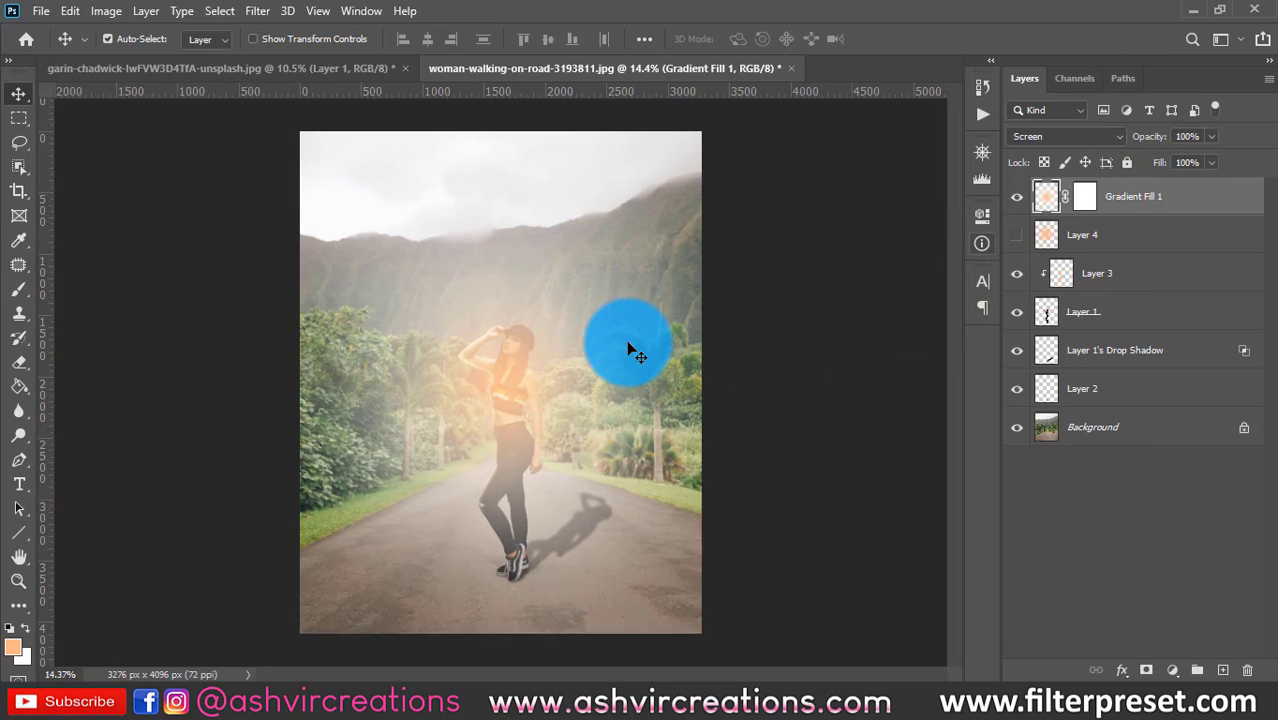
scroll(628, 348, up, 1)
right_click(1086, 199)
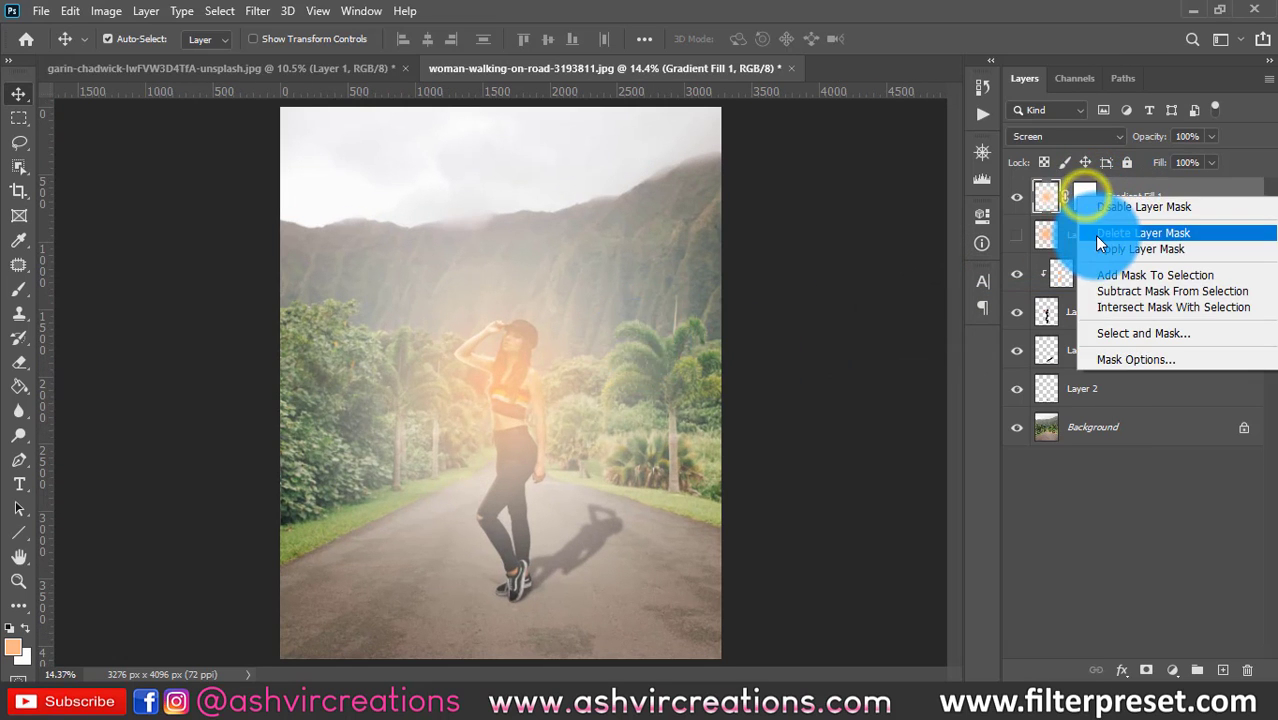
click(1094, 233)
click(1017, 202)
click(1017, 203)
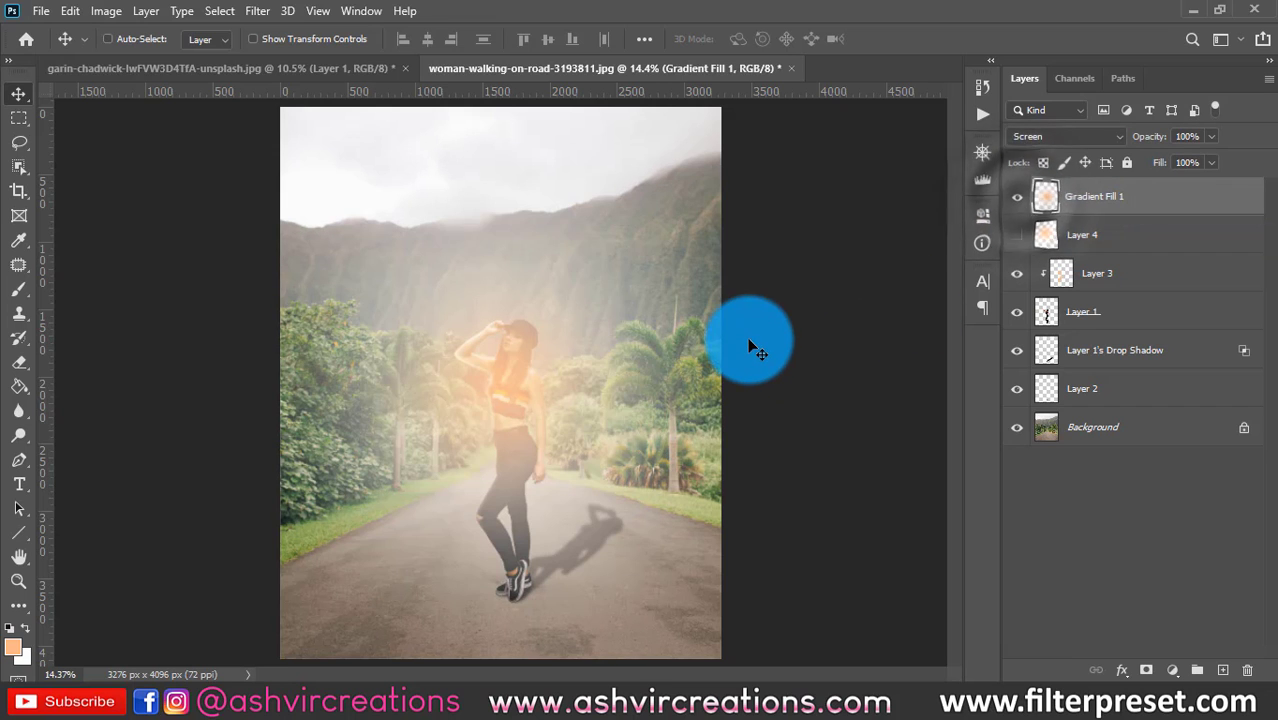
Free-transform the Gradient Fill 1 glow, moving it to the photo's upper left and enlarging it to about 147%
key(ctrl+t)
drag(628, 357, 366, 270)
scroll(368, 270, down, 6)
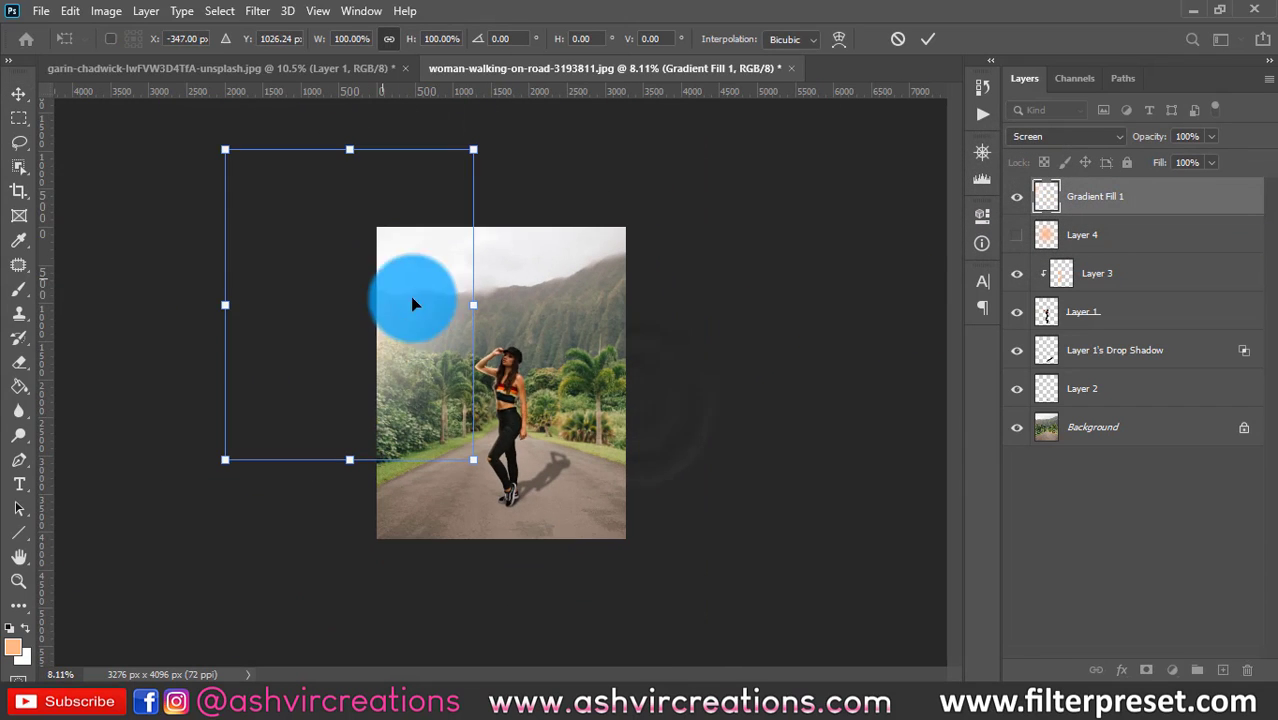
drag(470, 463, 507, 400)
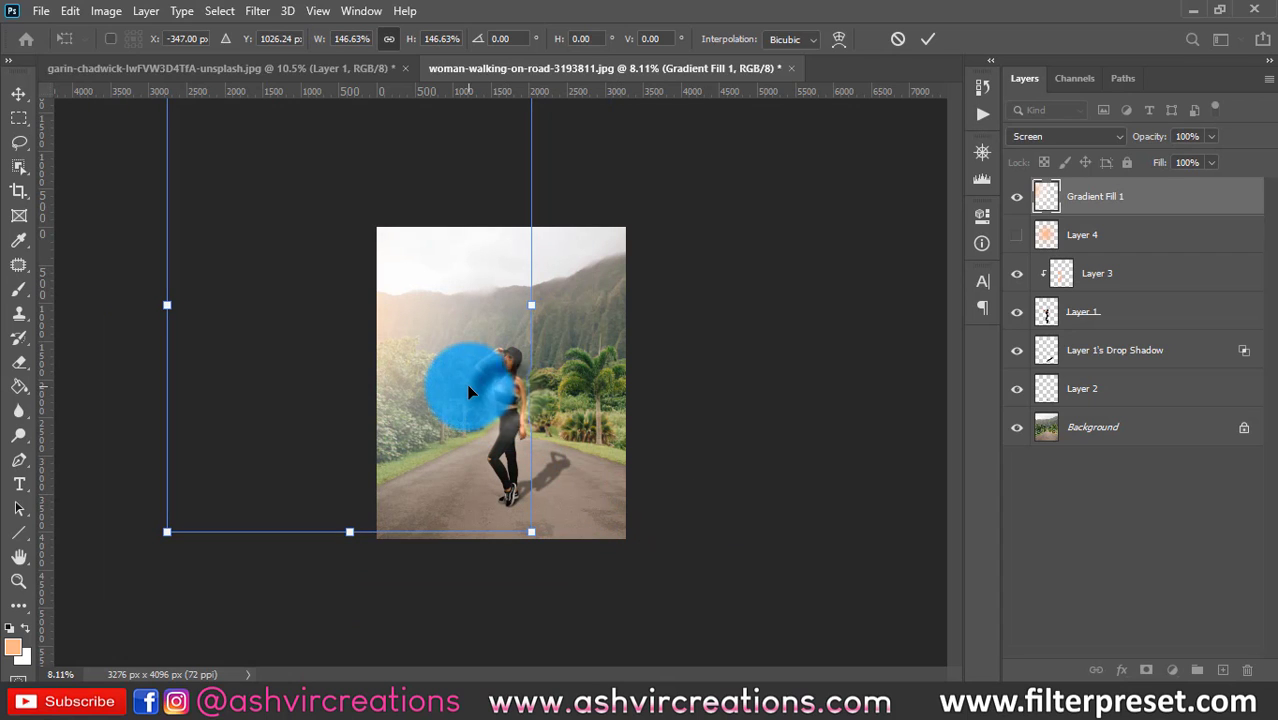
scroll(470, 391, up, 4)
key(Return)
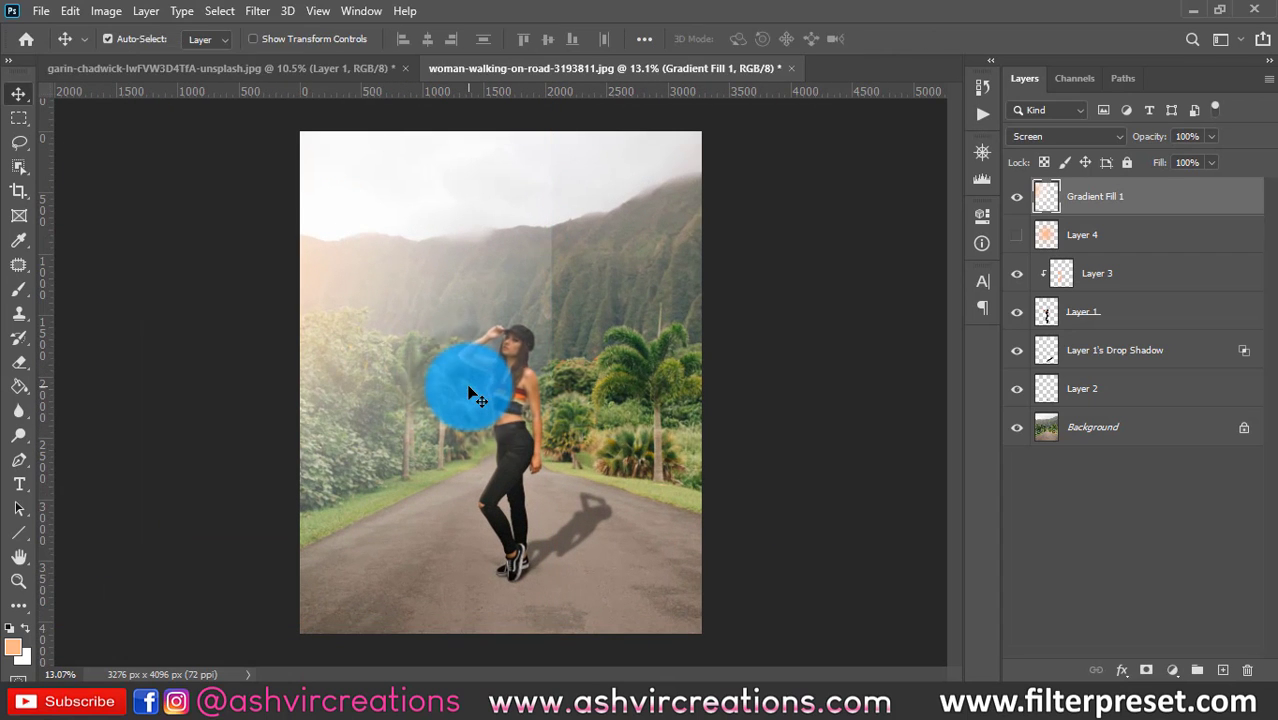
Set the Eraser's opacity to 100% and erase the glow's hard vertical edge over the sky and mountain
key(e)
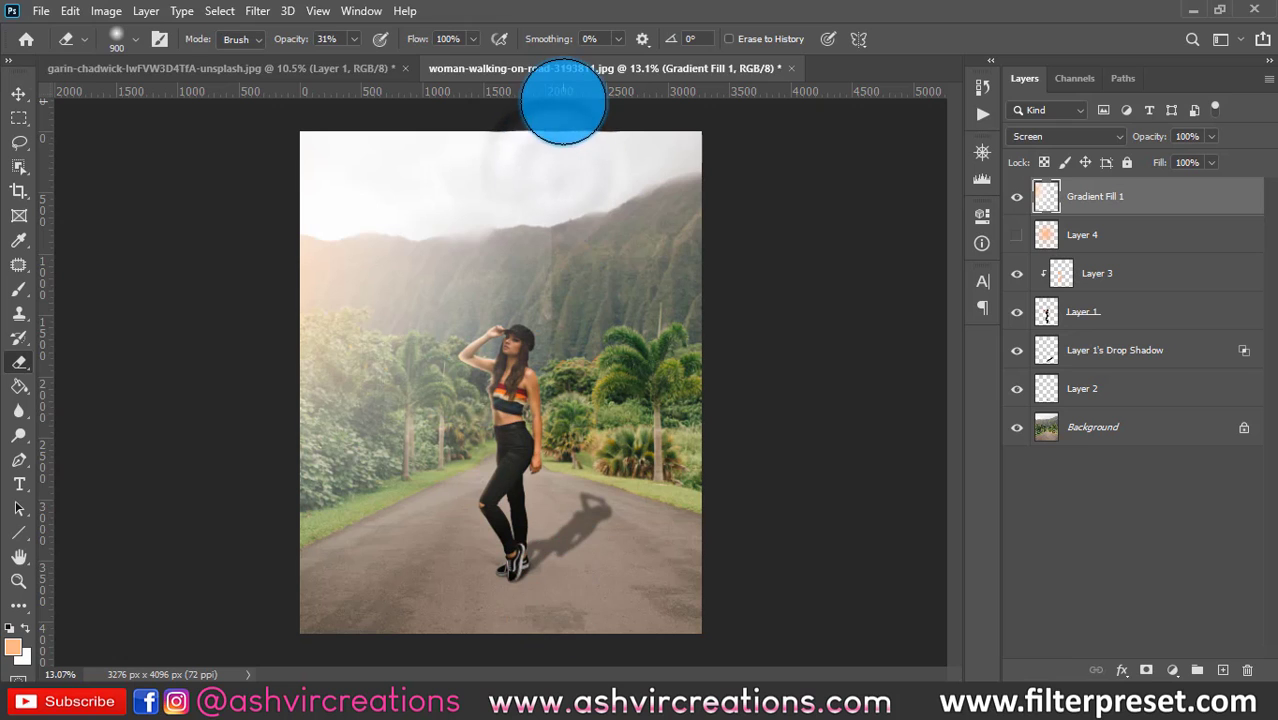
mouse_move(295, 40)
mouse_down()
mouse_move(522, 86)
mouse_move(565, 205)
mouse_up()
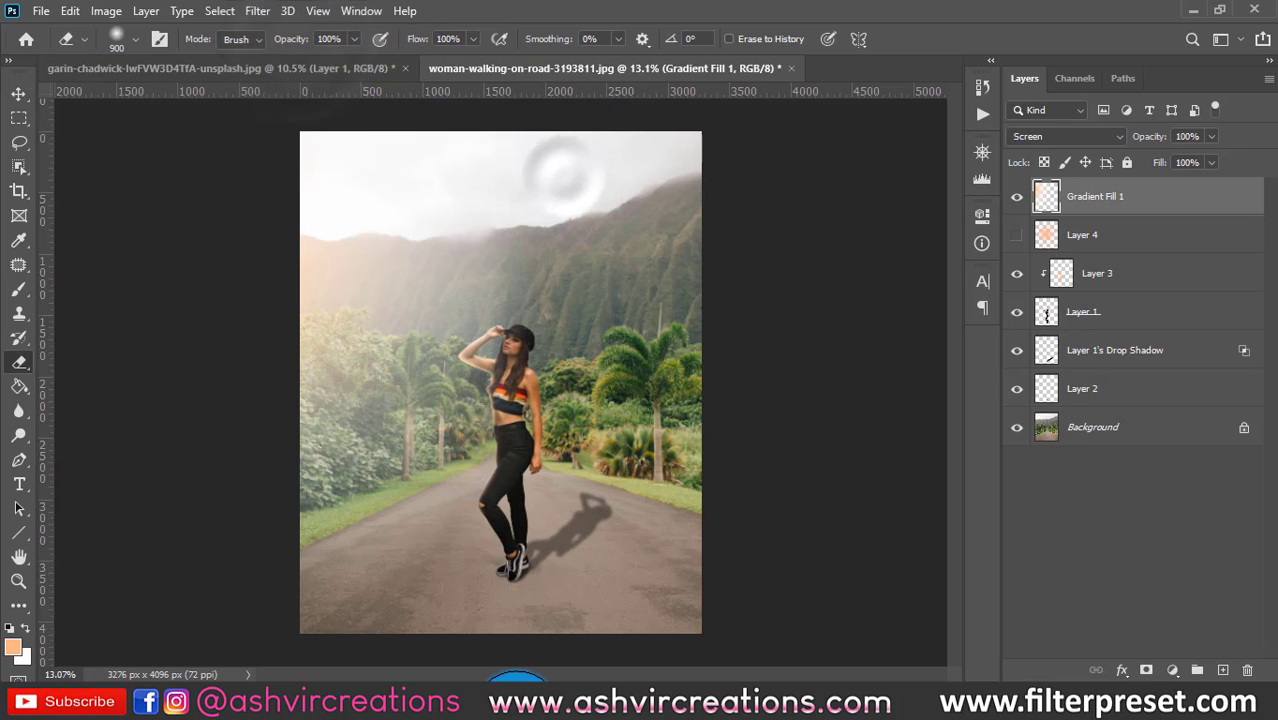
Show Layer 4, move it above Gradient Fill 1, and set its blend mode to Screen
click(1017, 236)
drag(1060, 236, 1071, 160)
click(1048, 141)
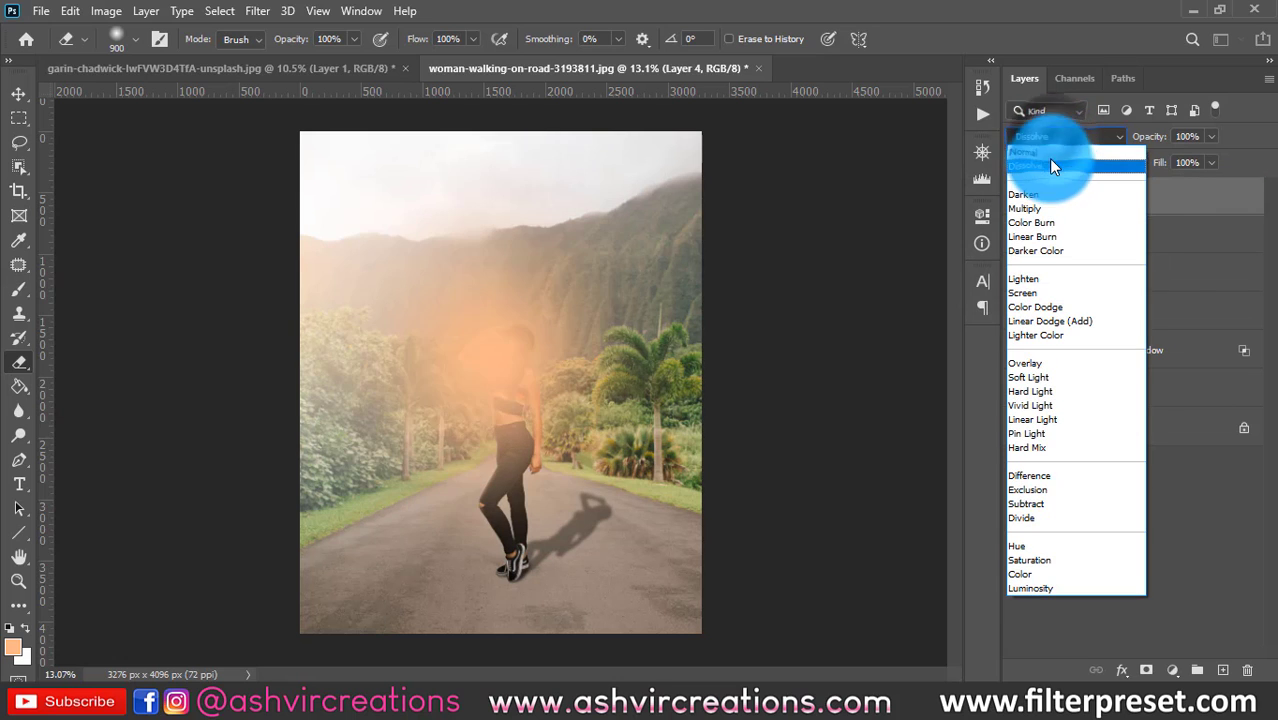
click(1143, 201)
click(1056, 137)
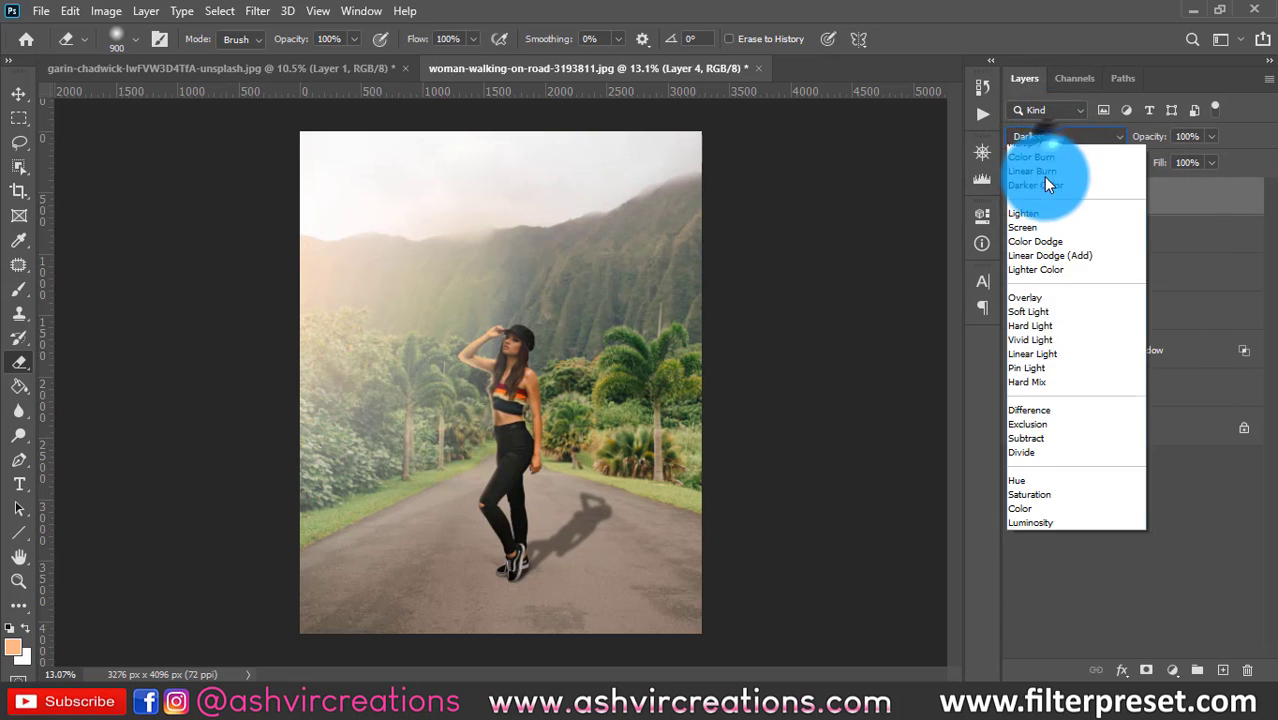
click(1034, 294)
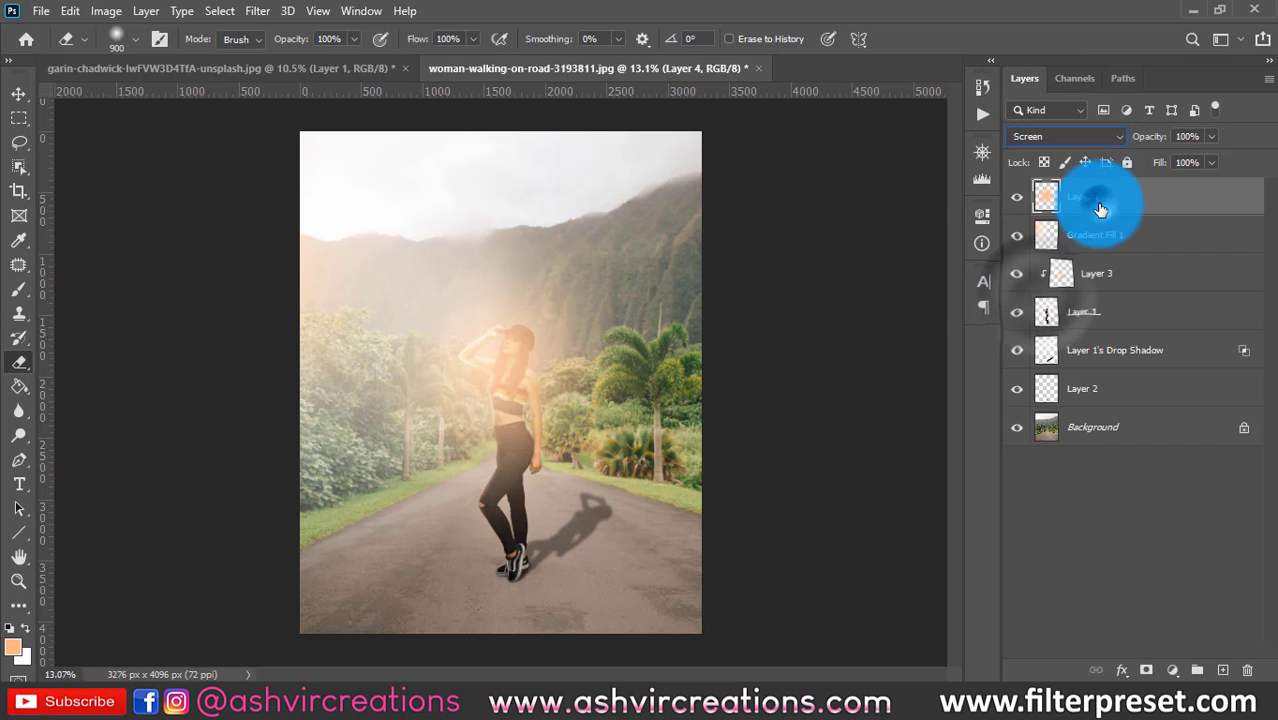
Move the Layer 4 glow with Free Transform away from the woman to the photo's upper left
key(ctrl+t)
drag(633, 408, 517, 291)
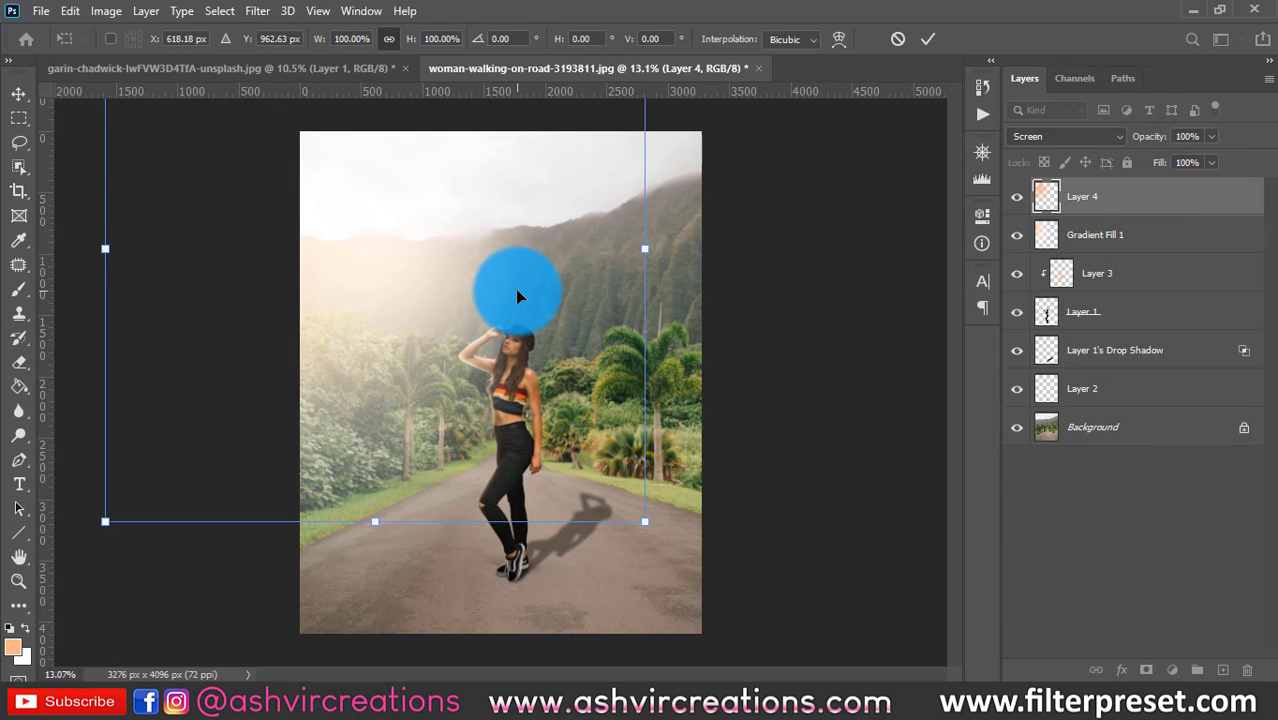
key(Return)
scroll(499, 285, down, 1)
scroll(510, 288, up, 2)
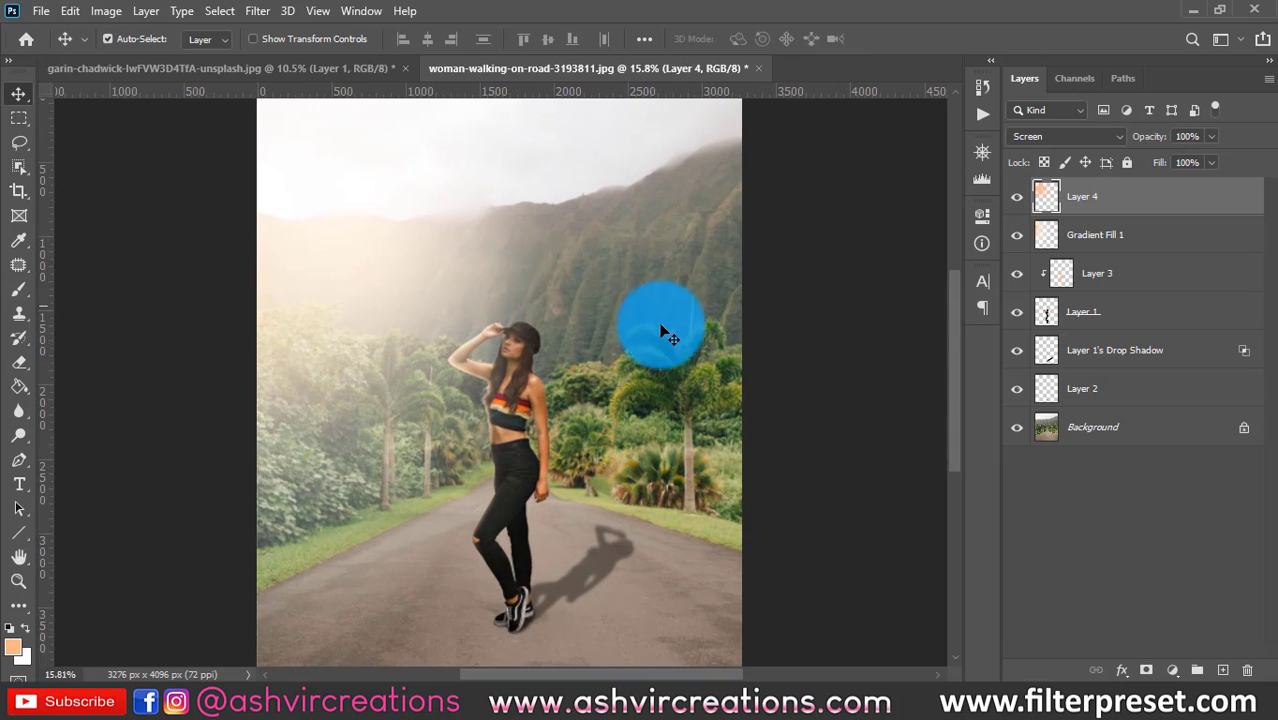
Add a Color Lookup adjustment layer above Layer 4 with the FP-Cinematic 3.0 AVC 2020 3DLUT file
click(1178, 671)
click(1188, 561)
click(820, 272)
click(829, 414)
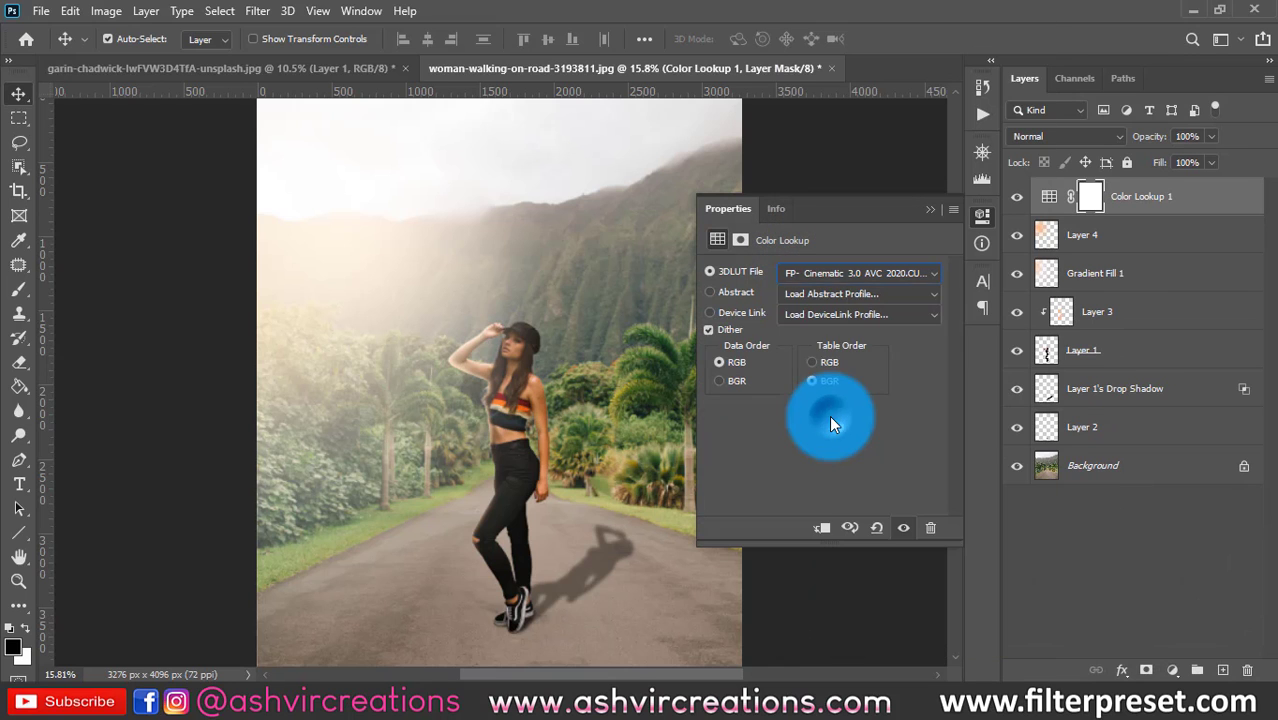
Preview a series of other FP 3DLUT files on the Color Lookup layer, ending with FP-Mango Street Inspired AVC 2020
click(846, 261)
key(Down)
key(Down)
key(Down)
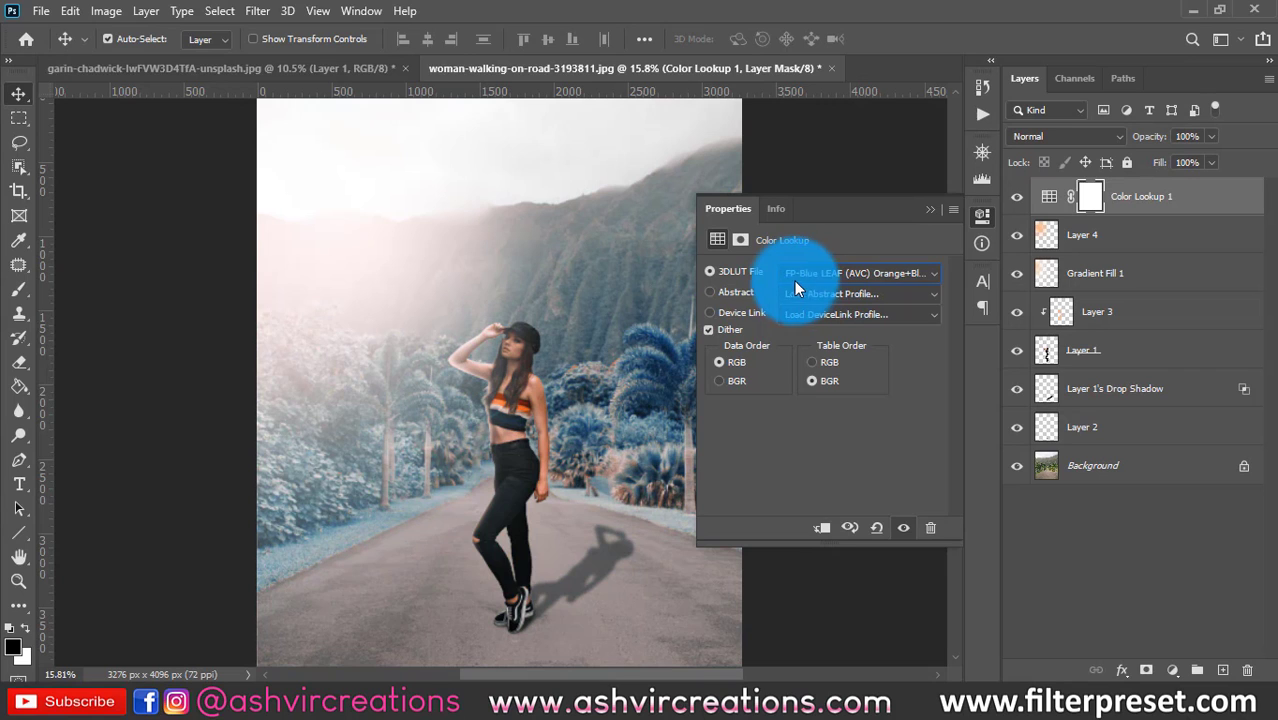
key(Down)
key(Down)
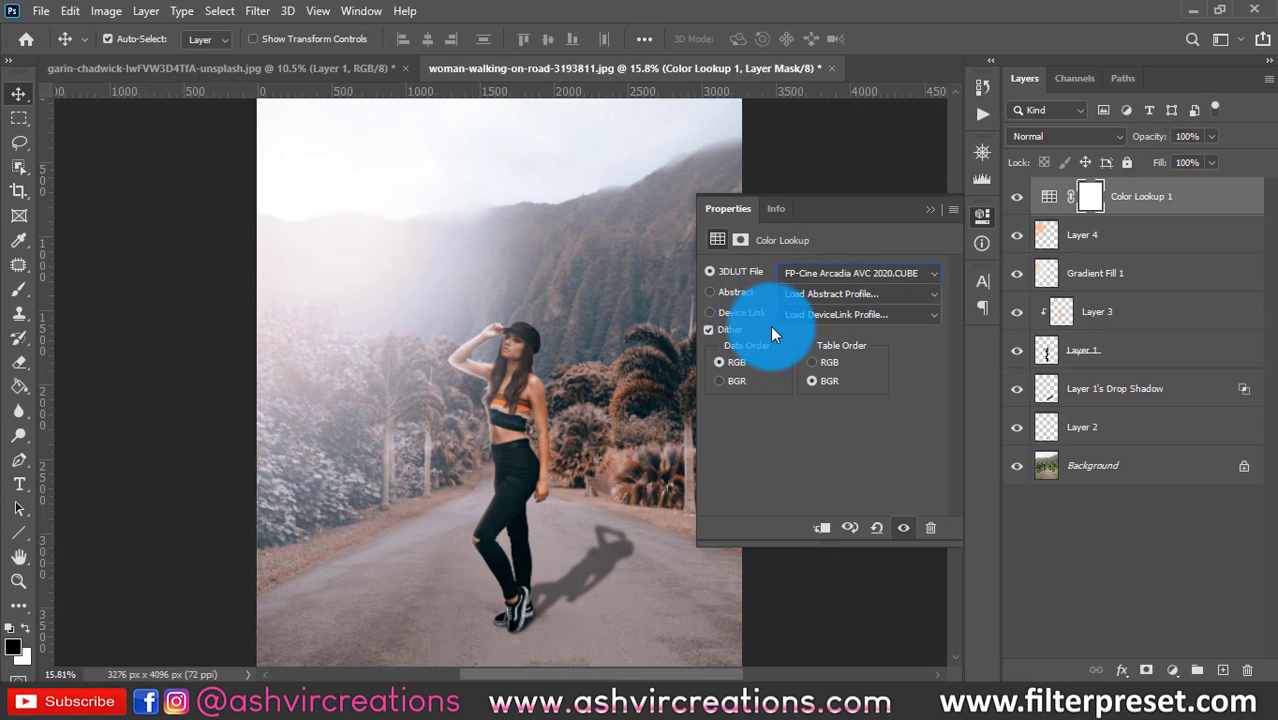
key(Down)
key(Down)
key(Down)
key(Down)
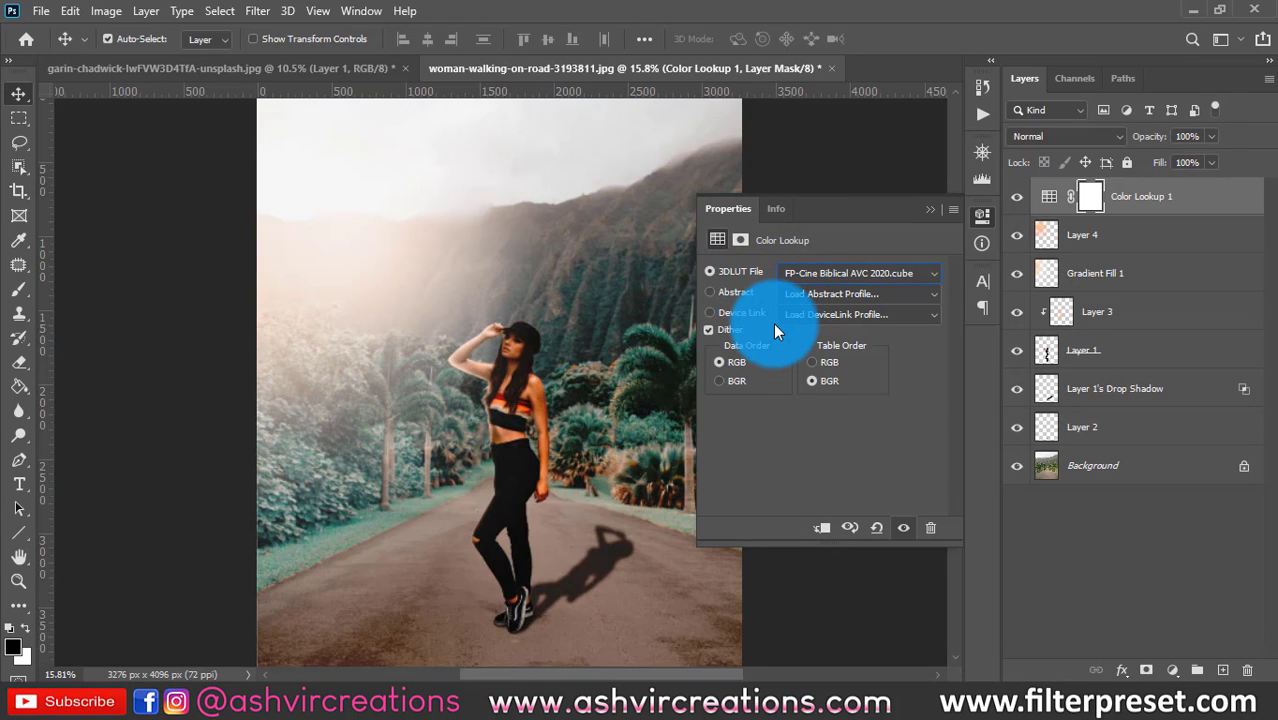
key(Down)
key(Down)
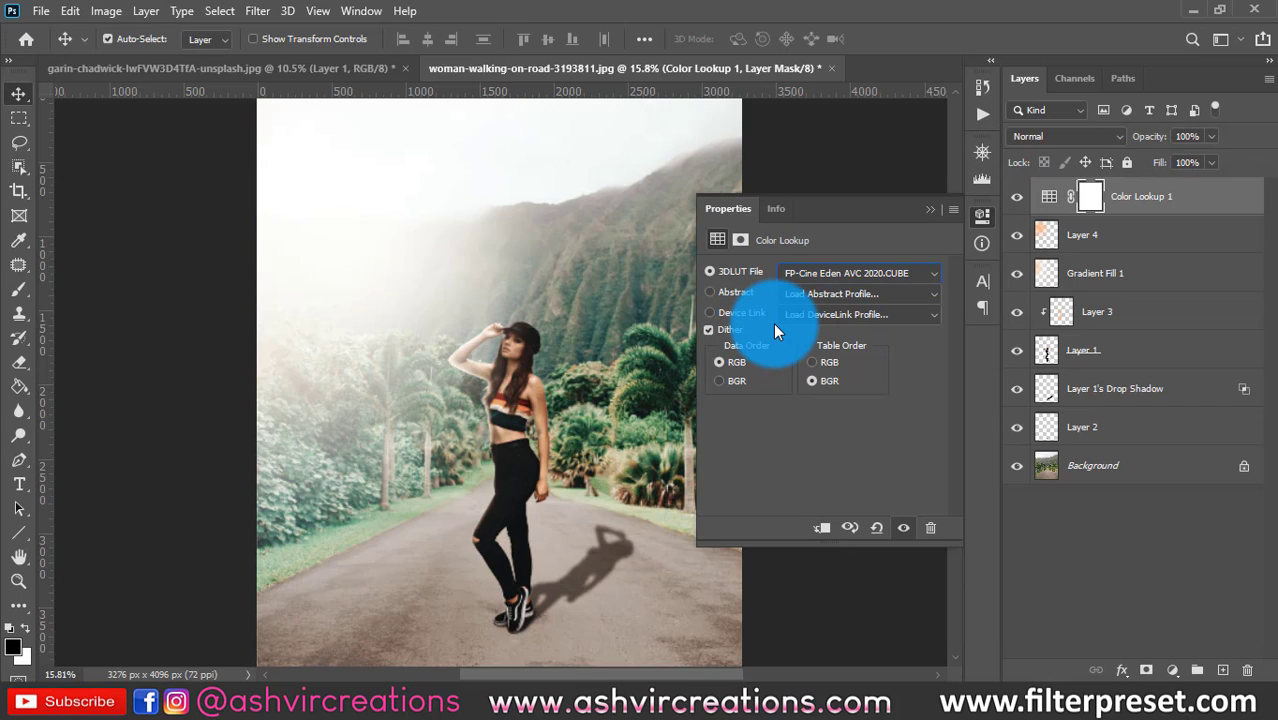
key(Down)
key(Down)
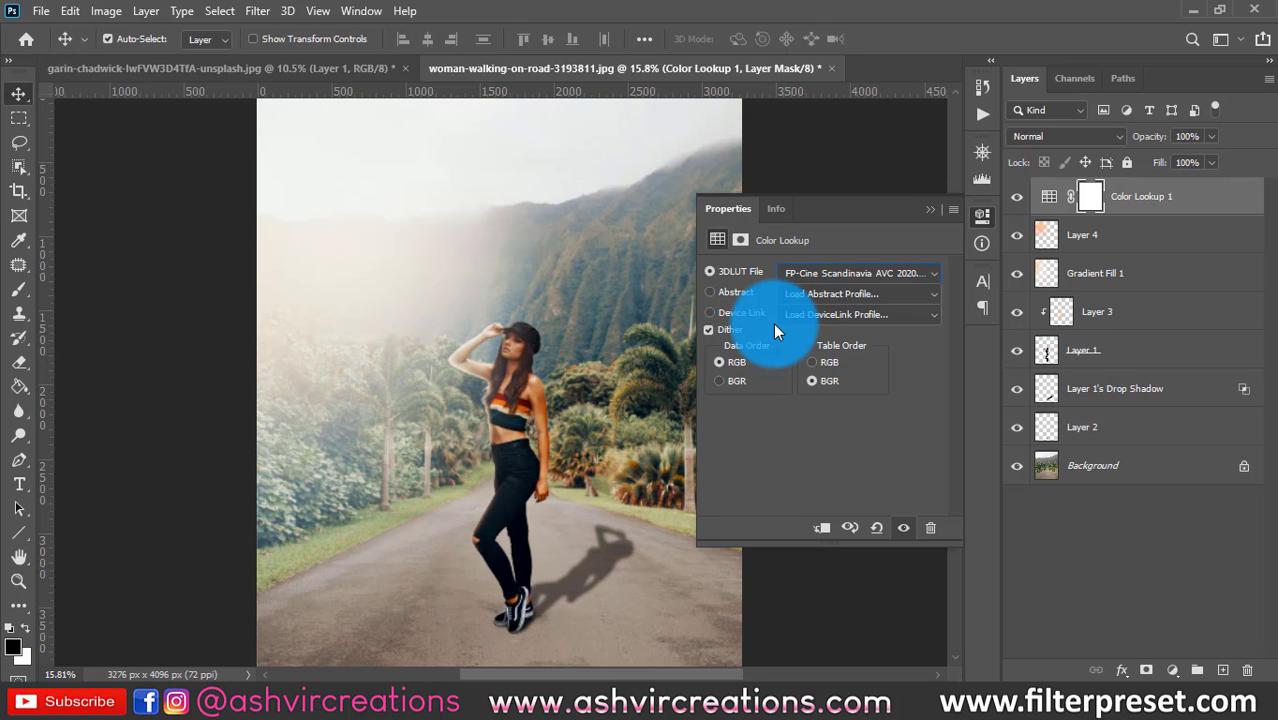
key(Down)
key(Down)
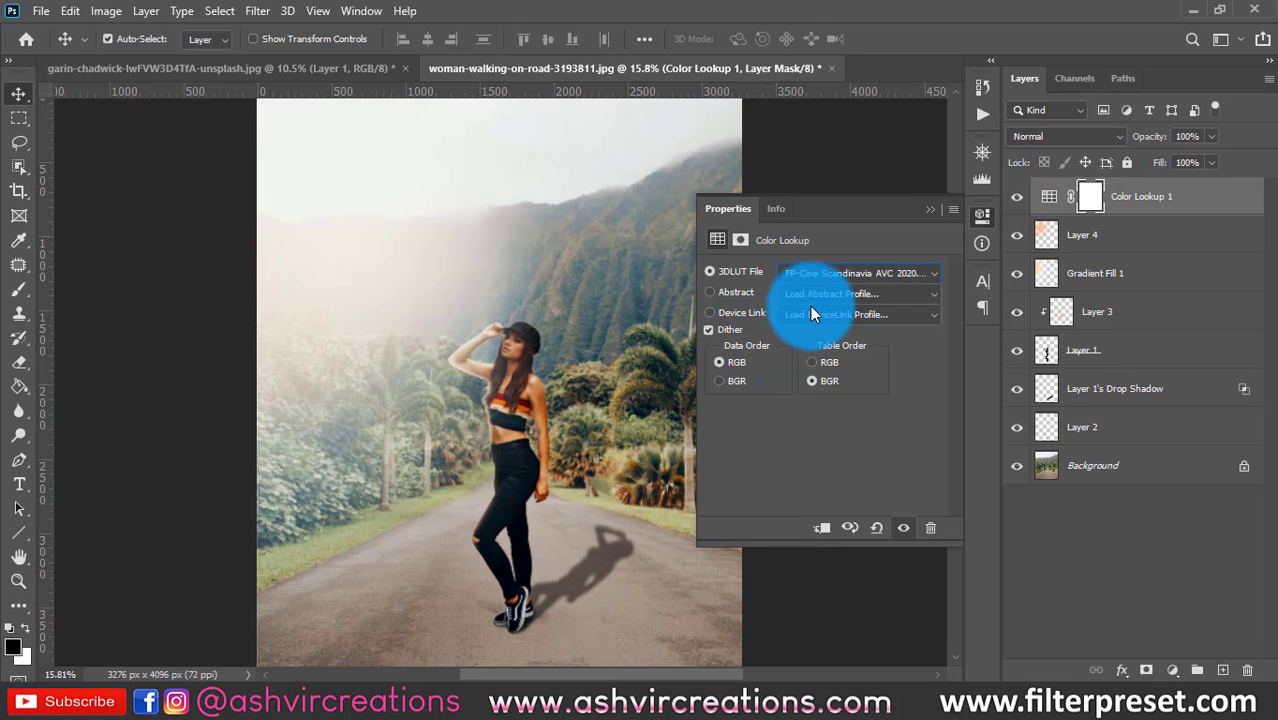
key(Down)
key(Down)
key(Down)
key(Down)
key(Down)
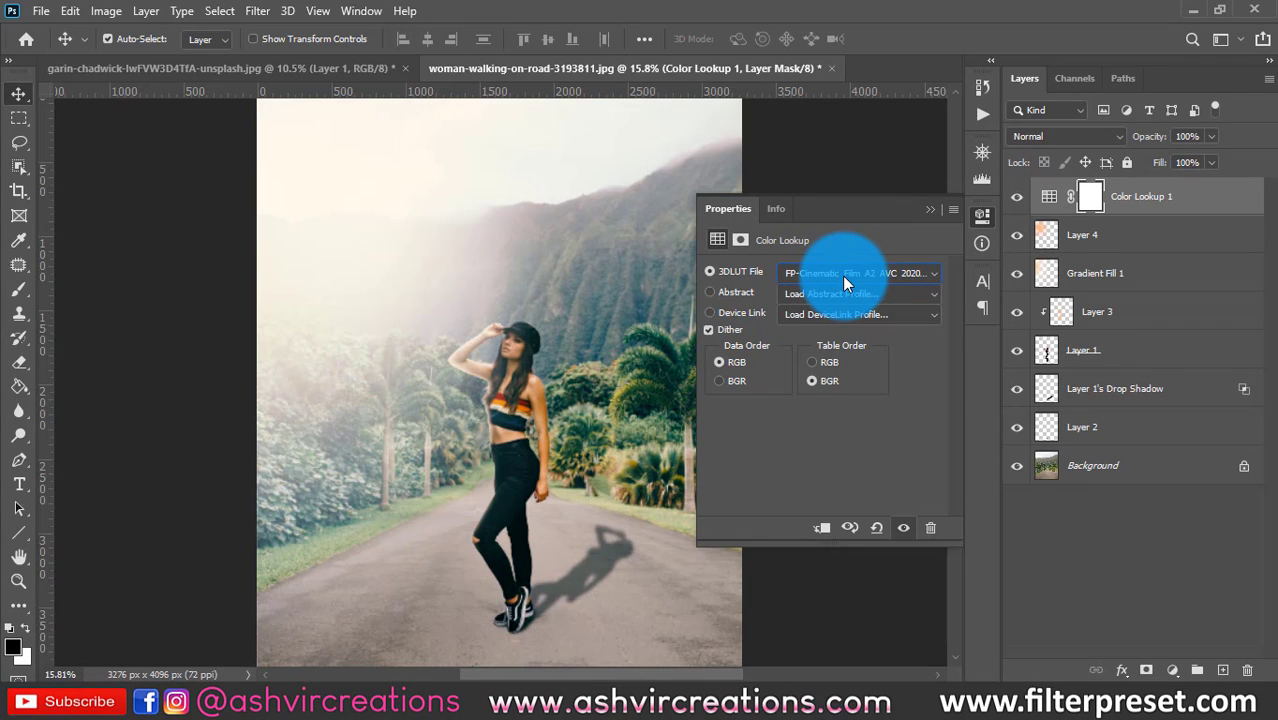
key(Down)
key(Down)
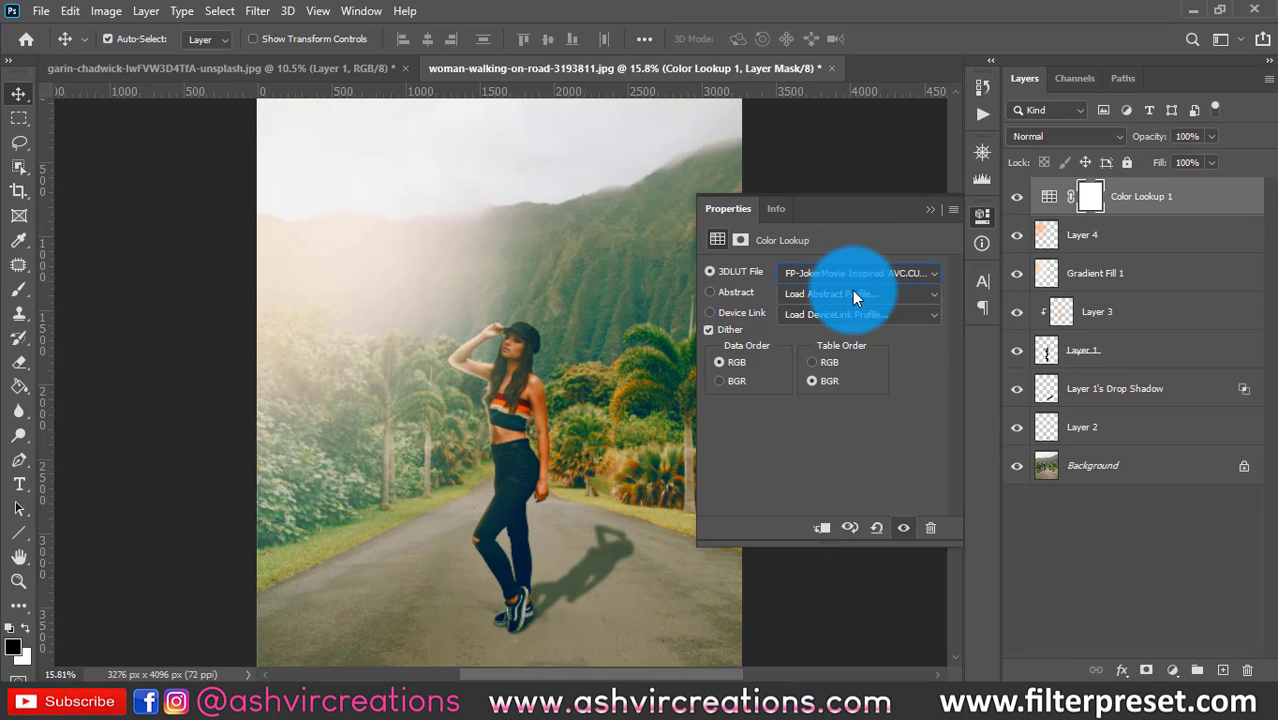
key(Down)
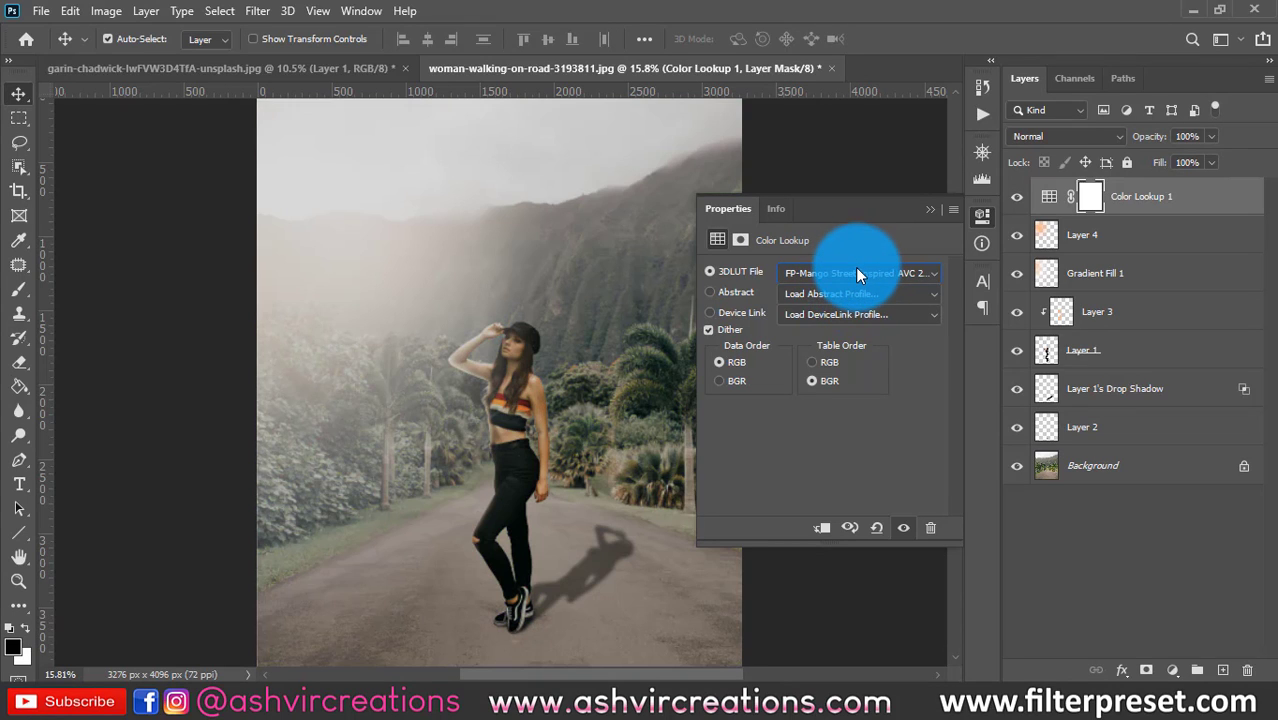
Try the FP-Teal & Orange AVC 2019 LUT, and change the Color Lookup layer's 3DLUT file to FP-Pure Teal & Orange AVC 2020
click(855, 272)
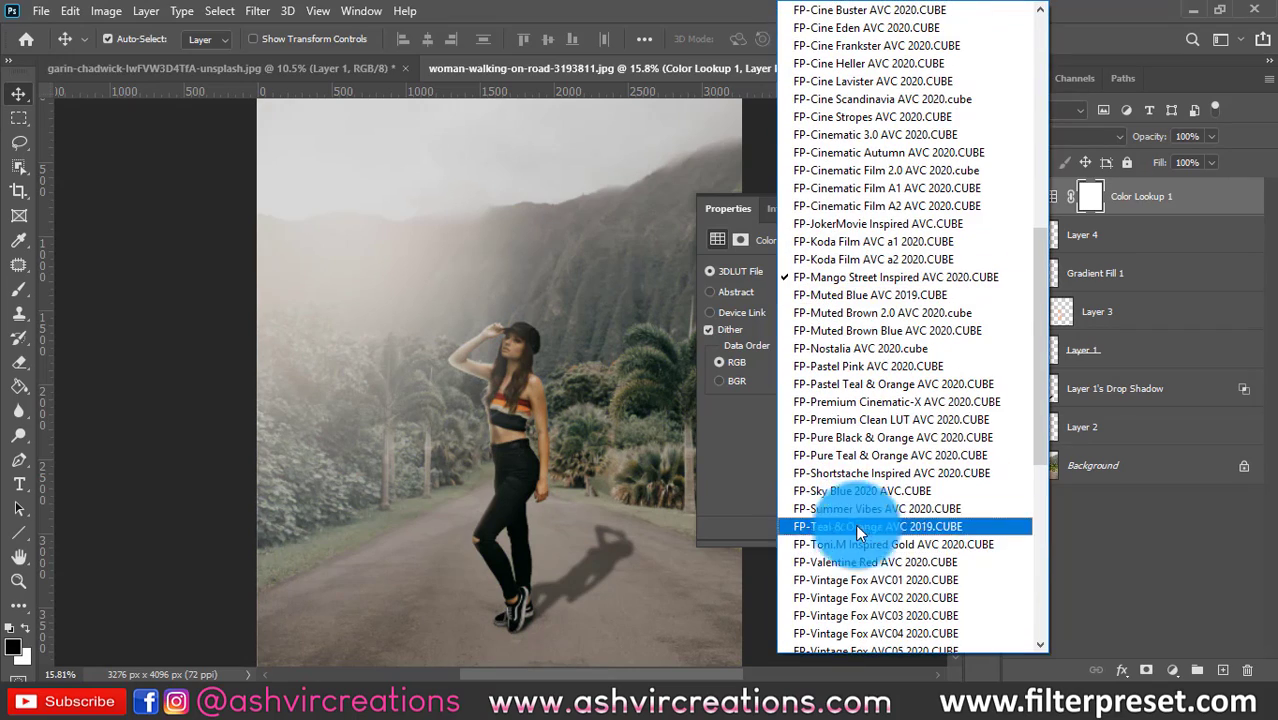
click(864, 527)
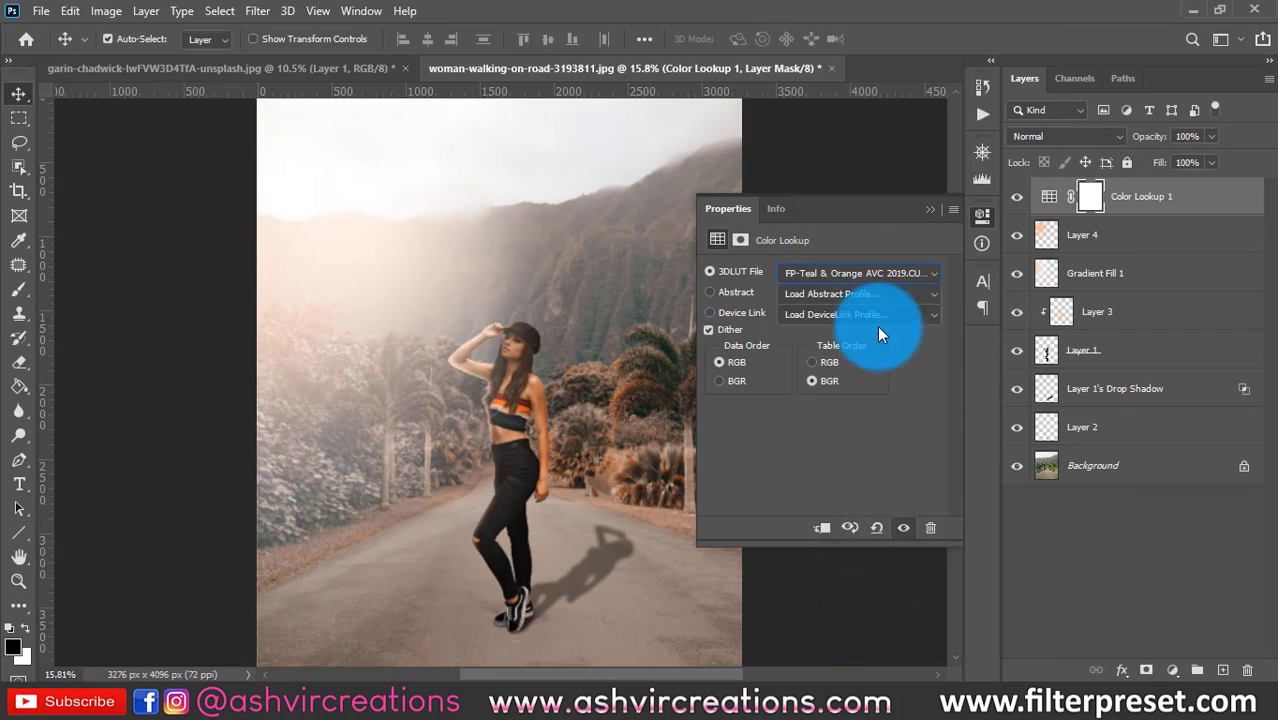
click(872, 273)
scroll(873, 260, up, 3)
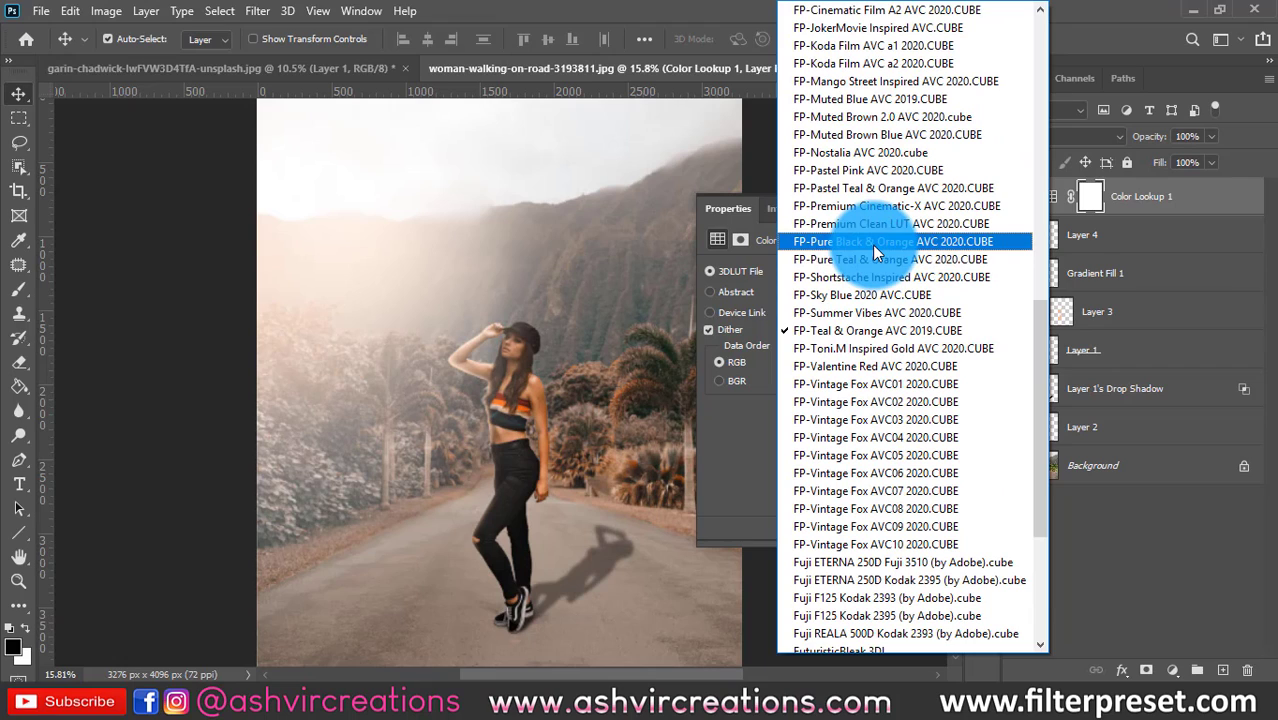
click(874, 258)
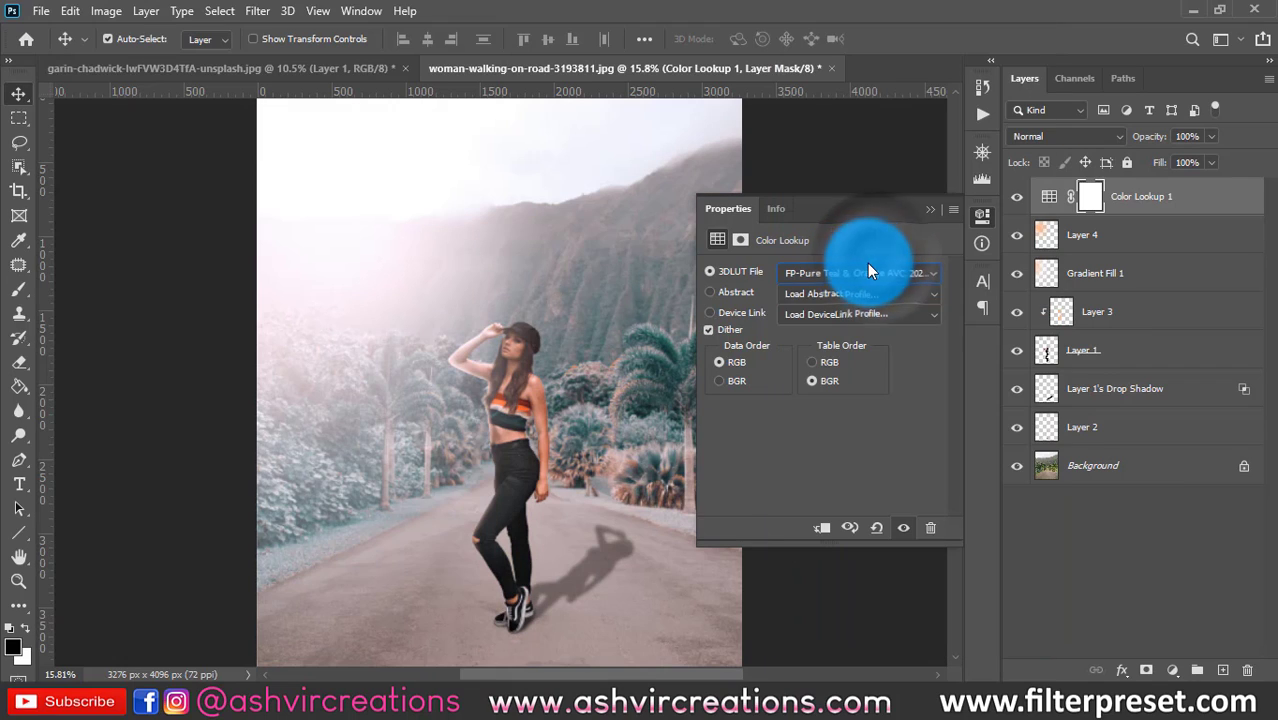
Compare FP-Cine Stropes AVC 2020 with its neighbouring 3DLUT files on the Color Lookup layer and keep the muted teal-green grade
click(867, 269)
scroll(867, 269, up, 7)
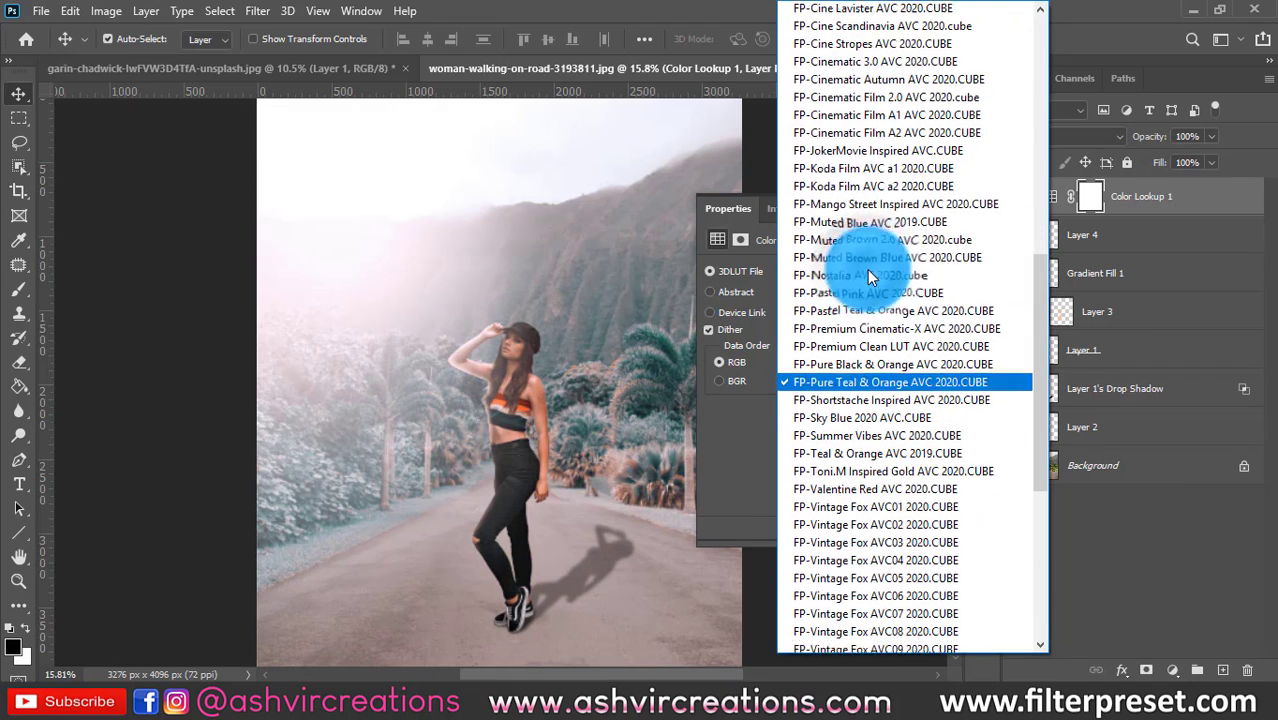
click(870, 46)
key(Up)
key(Down)
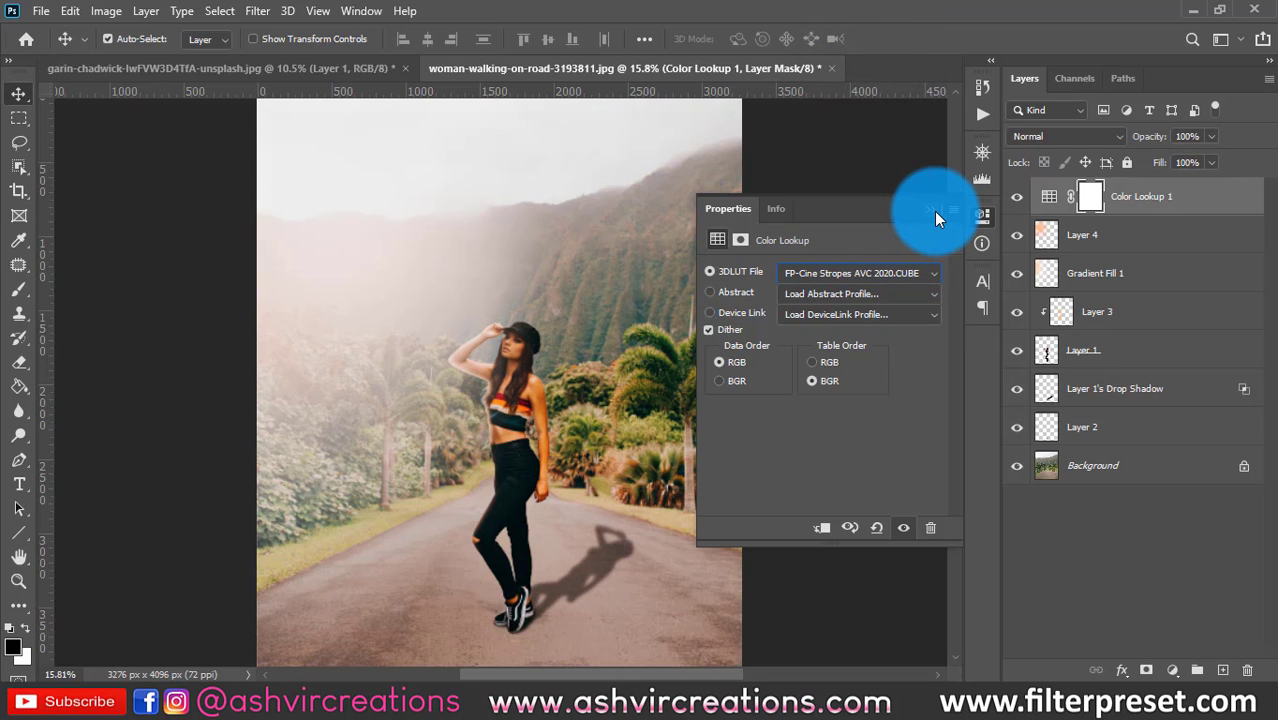
key(Up)
key(Down)
key(Up)
key(Down)
click(934, 211)
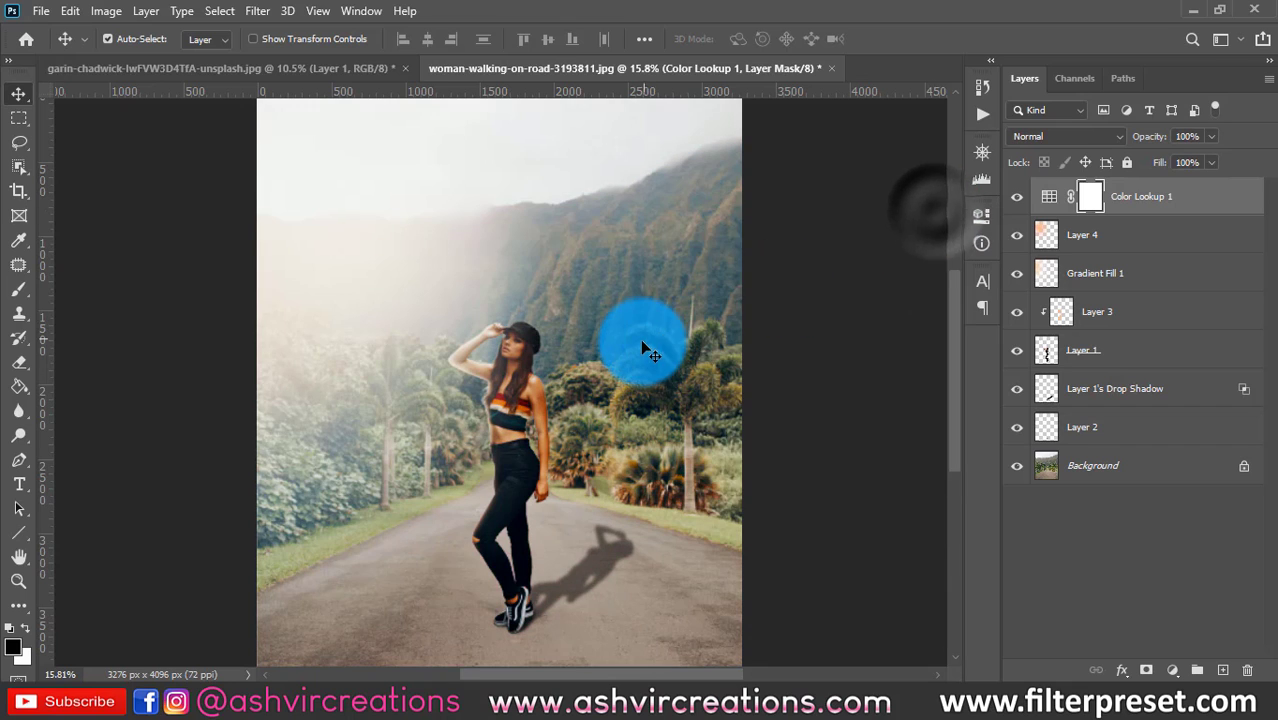
Lower the opacity of the clipped rim-light layer, Layer 3, to 25% and check the woman's edges up close
scroll(642, 341, down, 3)
scroll(642, 341, up, 1)
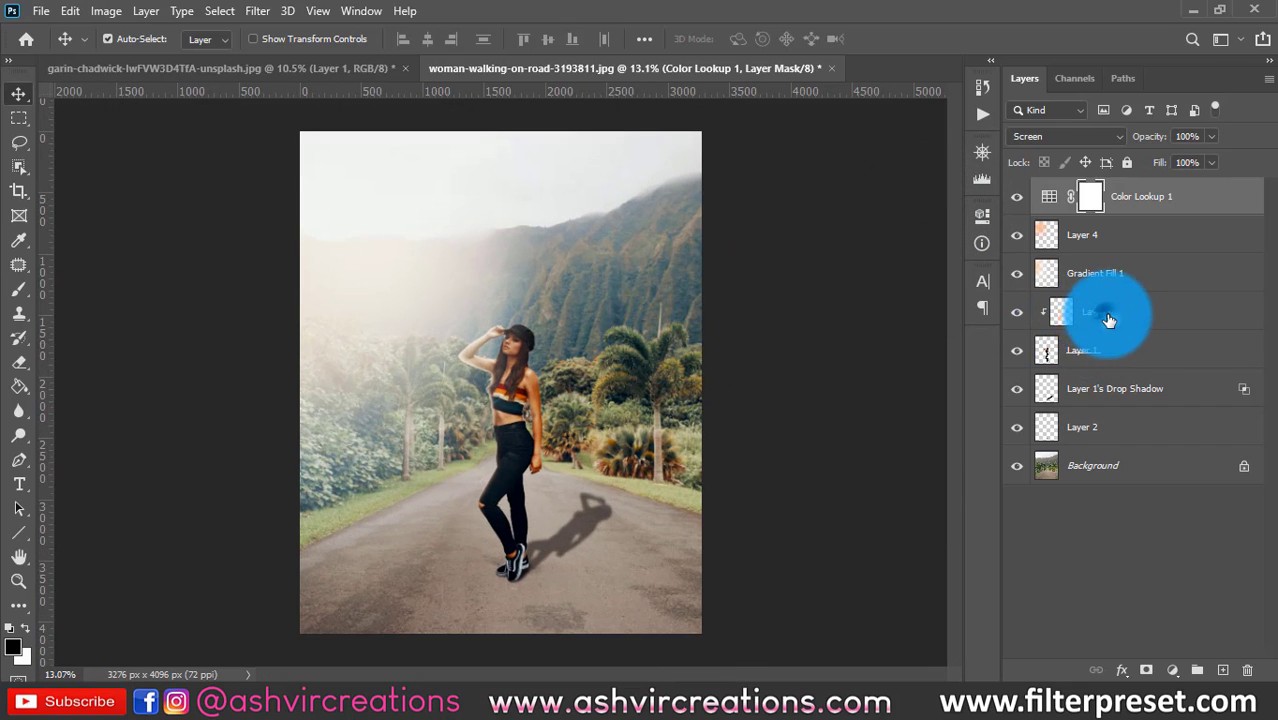
click(1028, 310)
drag(1155, 138, 1076, 142)
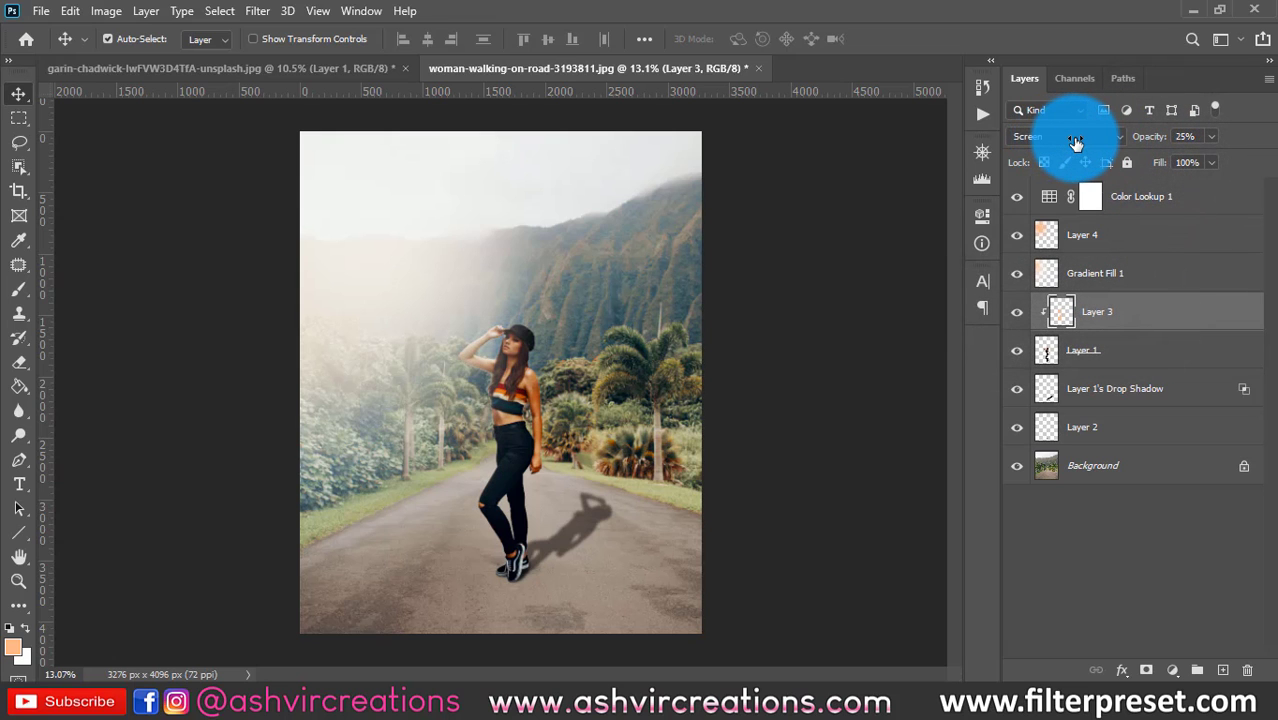
key(ctrl+plus)
key(ctrl+plus)
key(ctrl+plus)
key(ctrl+plus)
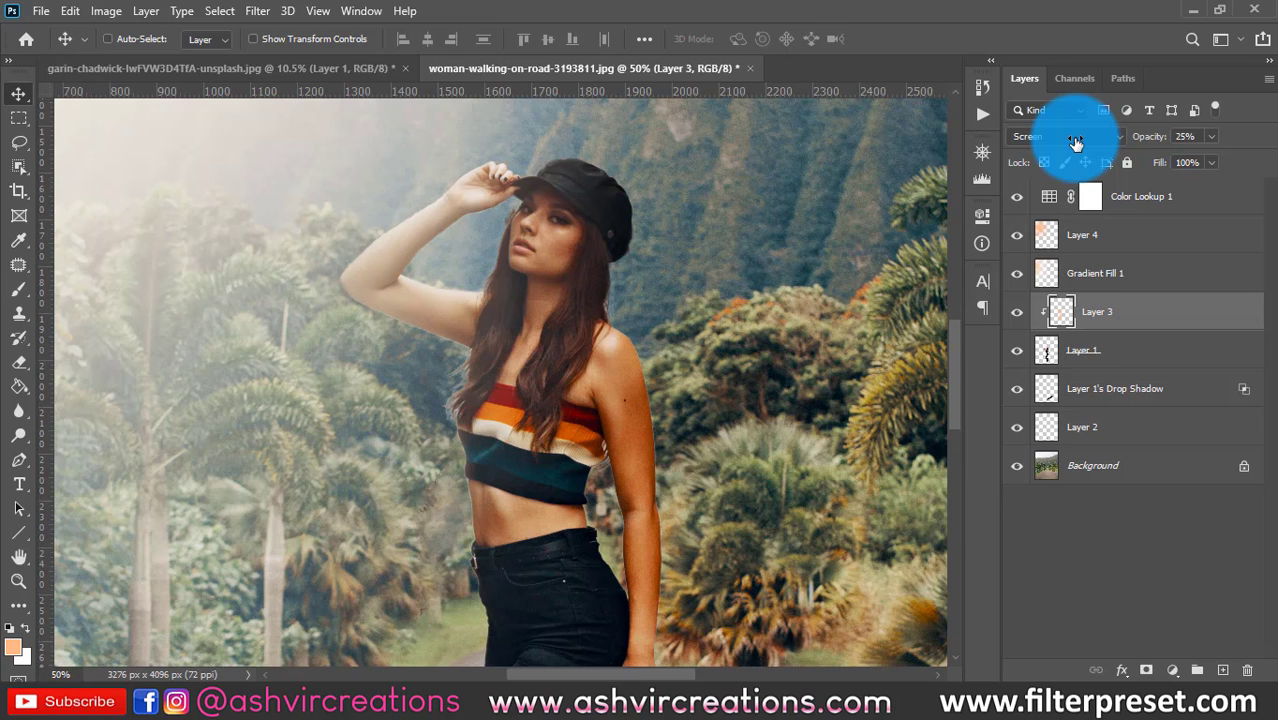
key(ctrl+minus)
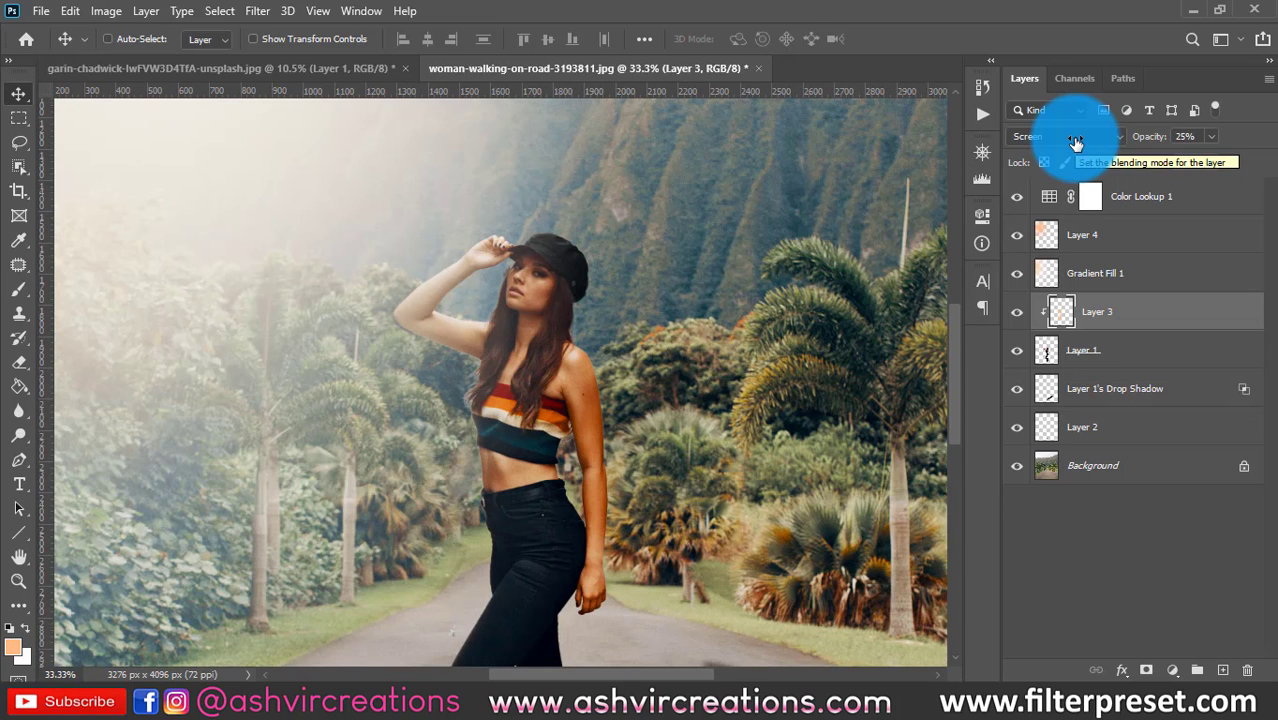
key(ctrl+0)
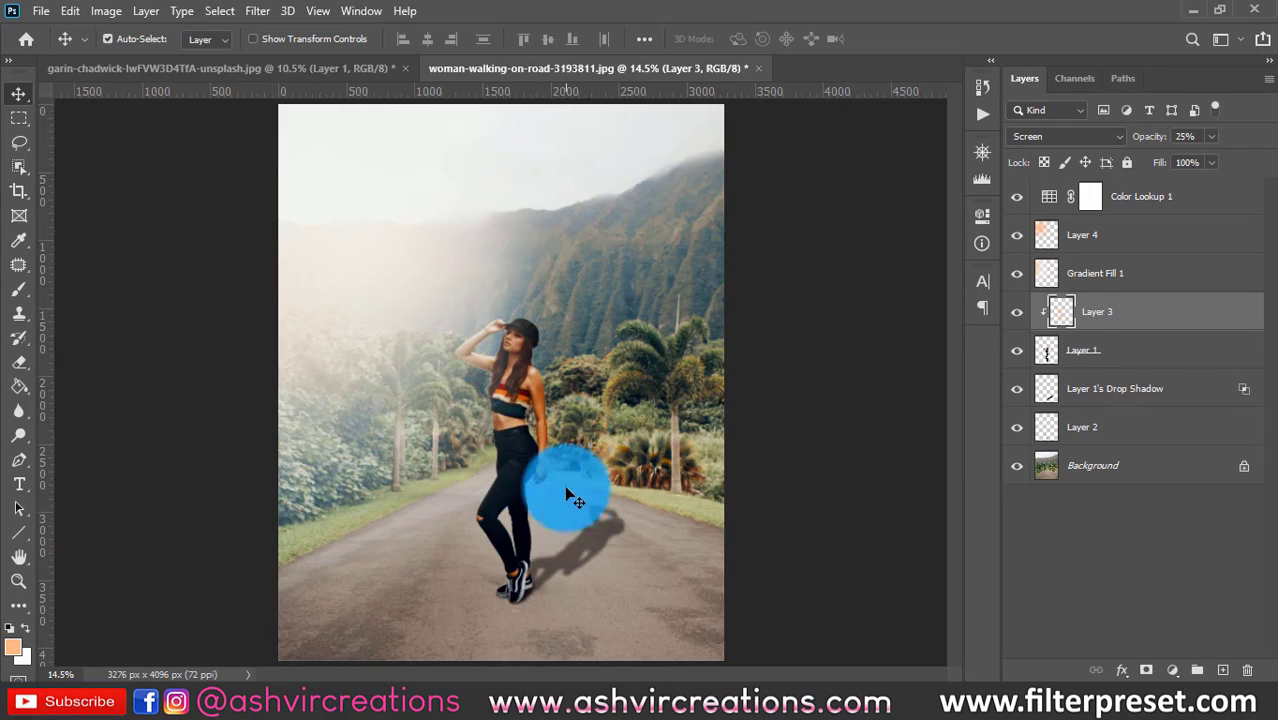
Inspect the shadow around the woman's feet and reduce the opacity of Layer 2, below Layer 1's Drop Shadow, to 13%
scroll(533, 577, down, 1)
scroll(525, 573, up, 3)
scroll(475, 608, down, 2)
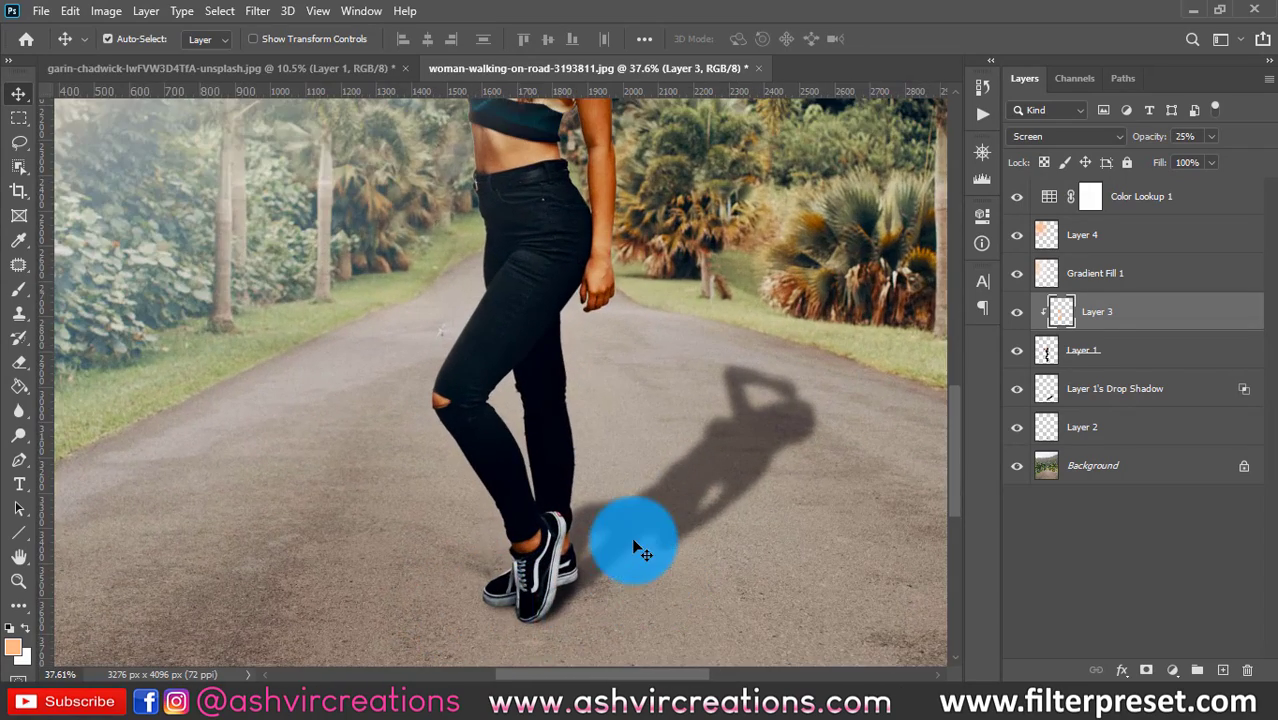
click(1110, 386)
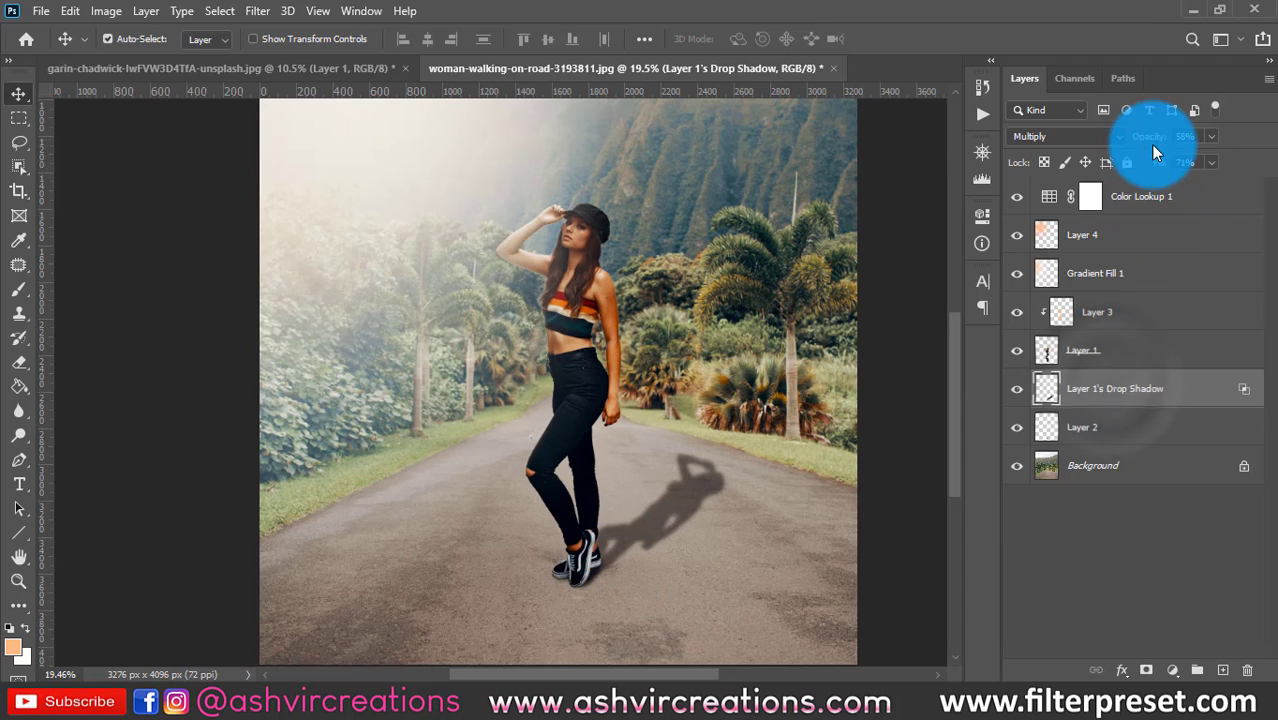
click(1112, 427)
drag(1153, 136, 1089, 133)
key(ctrl)
key(ctrl+minus)
key(ctrl+minus)
key(ctrl+minus)
key(ctrl+minus)
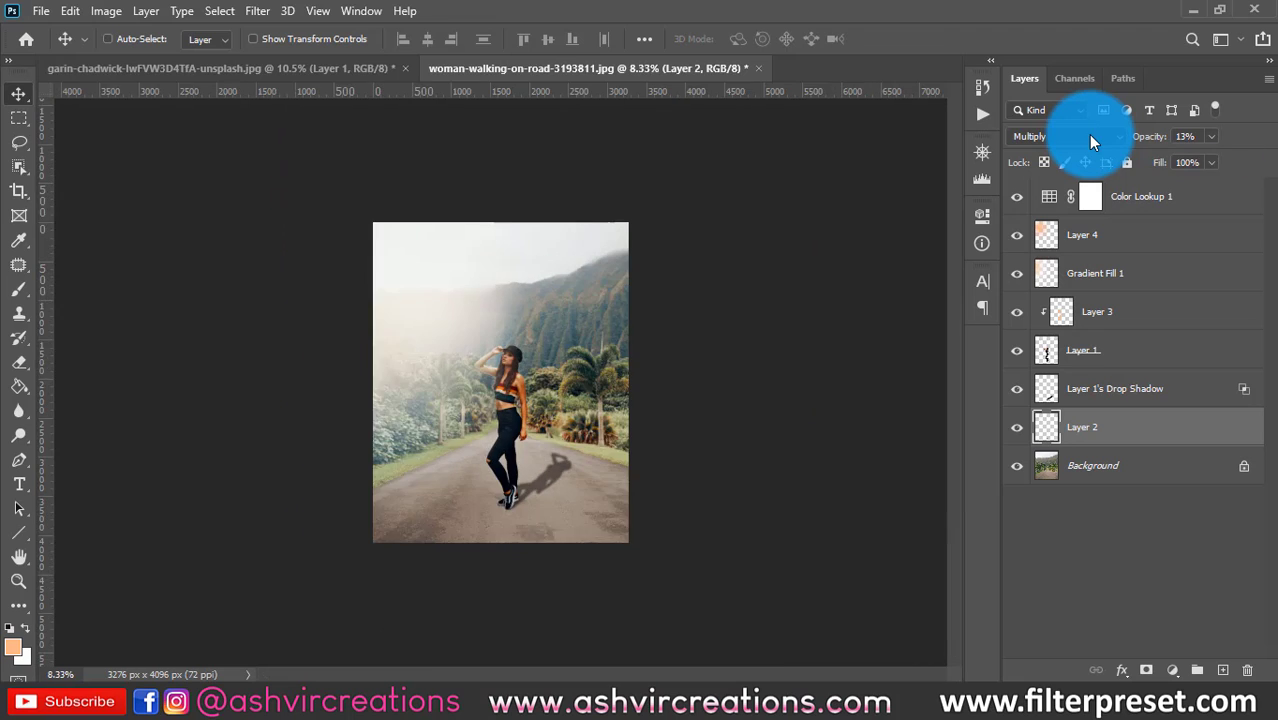
key(ctrl+0)
key(ctrl+0)
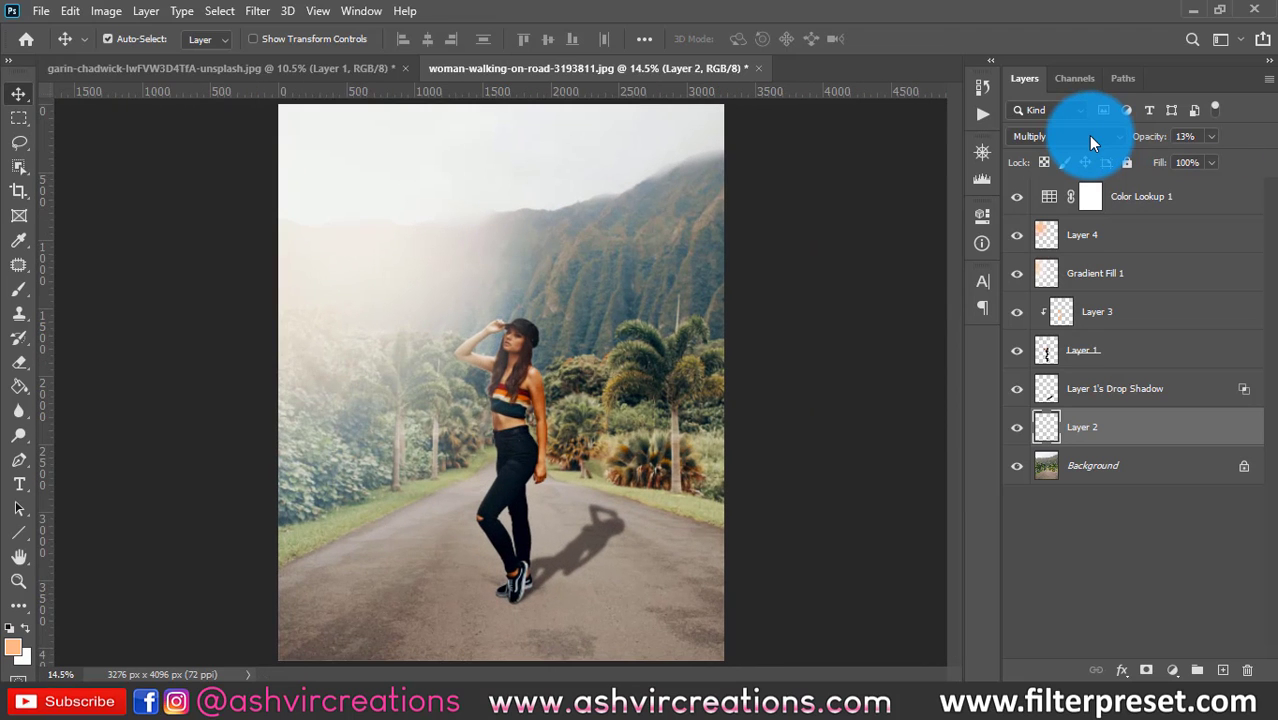
Show the Background layer in the original street photo's document and compare it with the mountain road composite
click(190, 68)
click(1016, 232)
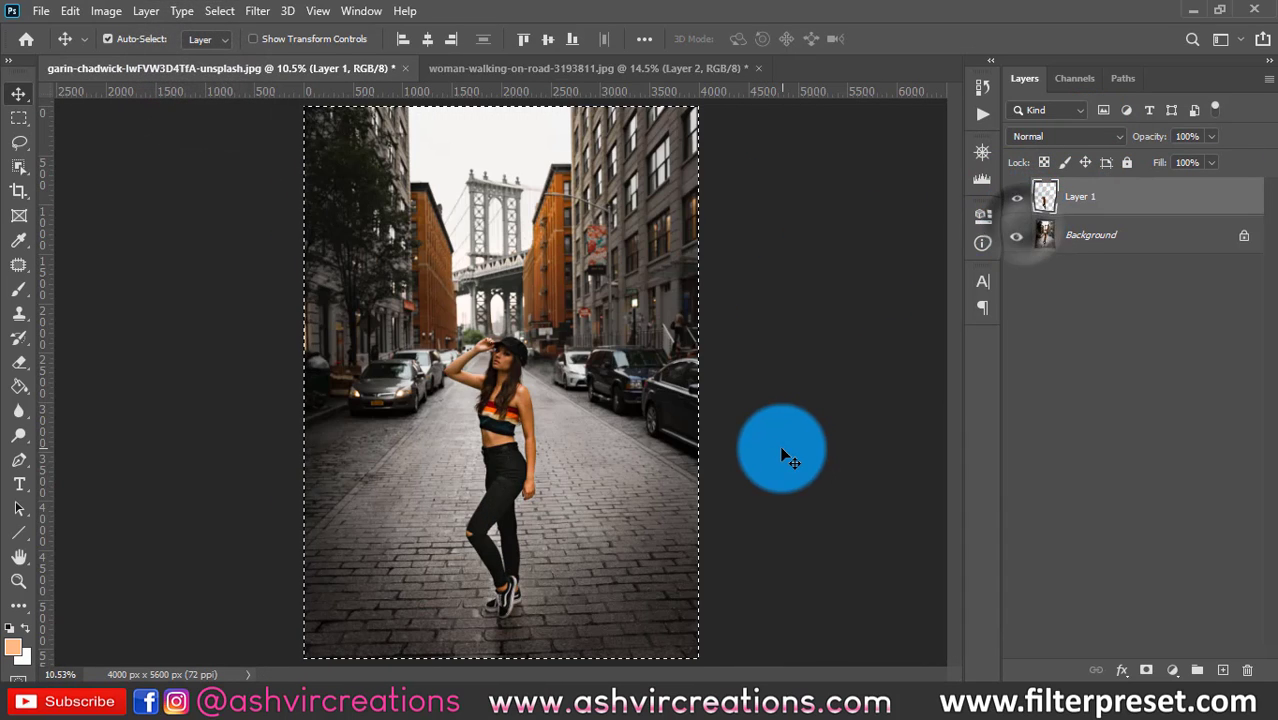
key(ctrl+Tab)
scroll(536, 574, up, 3)
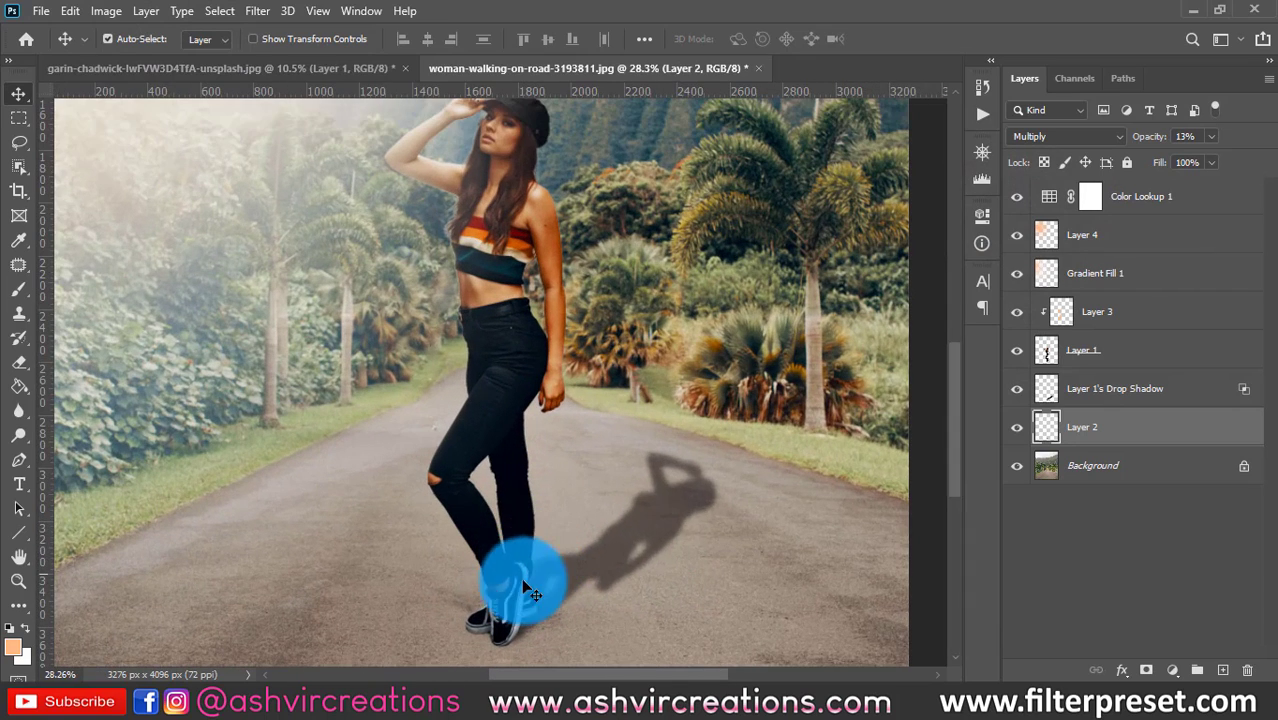
scroll(677, 490, down, 2)
drag(640, 479, 632, 463)
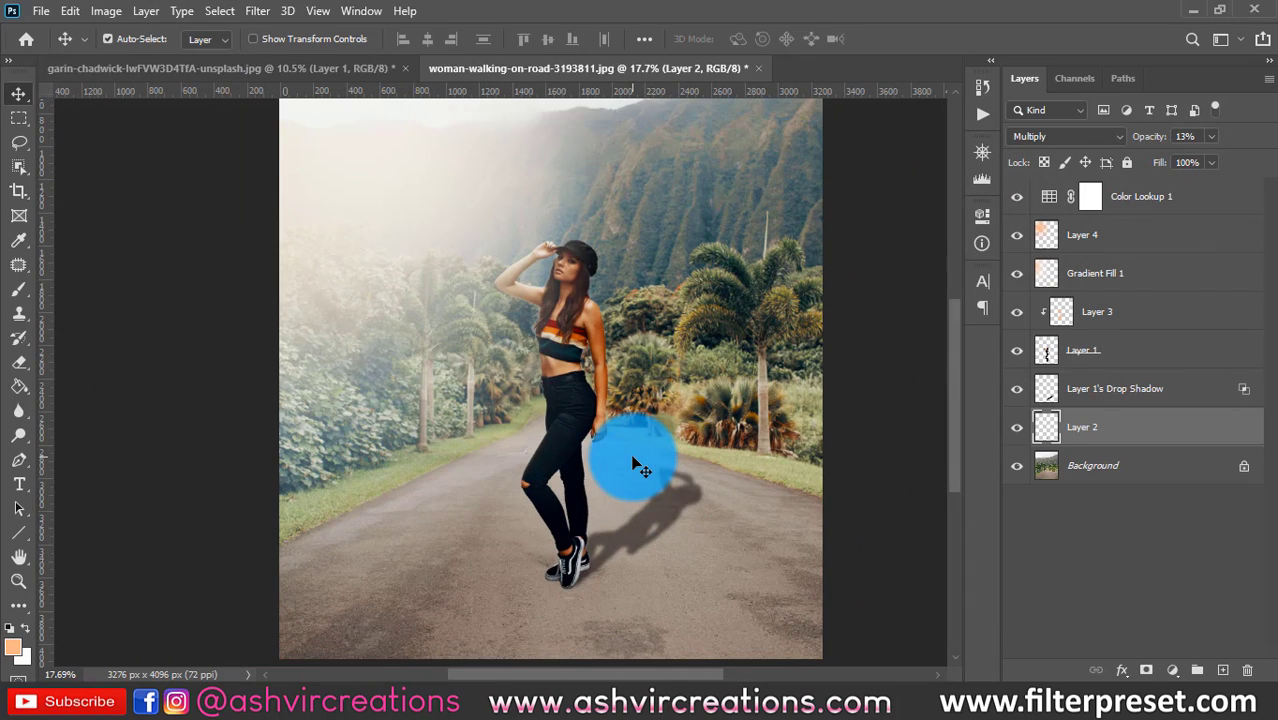
scroll(632, 463, down, 3)
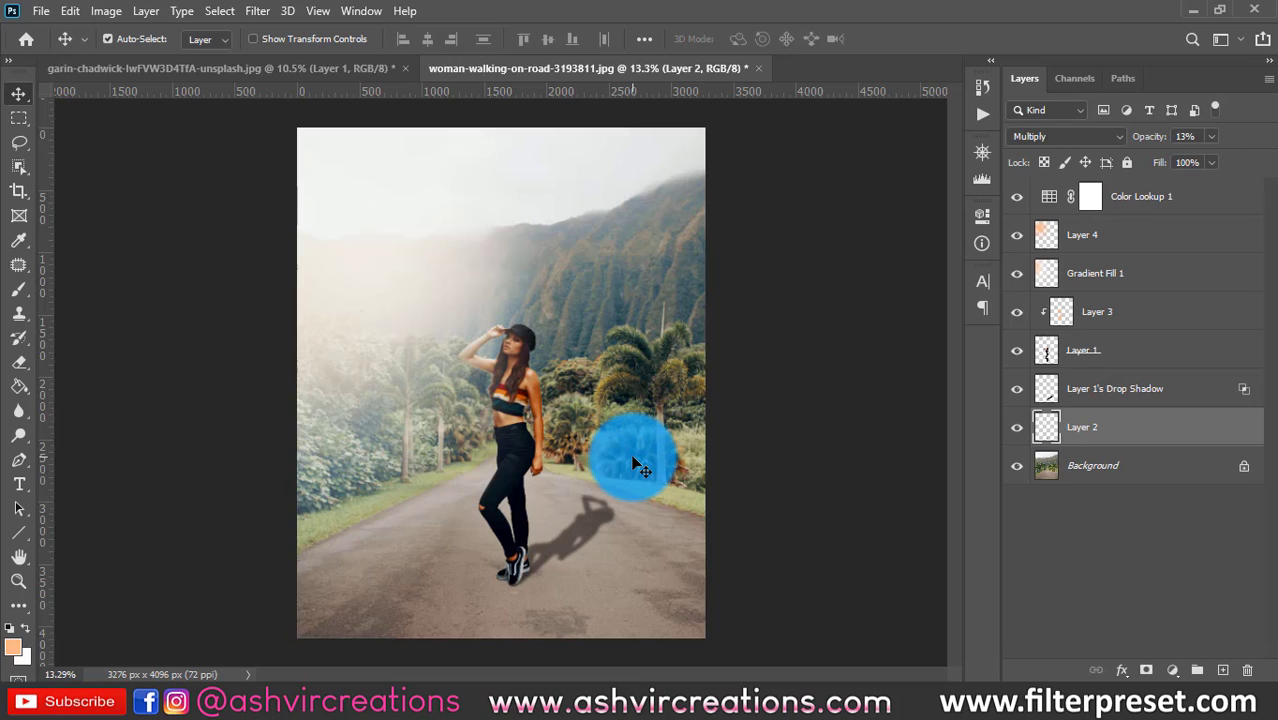
drag(633, 457, 631, 458)
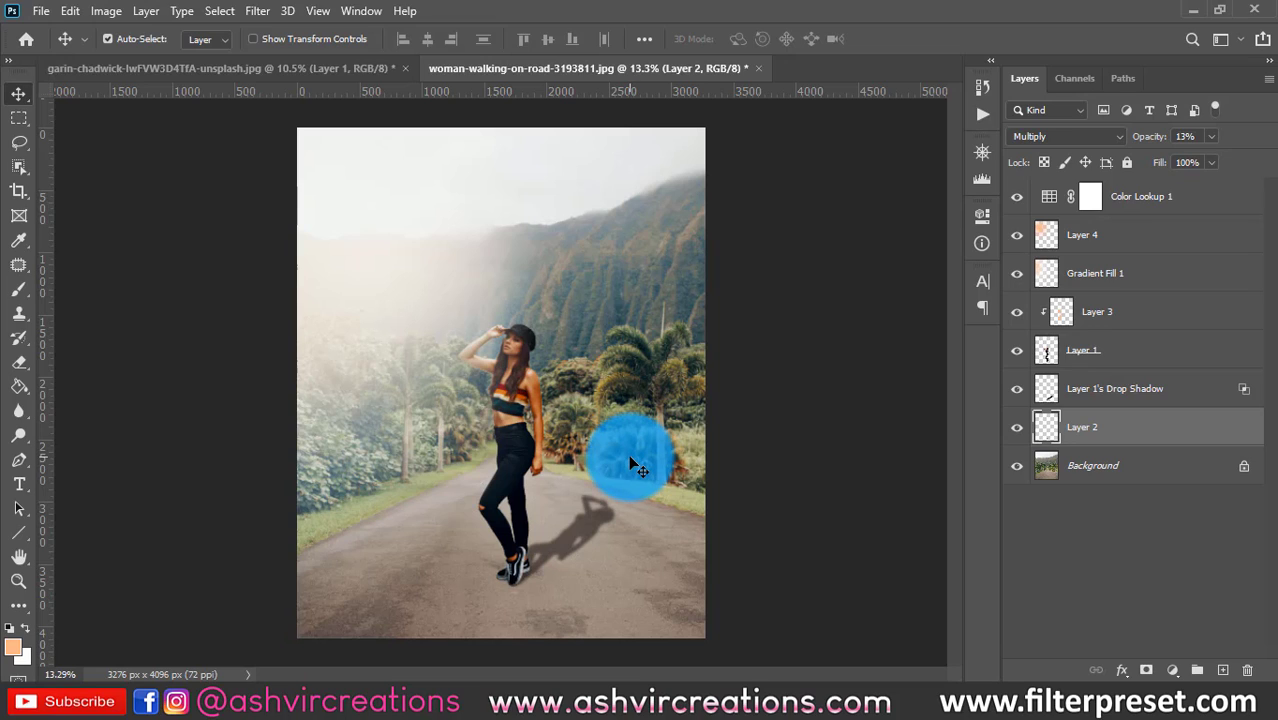